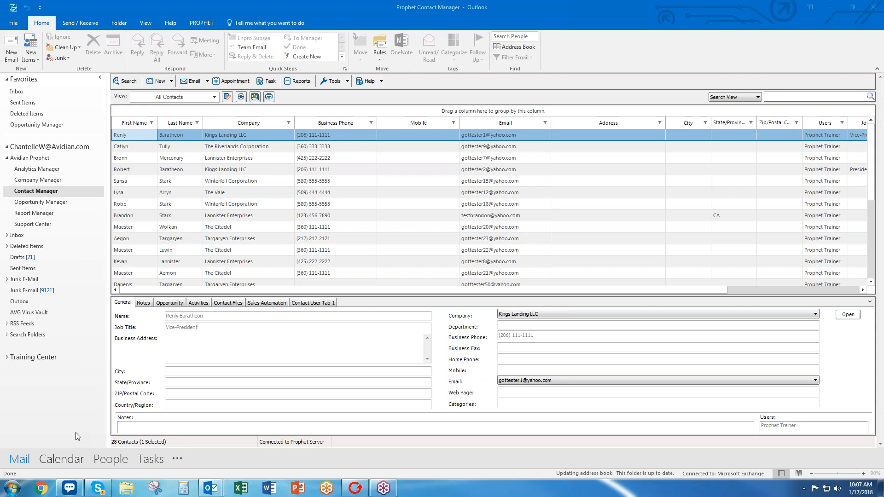
Bring Chrome over the Outlook window and go to the prophetondemand admin sign-in page.
left_click(40, 487)
left_click_drag(0, 122, 438, 61)
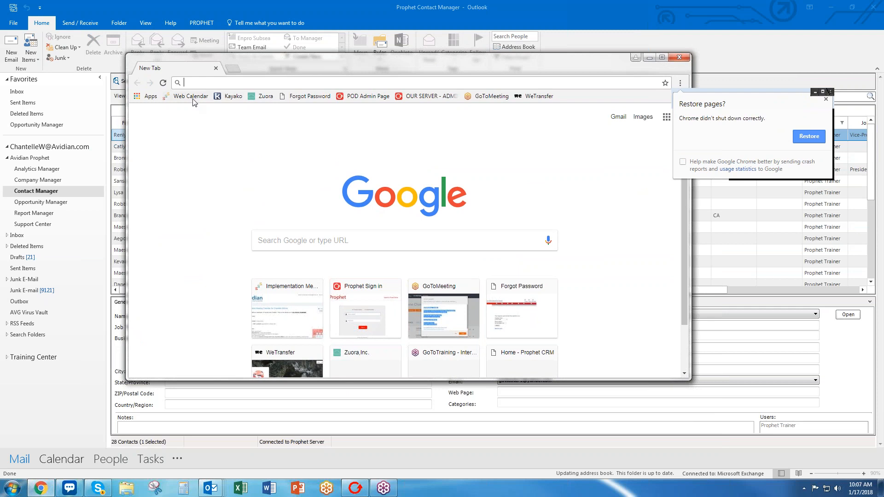
type("prophetondemand.com")
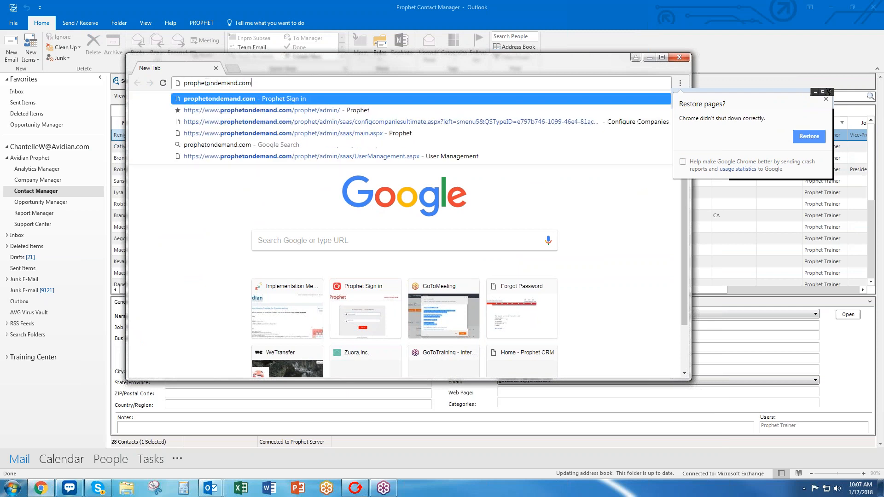
key("Return")
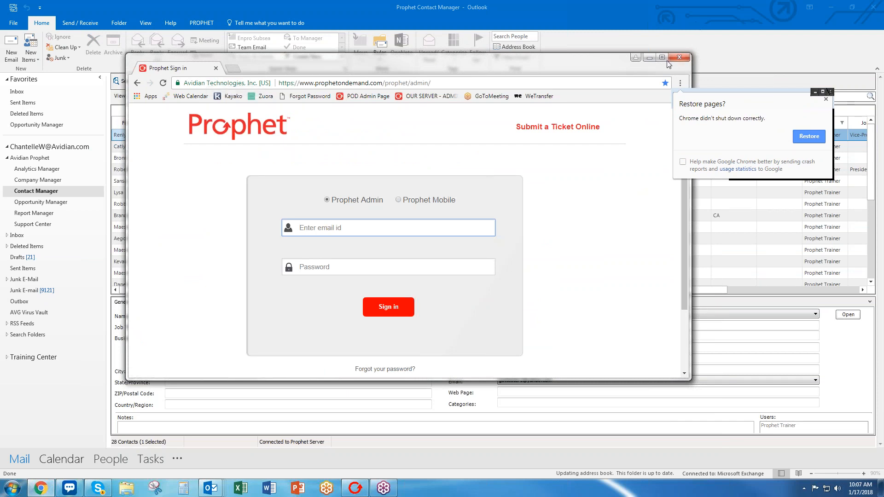
Maximize Chrome and sign in with the admin e-mail address and password.
left_click(662, 57)
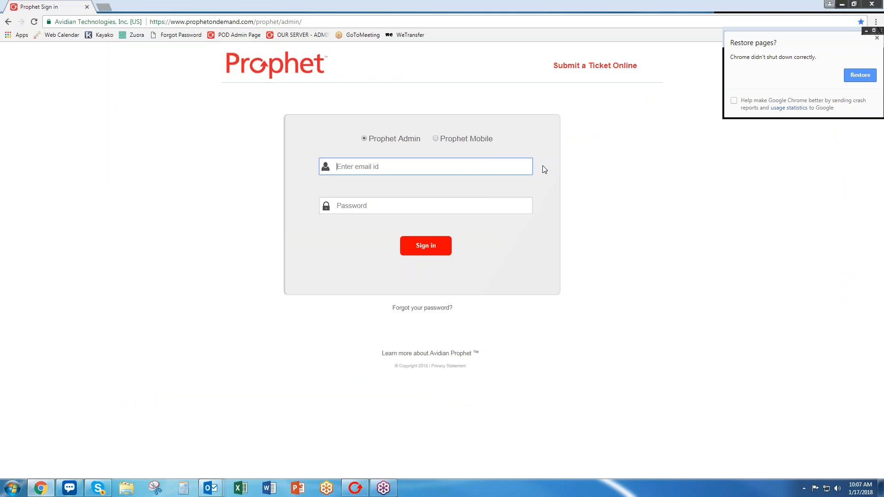
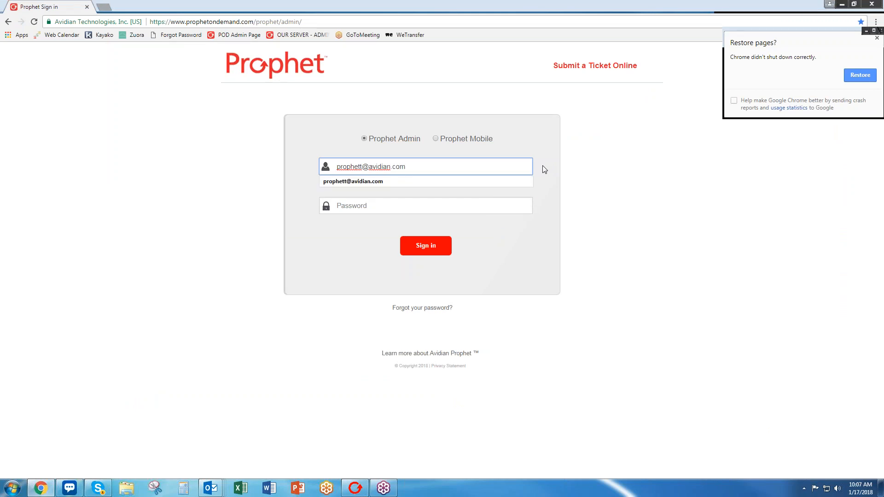
left_click(509, 205)
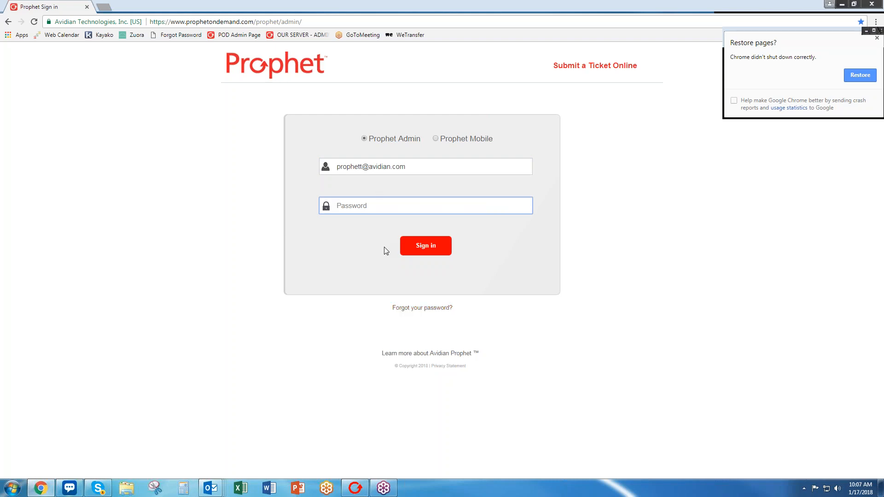
type("•••••••••")
key("Return")
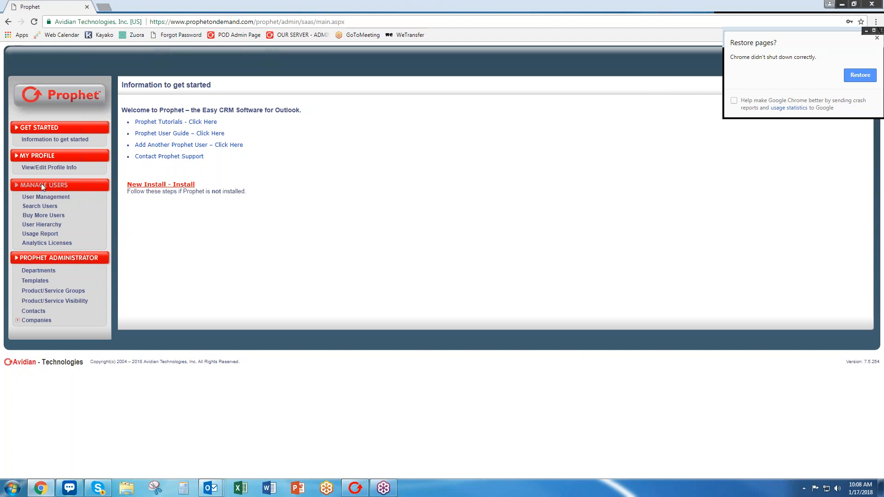
Open User Management and choose CONFIGURE NEW USER.
left_click(46, 198)
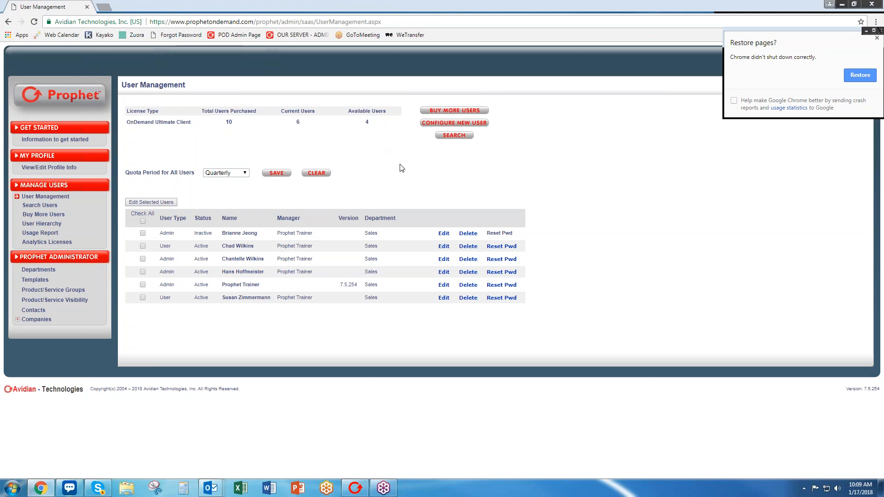
left_click(435, 124)
Enter the new user's first and last name in the New User form.
left_click(454, 195)
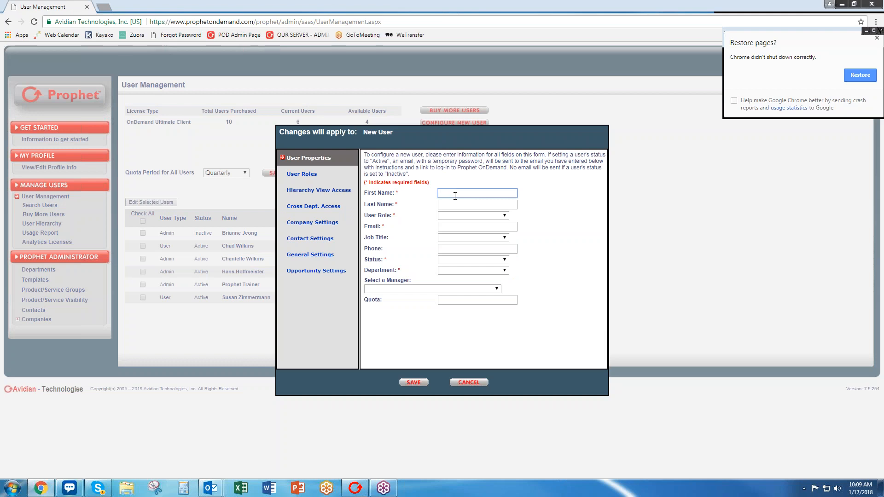
type("Bob")
key("Tab")
type("Smith")
key("Tab")
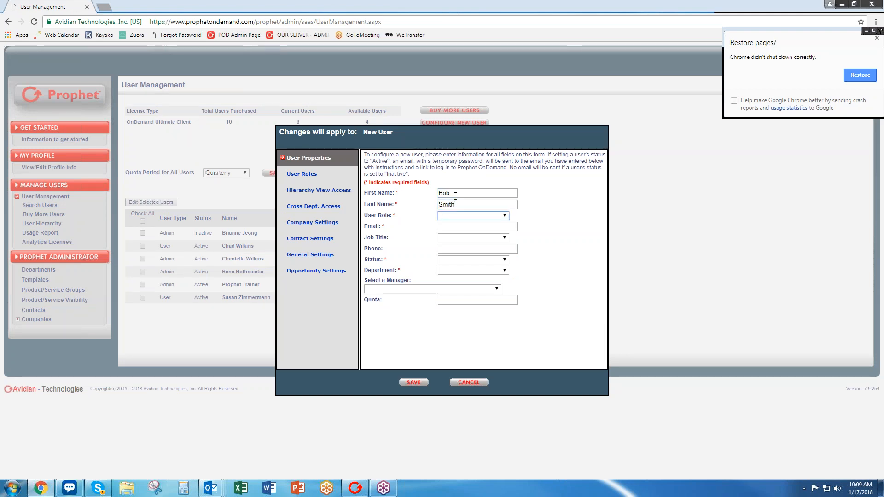
left_click(456, 216)
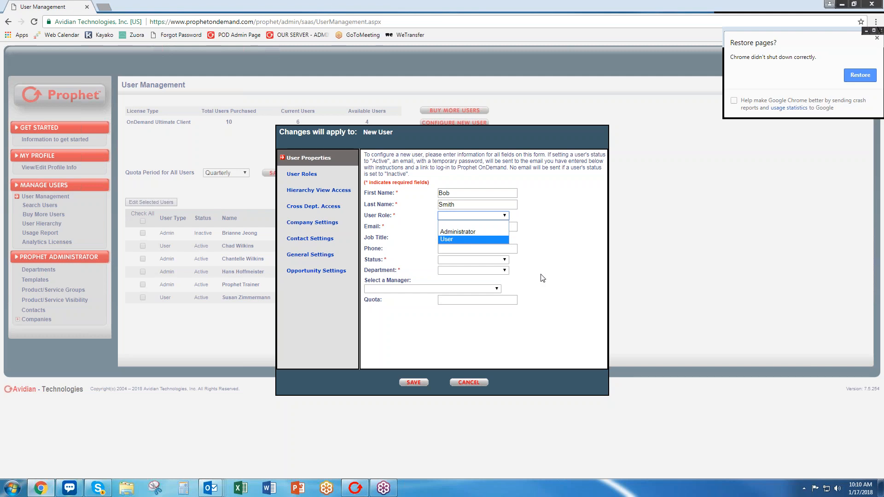
Set User Role to User and enter the new user's e-mail address, leaving Job Title empty.
left_click(473, 240)
left_click(473, 227)
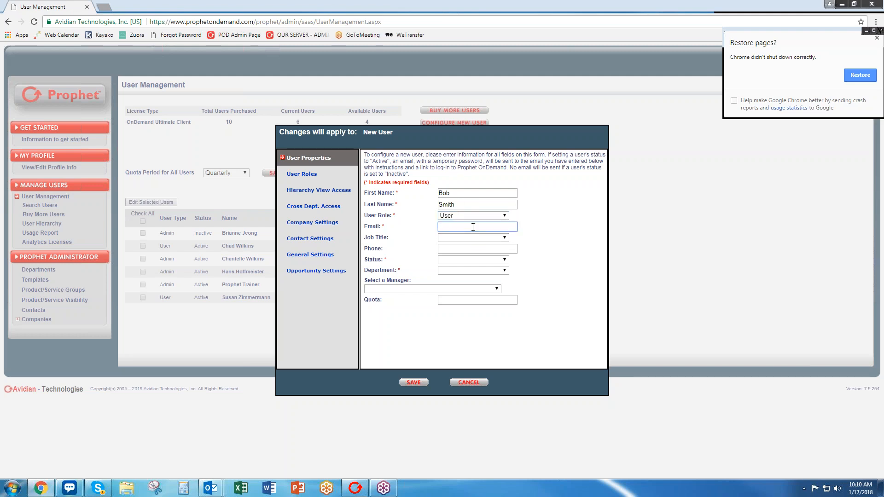
type("bob@test.com")
left_click(468, 238)
left_click(468, 237)
left_click(469, 249)
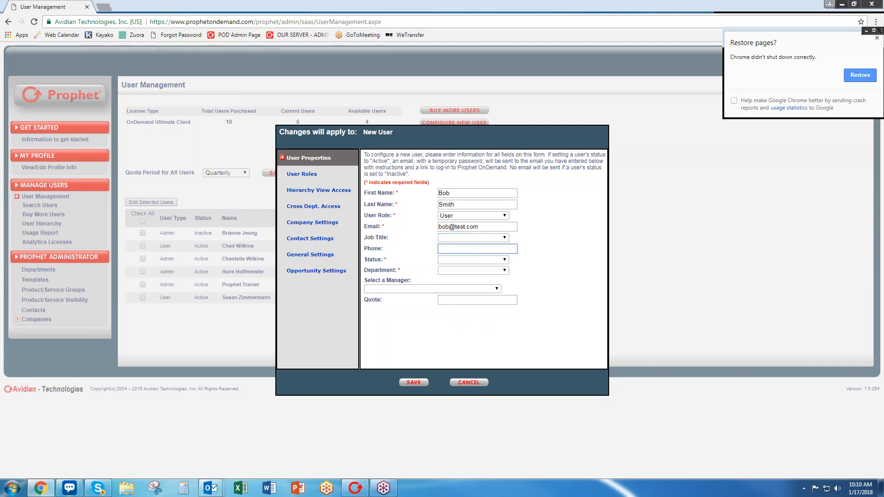
left_click(470, 260)
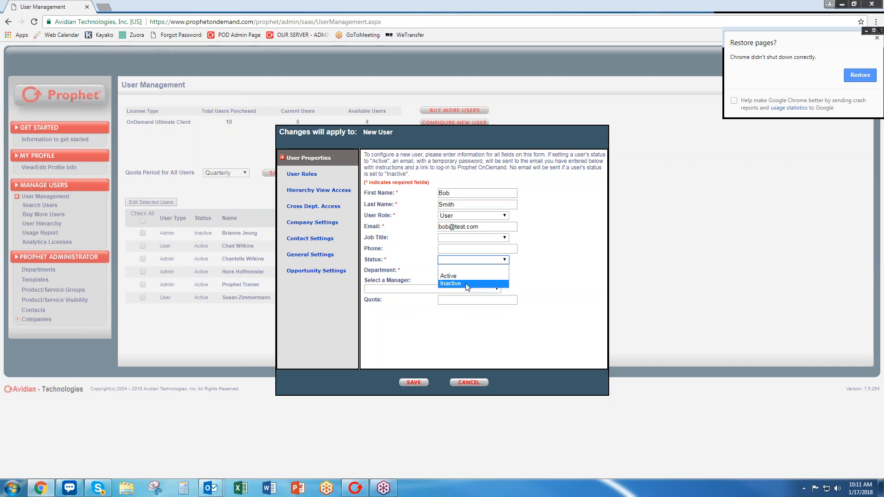
Set Status to Inactive, Department to Sales, and pick a manager from the list.
left_click(468, 284)
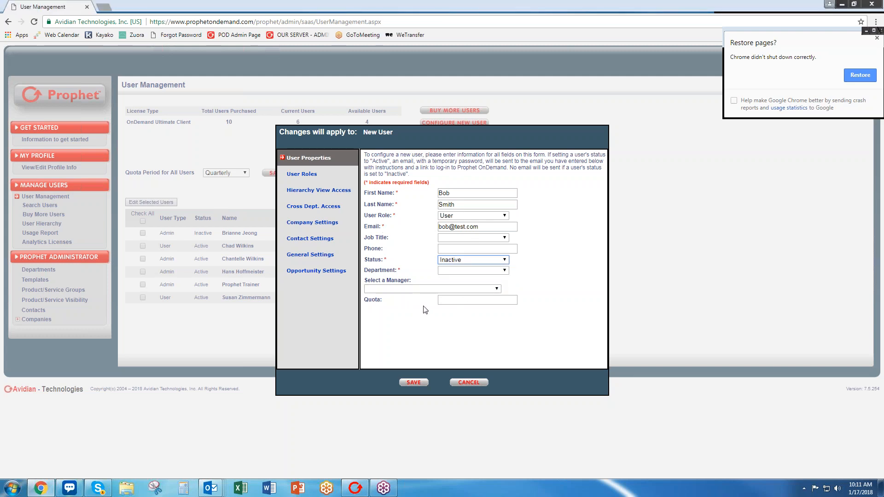
left_click(449, 271)
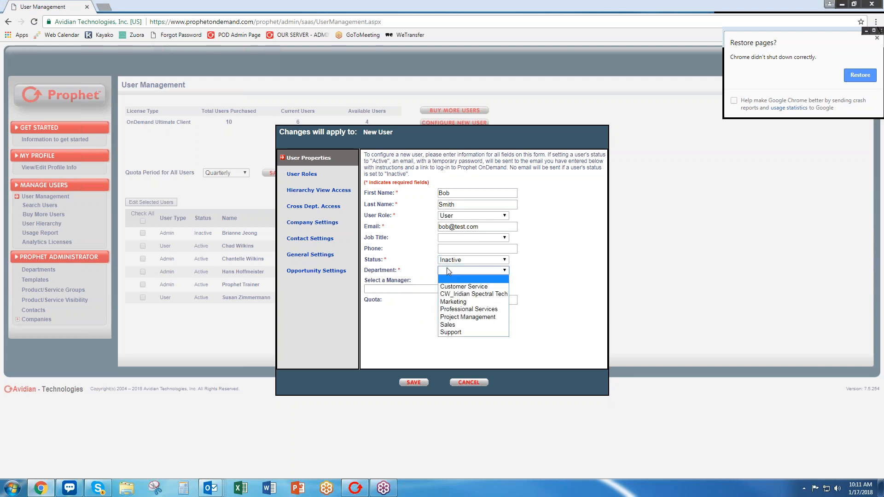
left_click(462, 325)
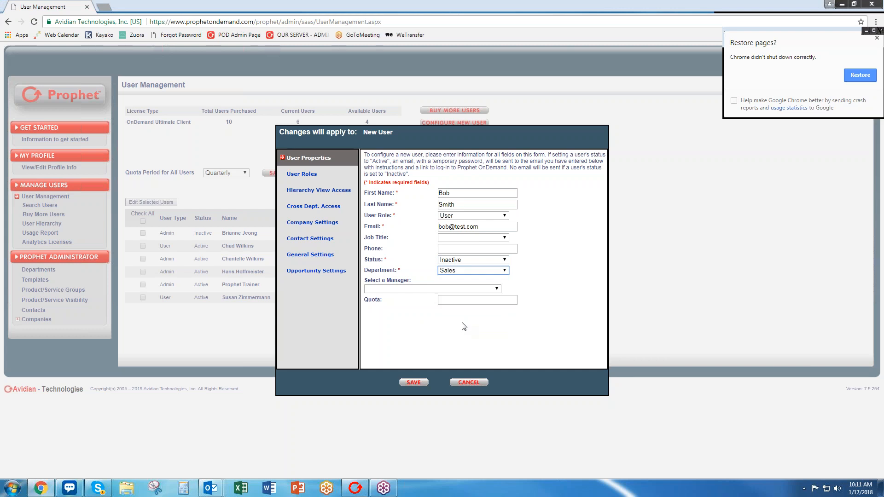
left_click(414, 289)
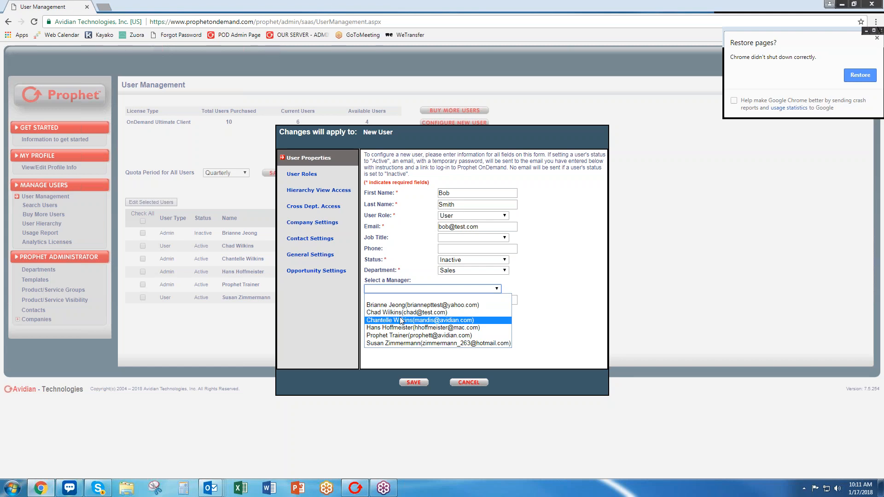
left_click(402, 343)
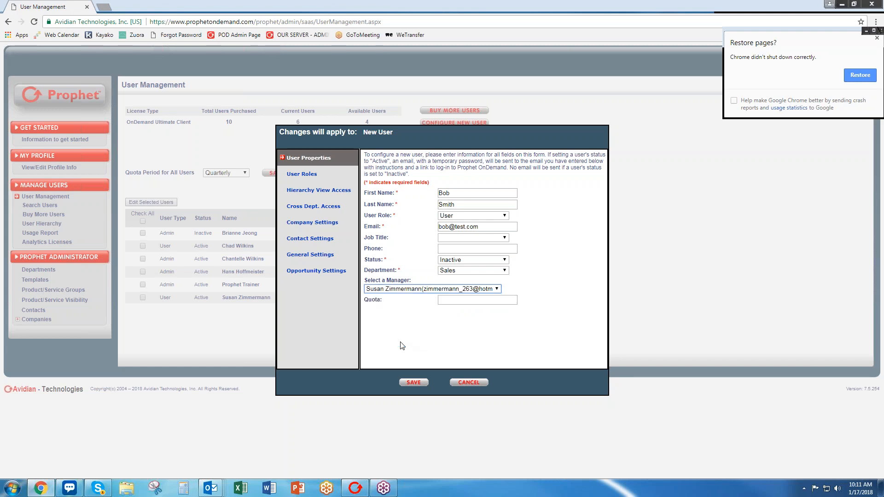
left_click(414, 289)
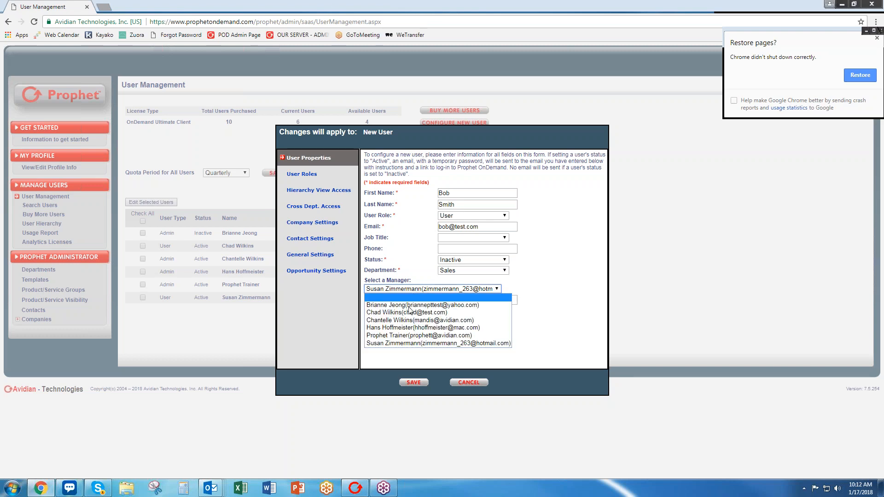
left_click(407, 321)
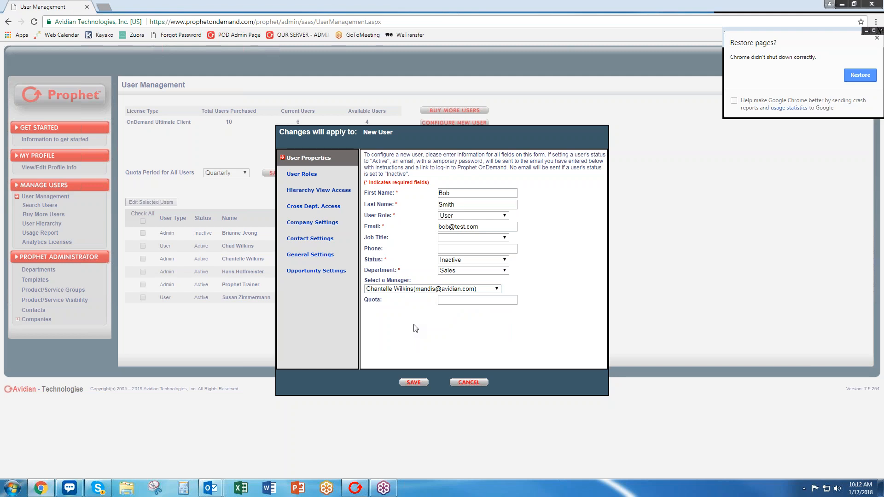
Under Hierarchy View Access, select the Peers and Mgr option.
left_click(329, 194)
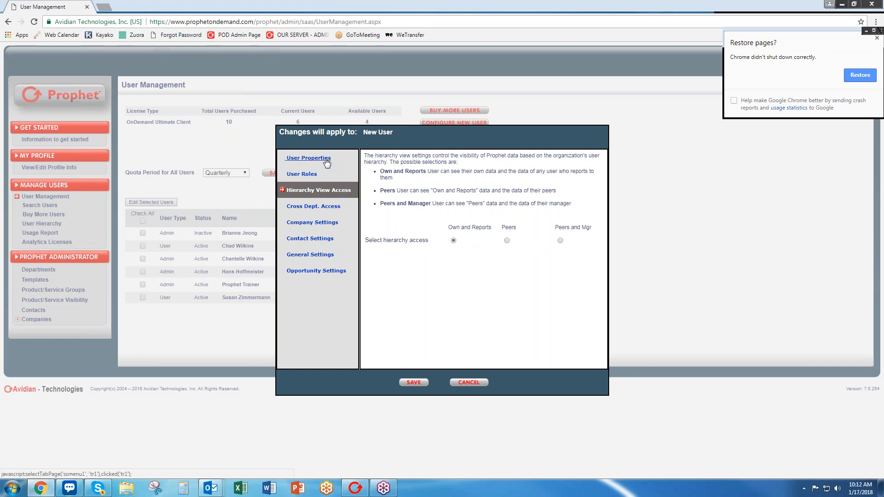
left_click(308, 158)
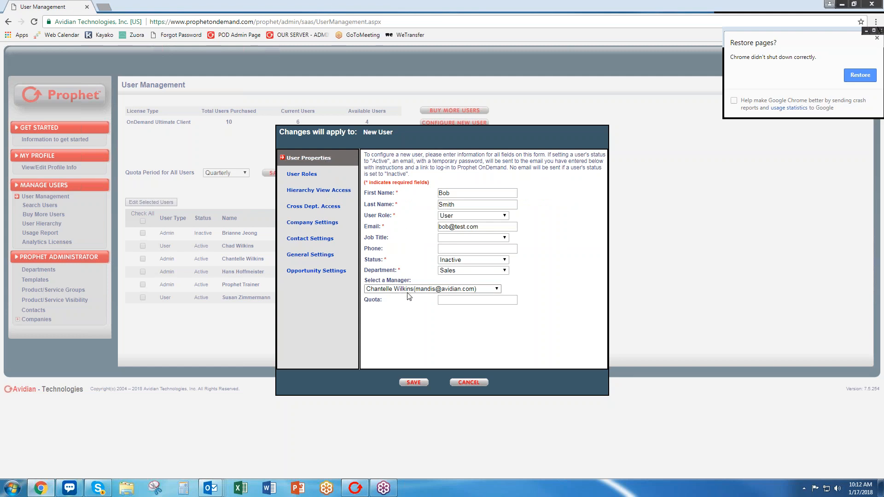
left_click(318, 190)
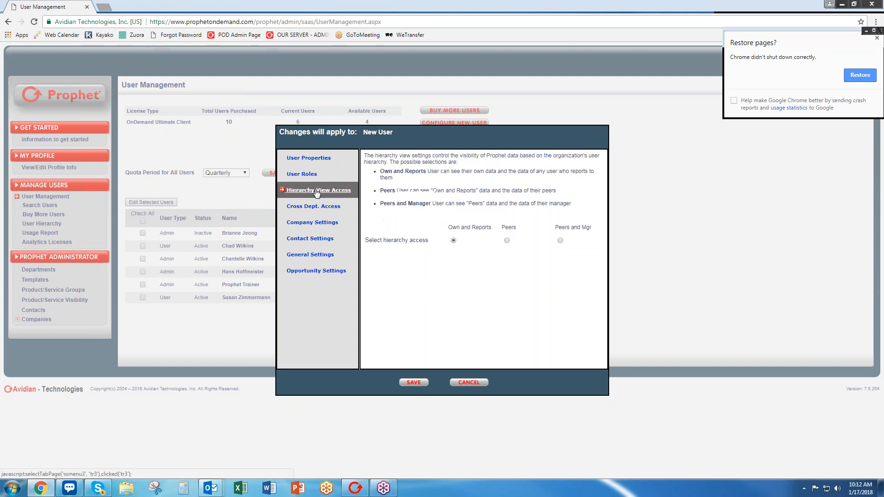
left_click(507, 240)
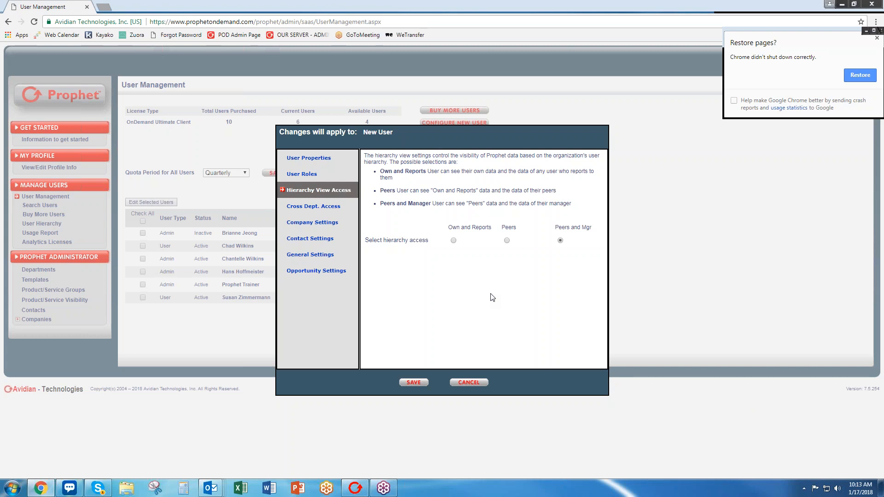
Show the Cross Dept. Access page, with all seven departments Read-Only.
left_click(340, 210)
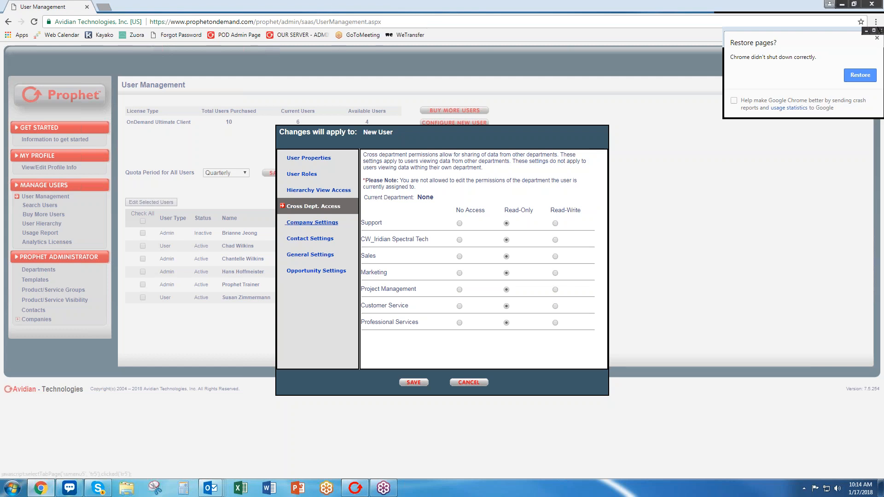
In Company Settings, set Edit/Delete Notes to Only user's notes and Remove Attachments to Only user's attachments.
left_click(312, 223)
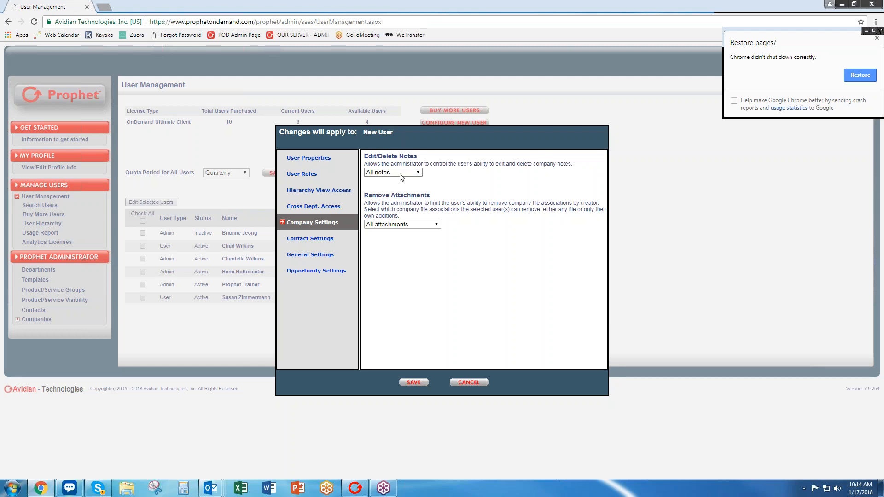
left_click(400, 174)
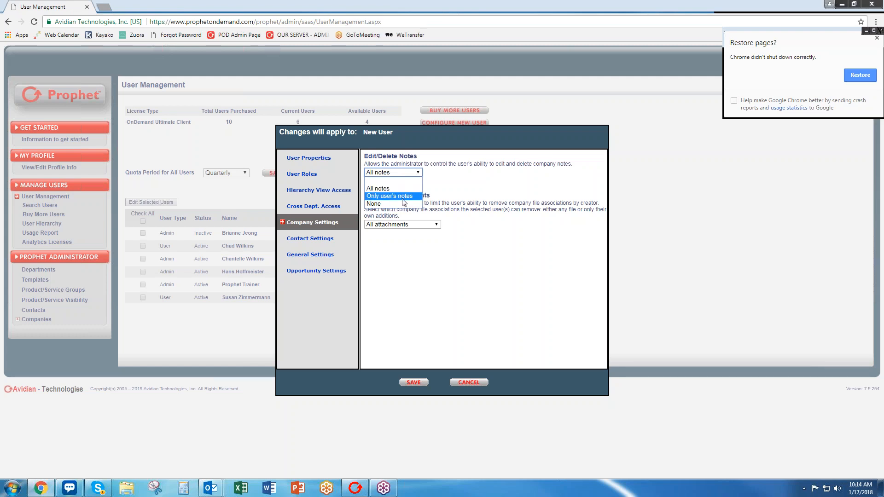
left_click(403, 198)
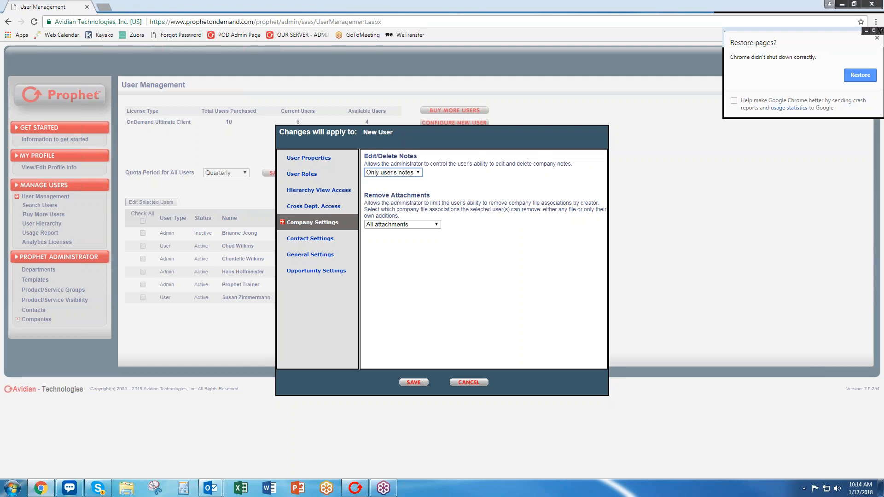
left_click(402, 224)
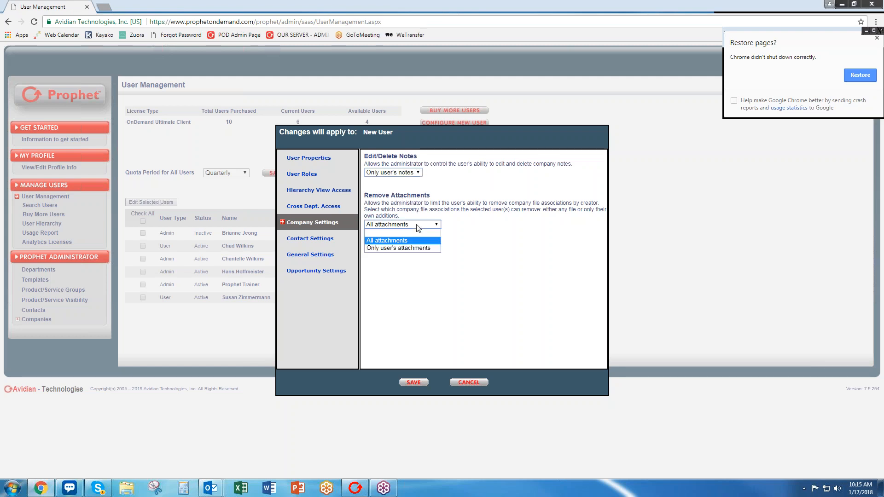
left_click(394, 251)
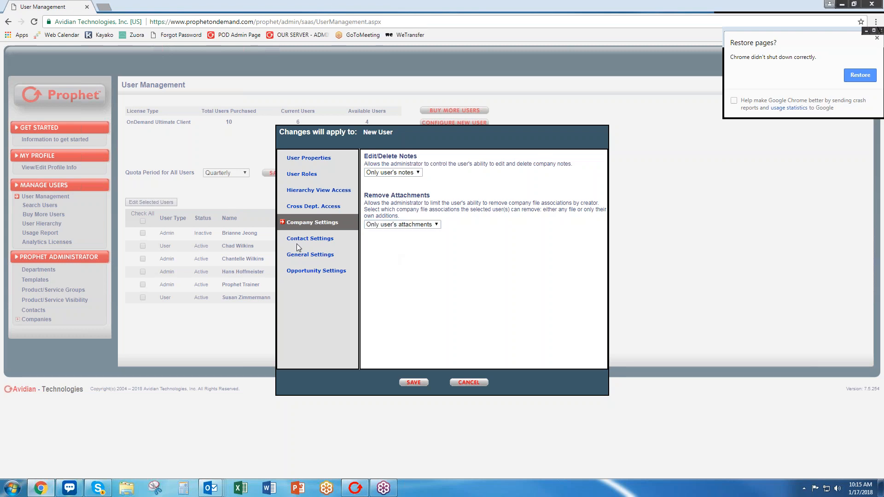
In Contact Settings, keep Register Contact Folders set to Allow after trying Disallow.
left_click(310, 239)
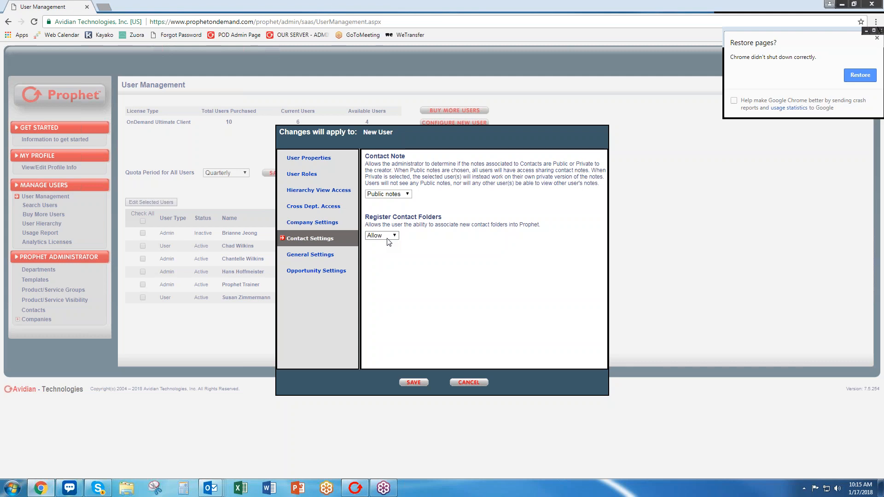
left_click(388, 237)
left_click(385, 259)
left_click(391, 236)
left_click(381, 252)
Set the new user's Delete Data general setting to None, then view their Opportunity Settings.
left_click(311, 254)
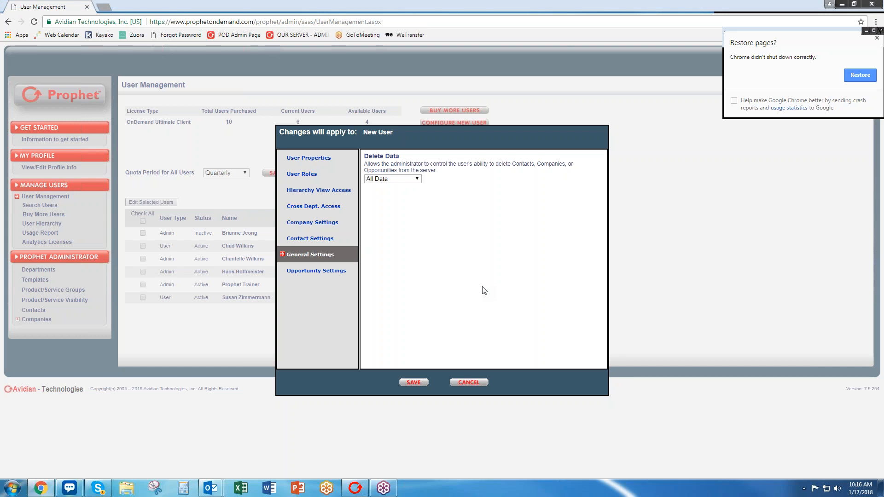
left_click(344, 190)
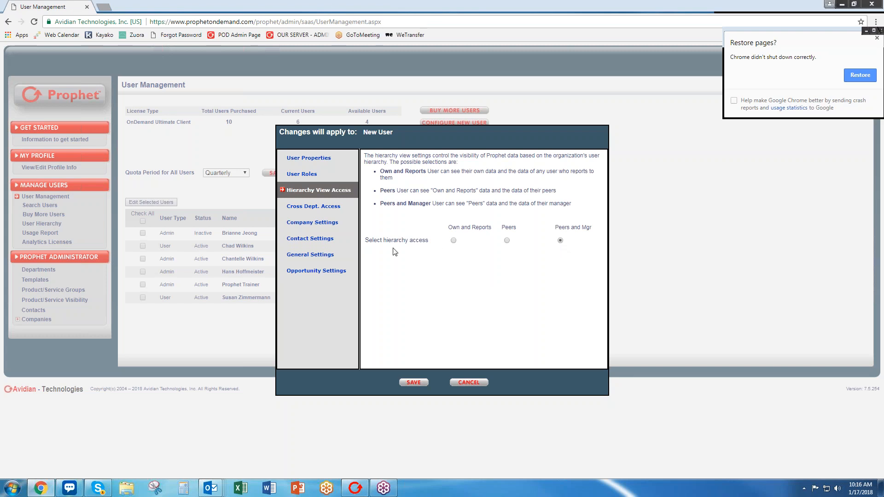
left_click(310, 258)
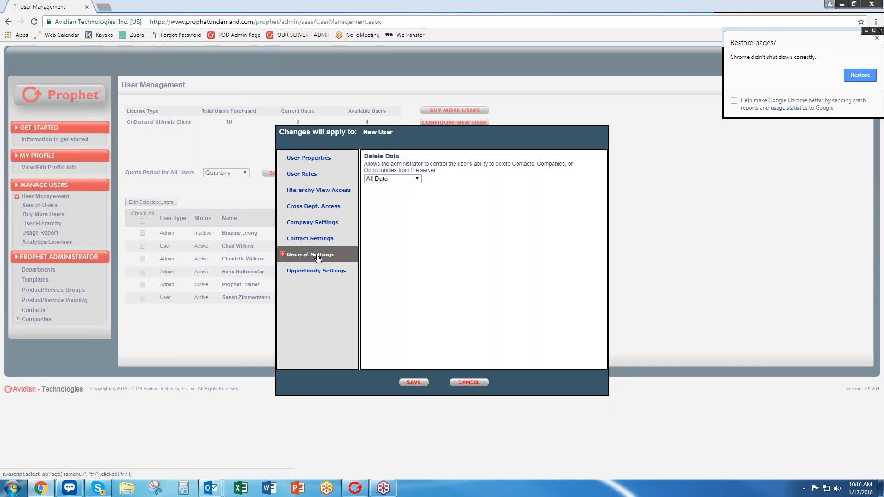
left_click(400, 180)
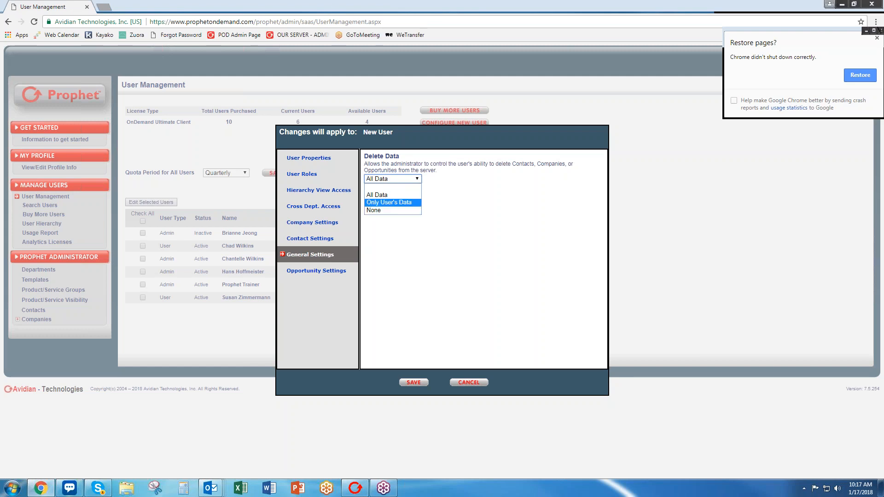
left_click(395, 211)
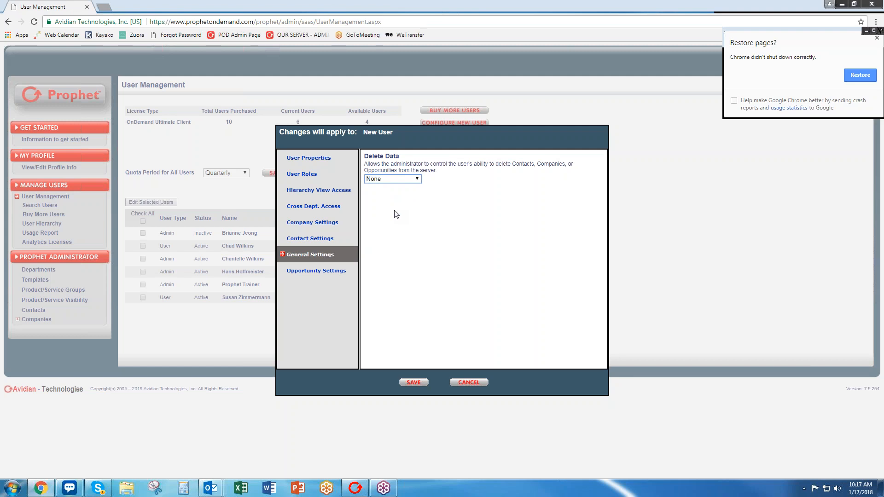
left_click(329, 276)
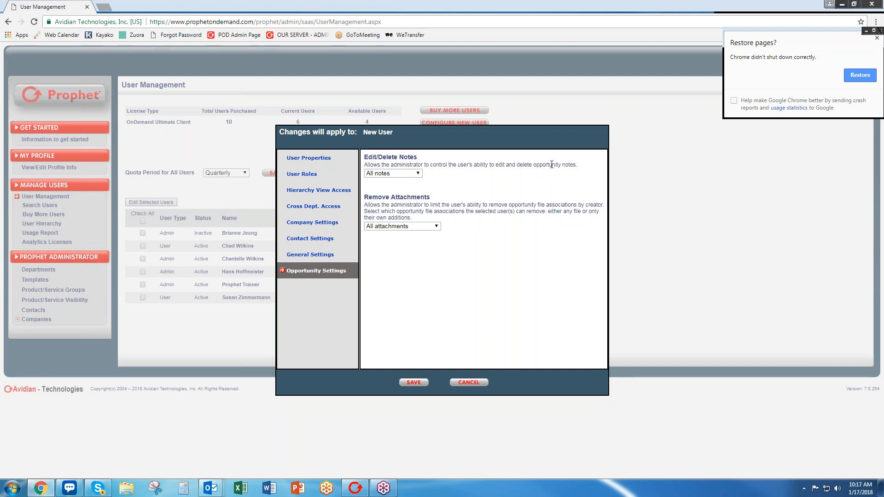
Set Edit/Delete Notes to Only user's notes and Remove Attachments to Only user's attachments.
left_click(417, 177)
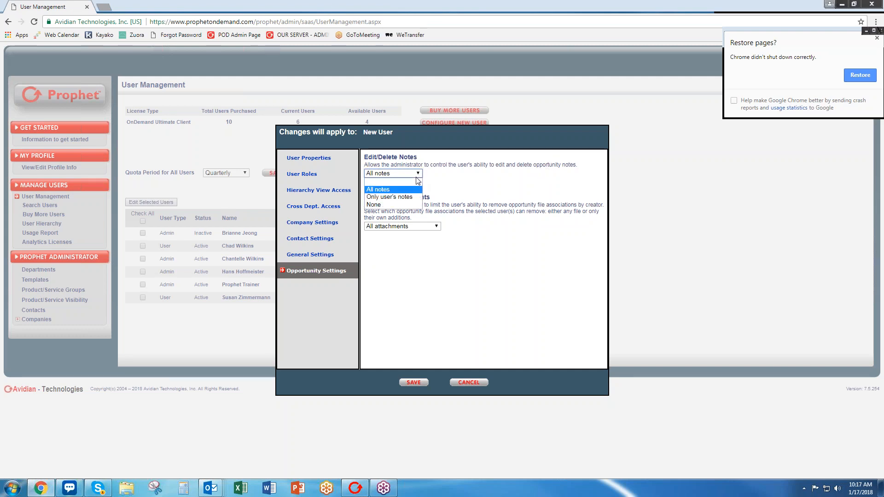
left_click(392, 201)
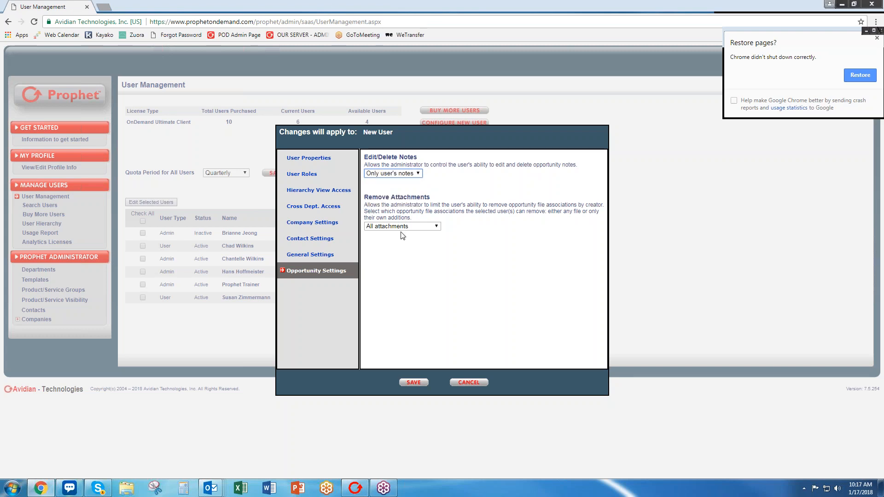
left_click(399, 226)
left_click(403, 252)
left_click(319, 159)
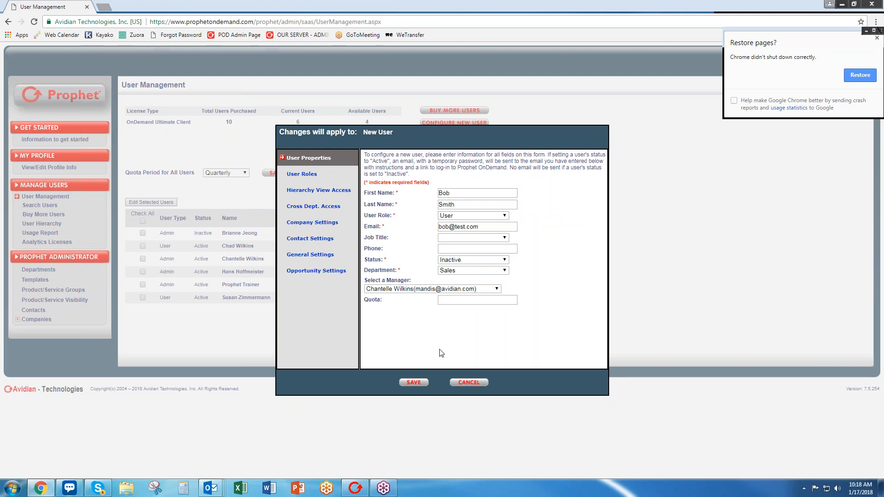
Save the new user, then reopen them, assign Prophet Trainer as manager, and save.
left_click(423, 381)
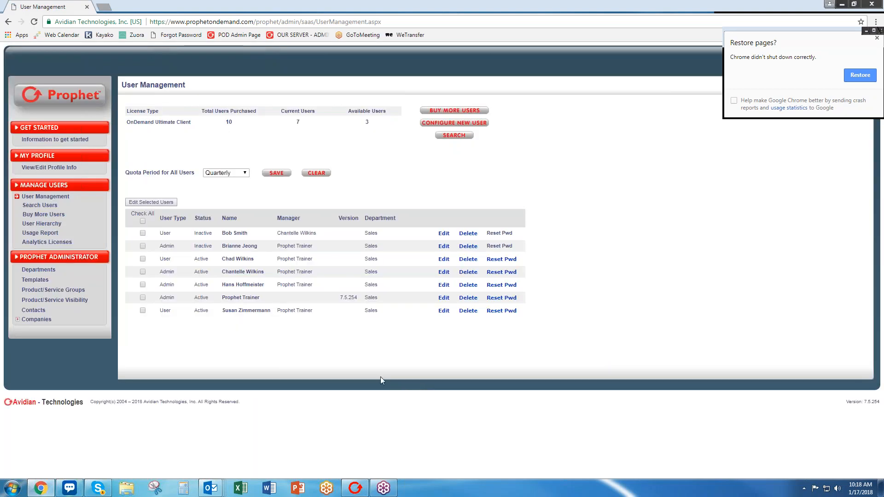
left_click(442, 234)
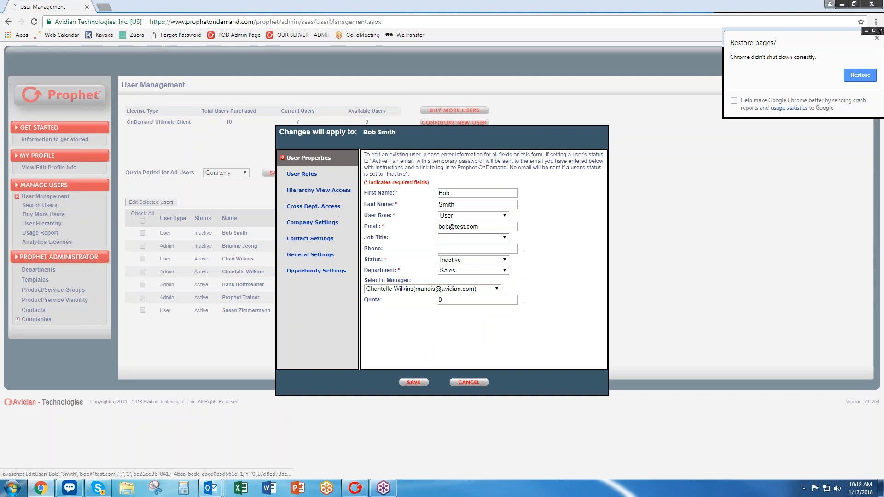
left_click(449, 289)
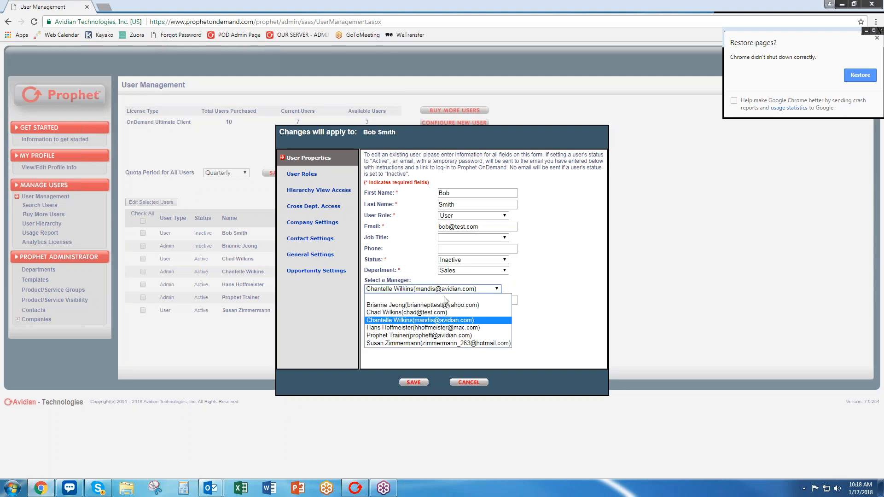
left_click(413, 335)
left_click(414, 382)
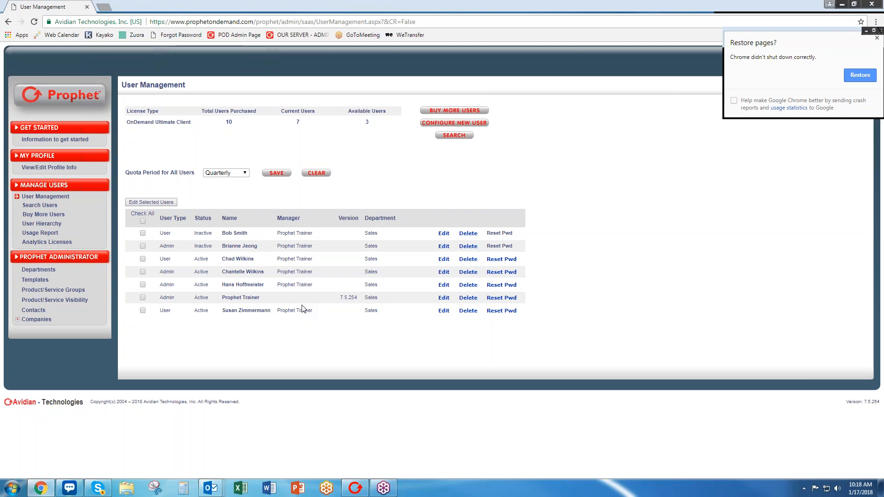
Open the User Hierarchy page showing the new user under the trainer account.
left_click(55, 225)
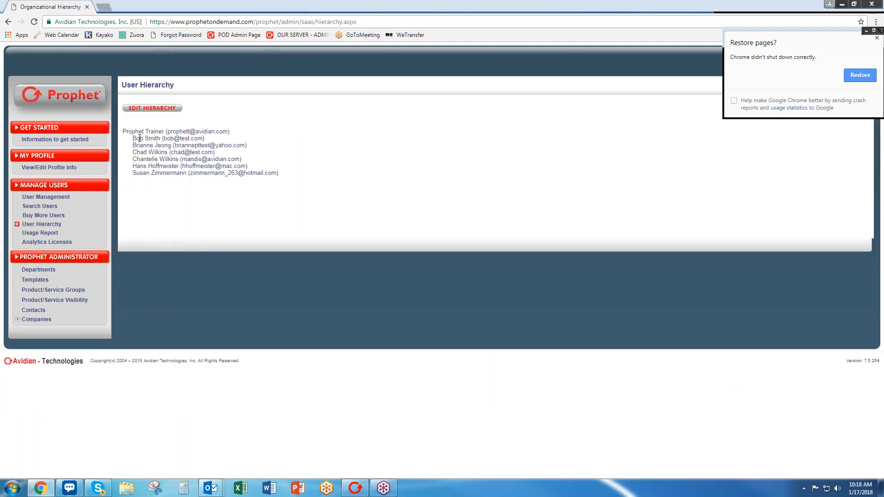
triple_click(216, 131)
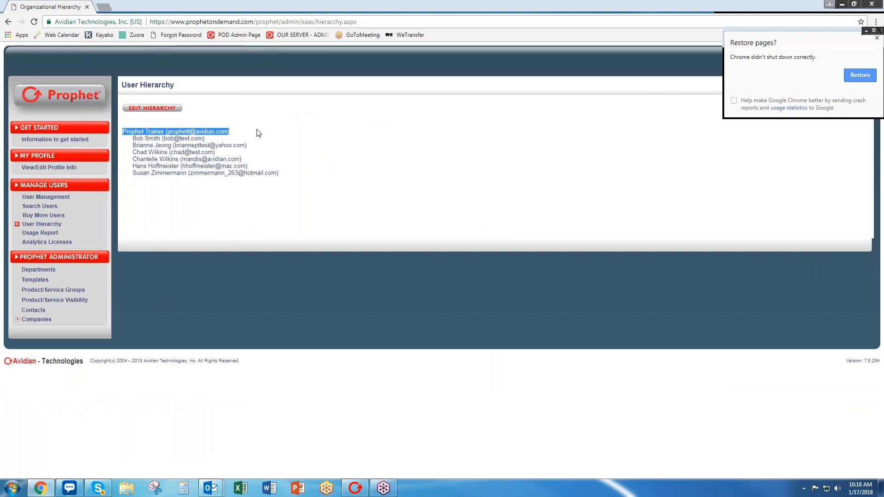
left_click(145, 141)
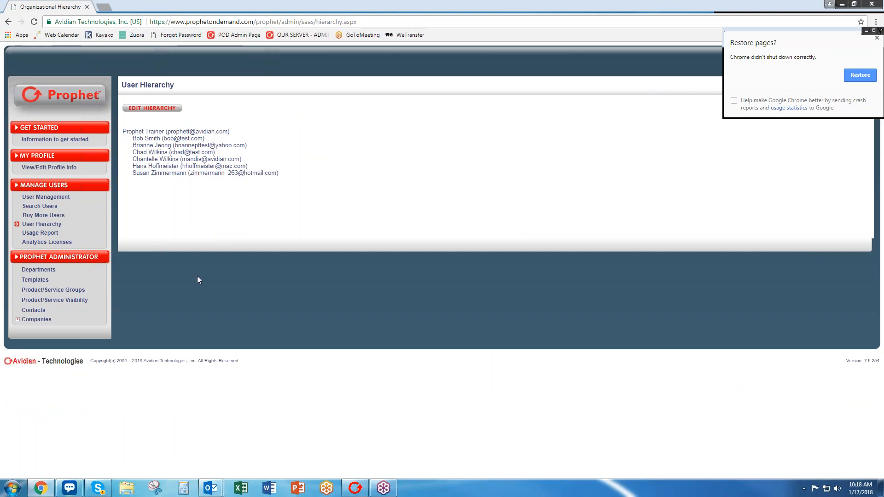
Look at the analytics licenses page, then return to the User Management list.
left_click(52, 242)
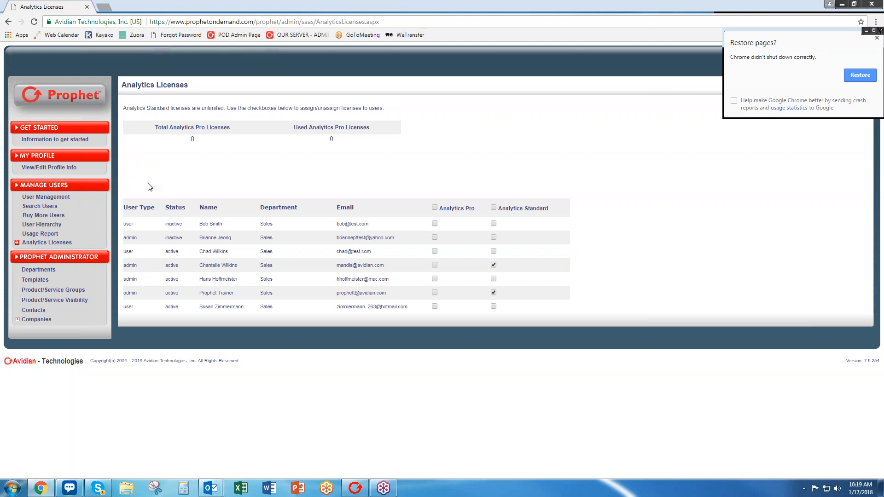
left_click(48, 197)
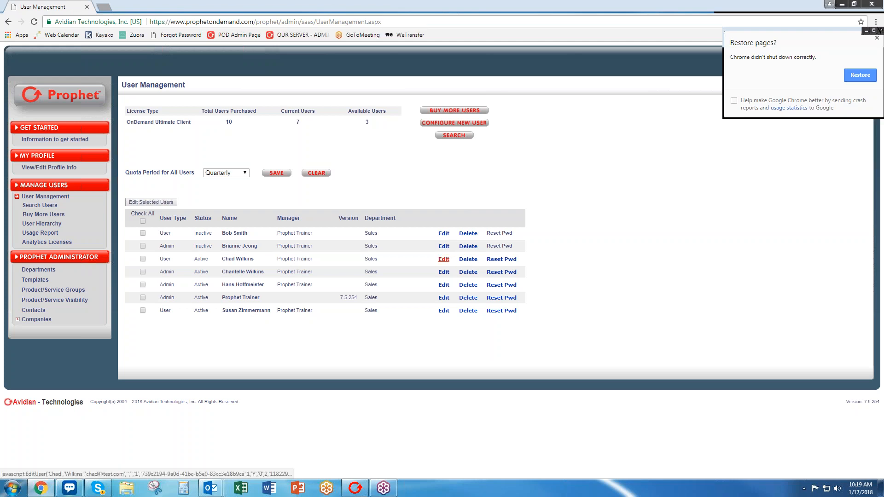
Change the third user's Status to Inactive and save.
left_click(444, 259)
left_click(484, 260)
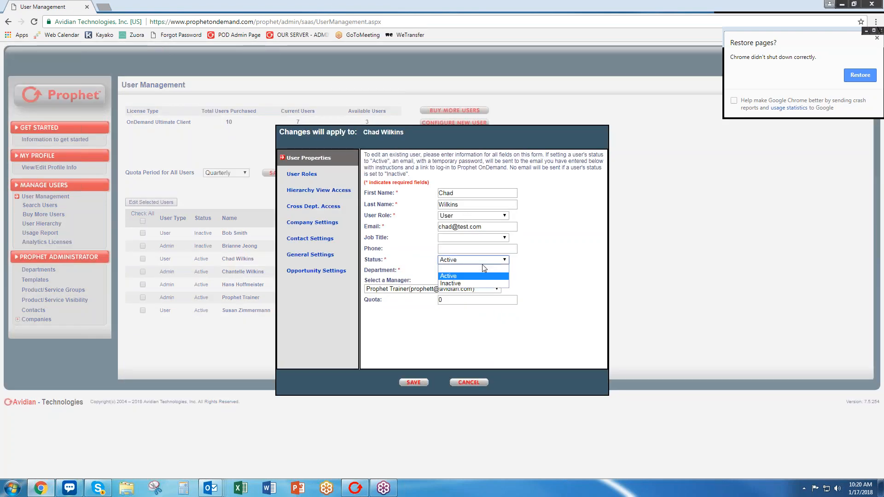
left_click(477, 283)
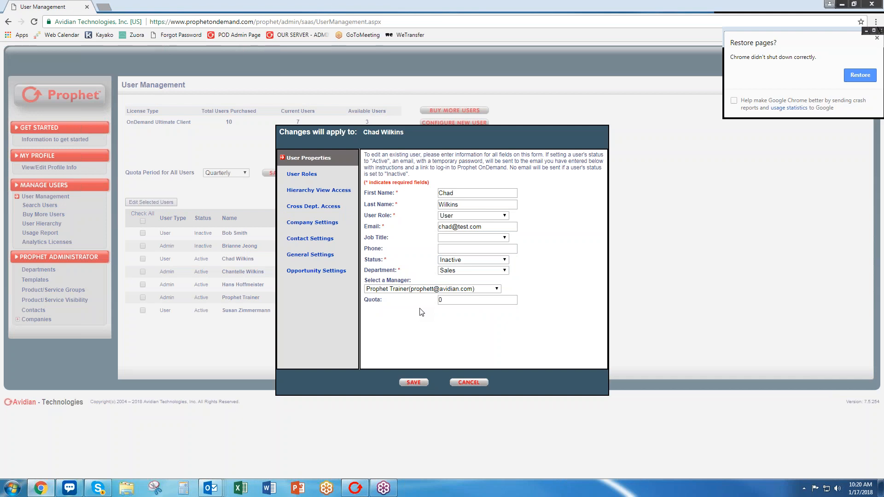
left_click(408, 385)
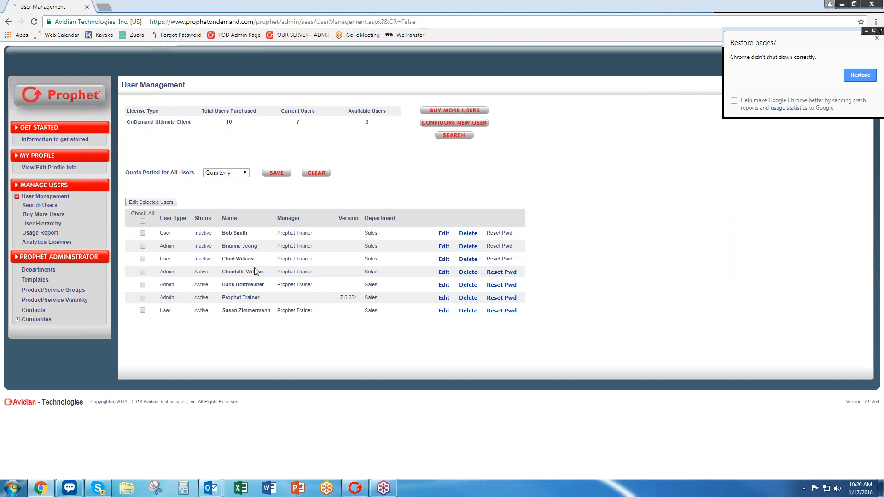
Reopen the third user's edit form, cancel without changes, and minimize Chrome.
left_click(444, 260)
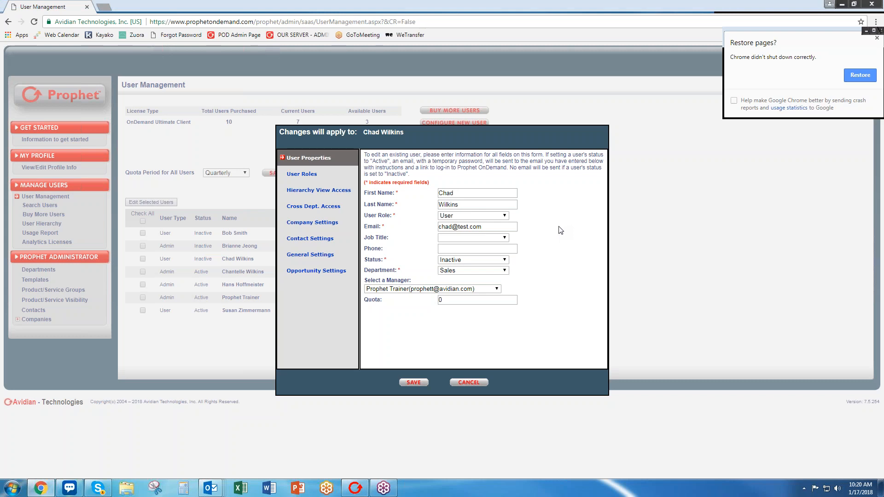
left_click(466, 384)
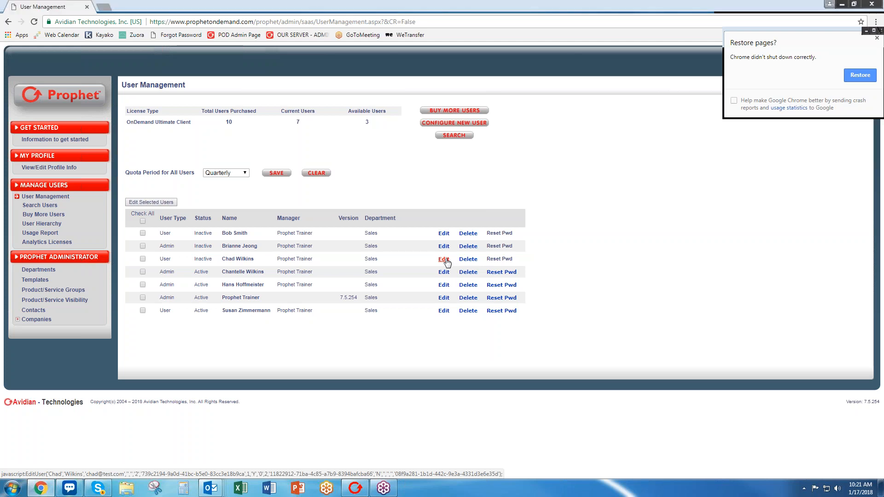
left_click(841, 5)
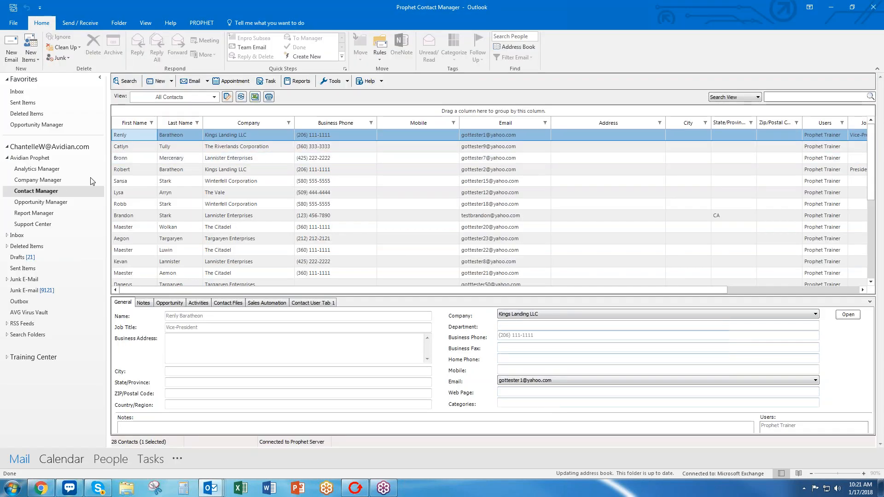
In Contact Manager, preview several contacts, then select the Kings Landing LLC president.
left_click(30, 193)
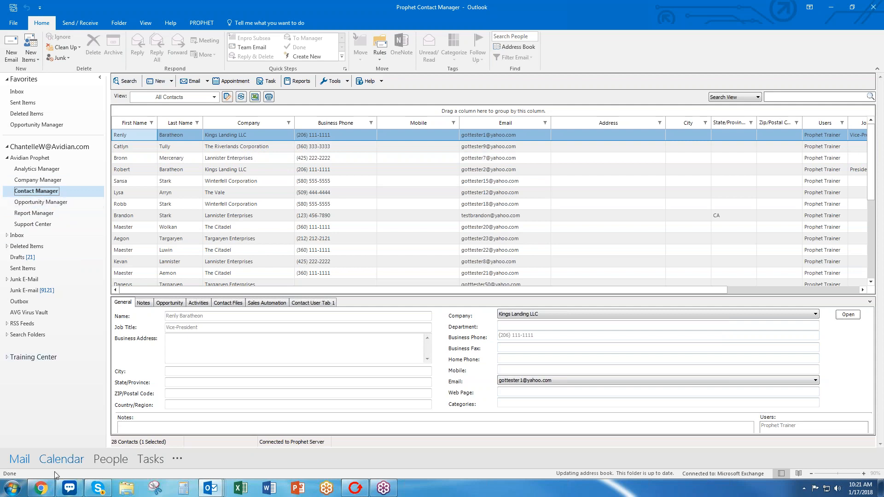
mouse_move(49, 489)
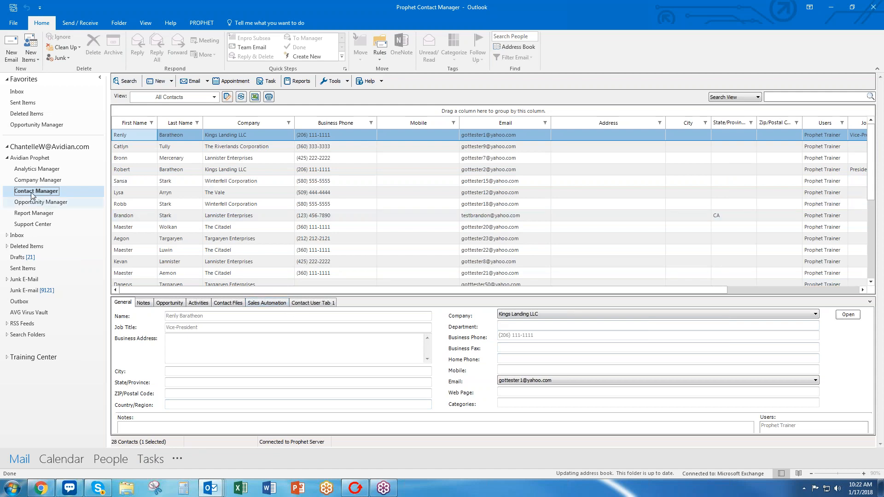
left_click(311, 158)
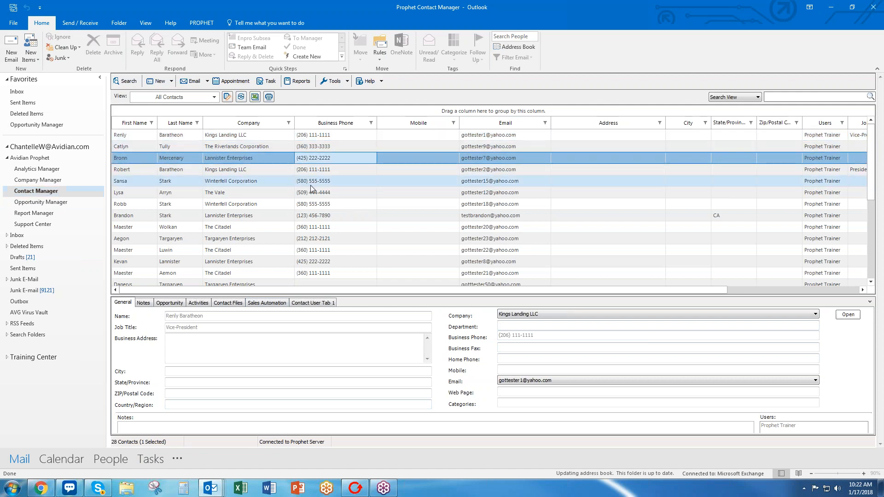
left_click(311, 185)
left_click(310, 204)
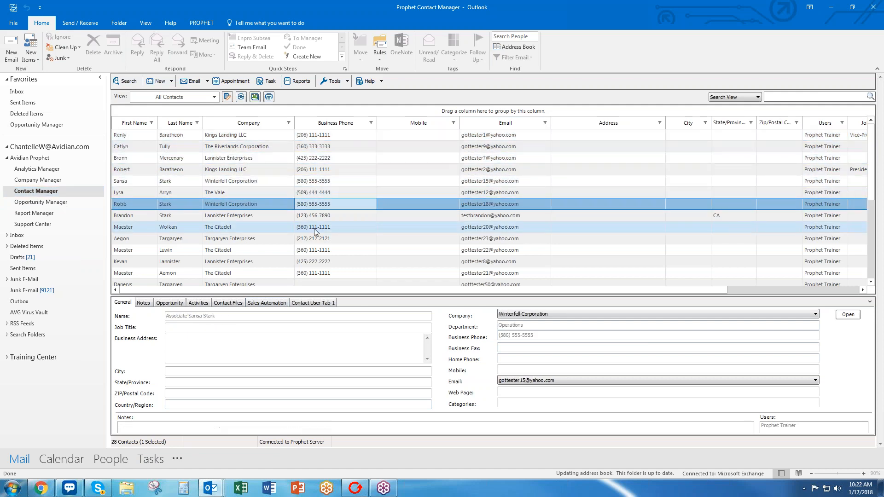
left_click(315, 228)
left_click(320, 250)
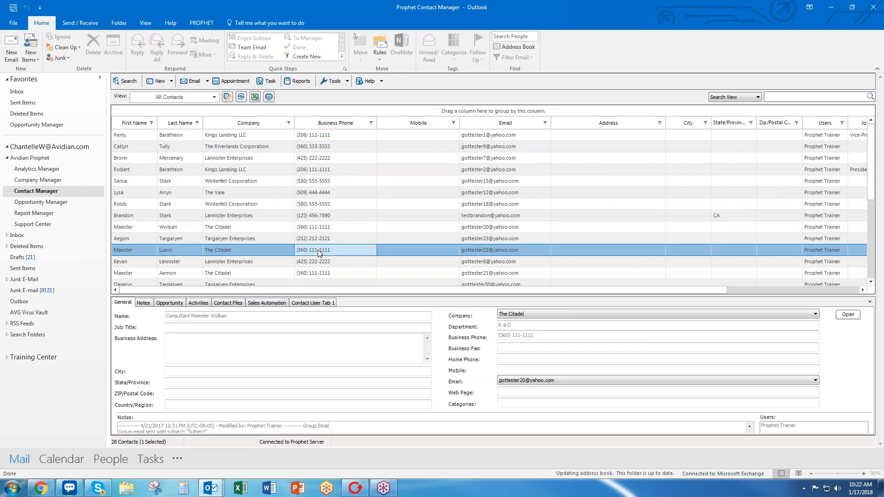
left_click(322, 262)
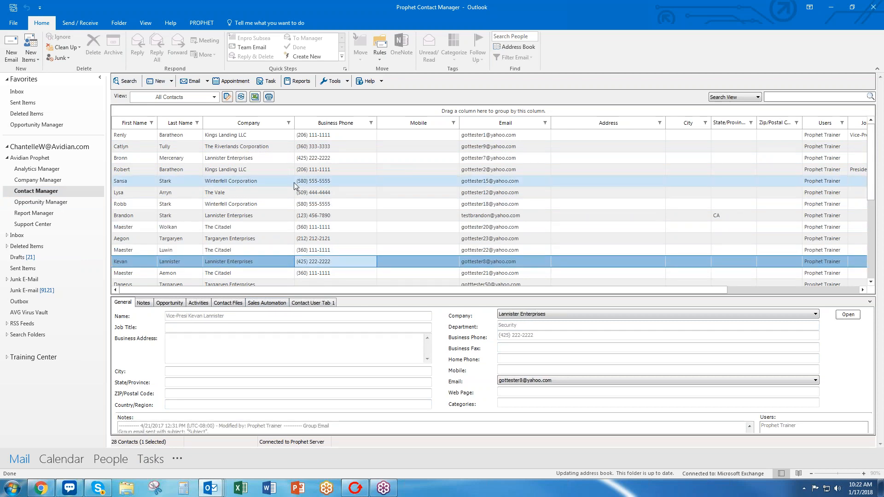
left_click(306, 170)
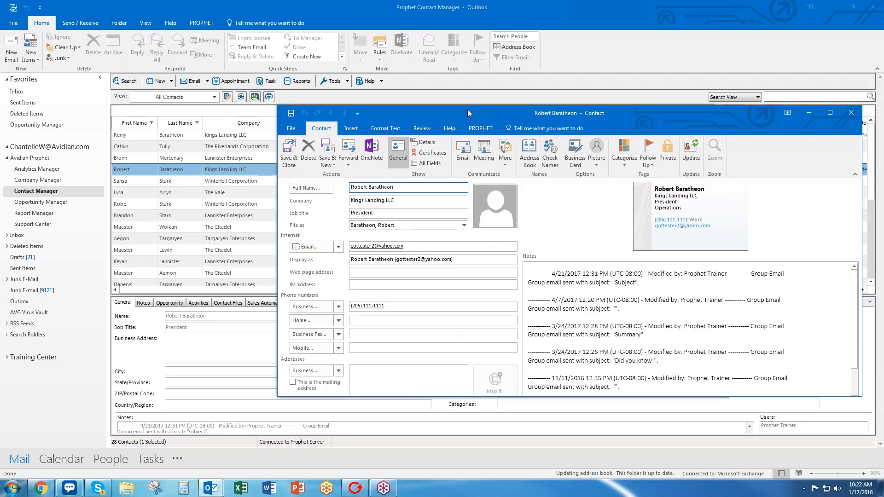
Reposition and enlarge the Kings Landing LLC contact record, check its Company field, then close it.
left_click_drag(468, 113, 363, 52)
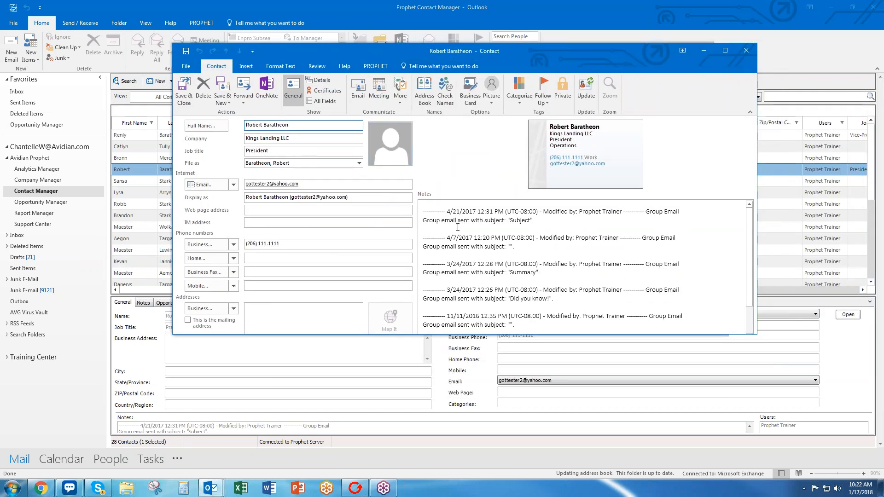
left_click_drag(362, 335, 362, 406)
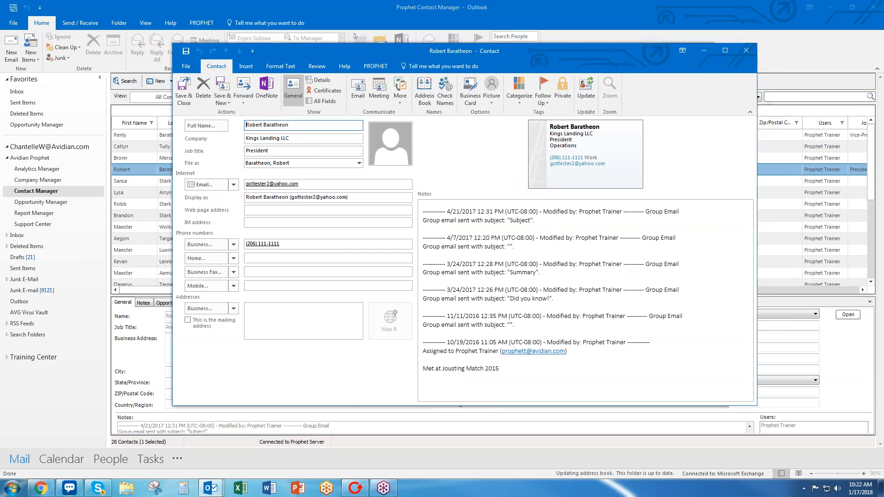
left_click(326, 138)
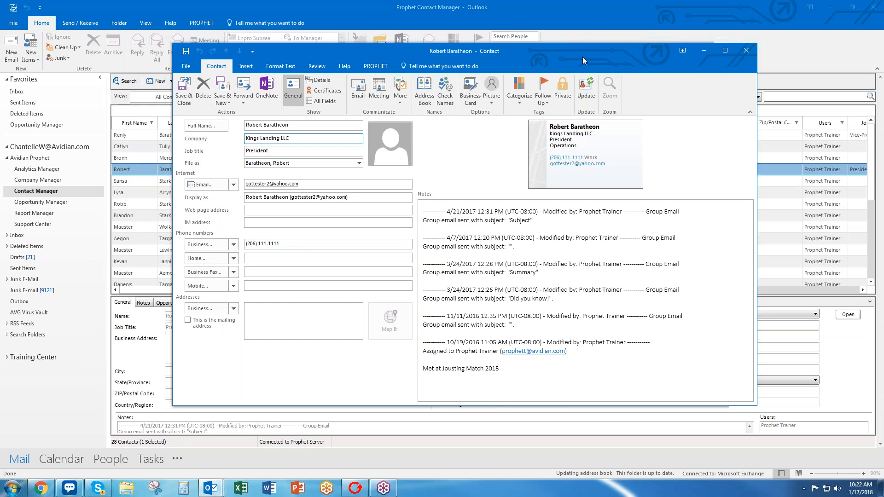
left_click_drag(582, 56, 524, 61)
left_click(681, 60)
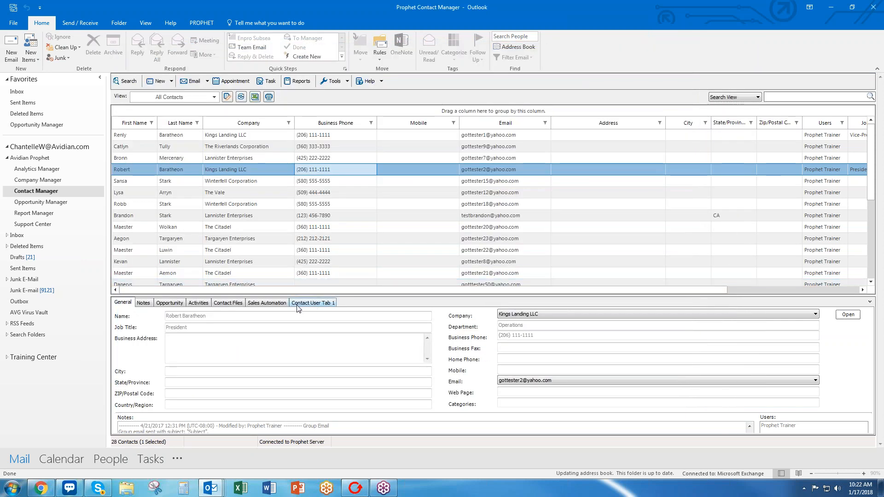
On Contact User Tab 1, check the Married, Children and Allow Bulk Emails choices, then return to Chrome.
left_click(322, 306)
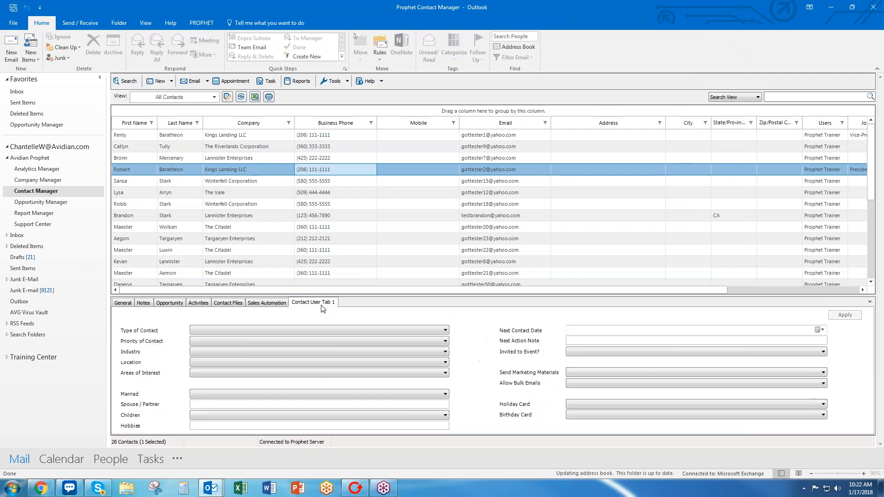
left_click_drag(368, 295, 372, 236)
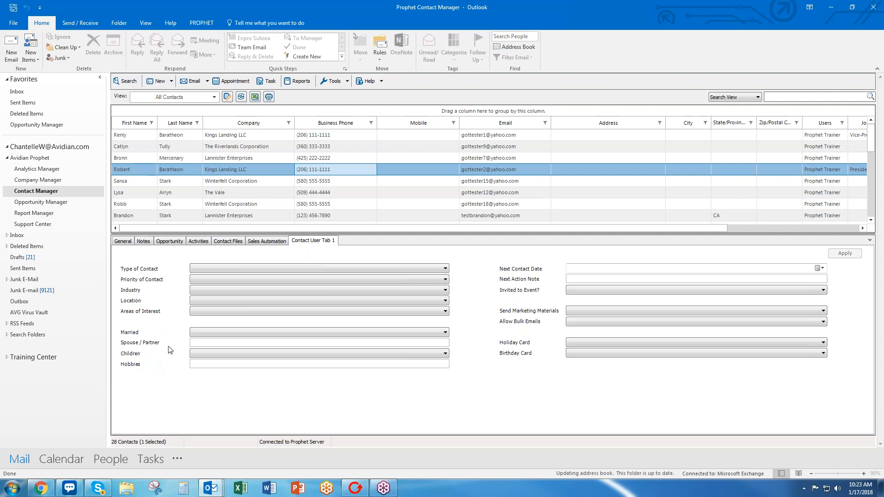
left_click(209, 332)
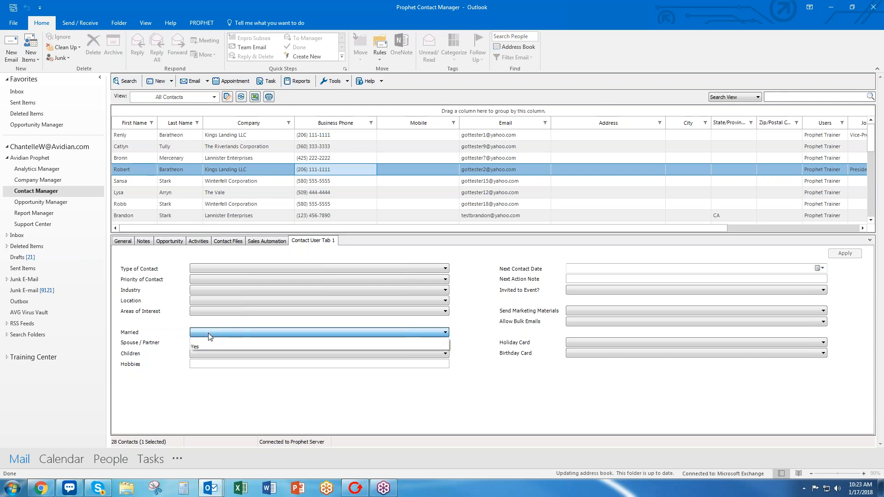
left_click(208, 333)
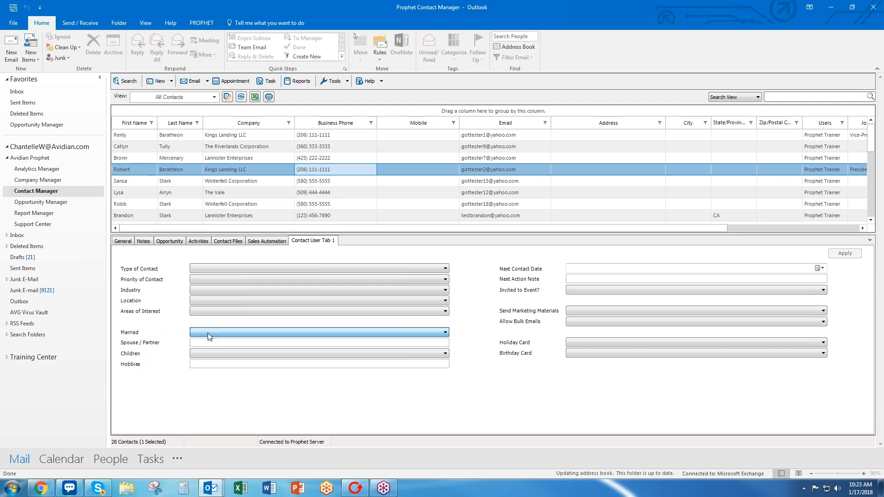
left_click(221, 354)
left_click(221, 353)
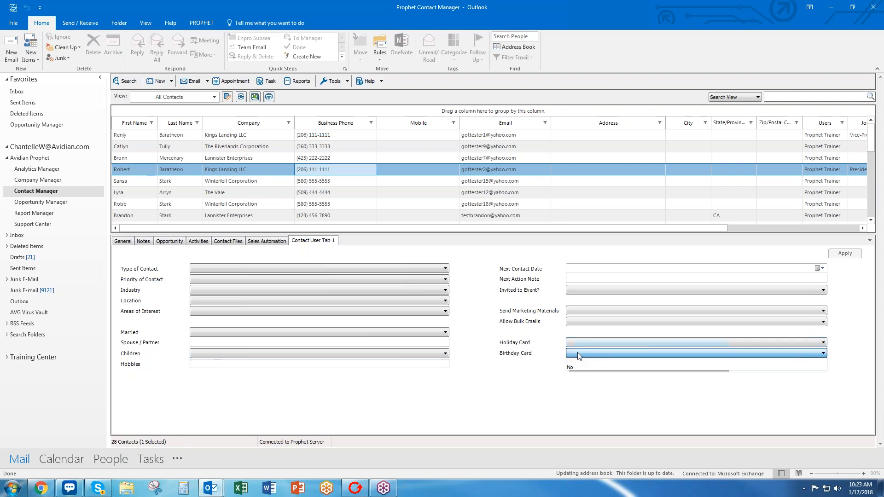
left_click(570, 322)
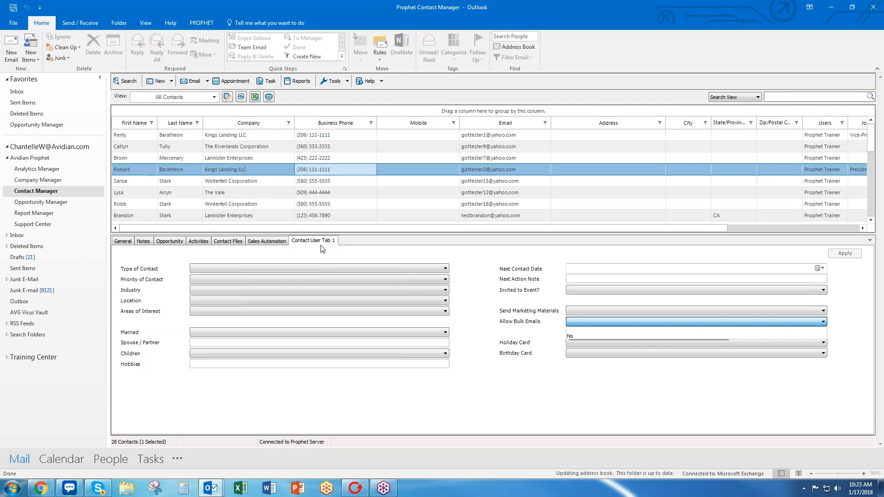
left_click(41, 488)
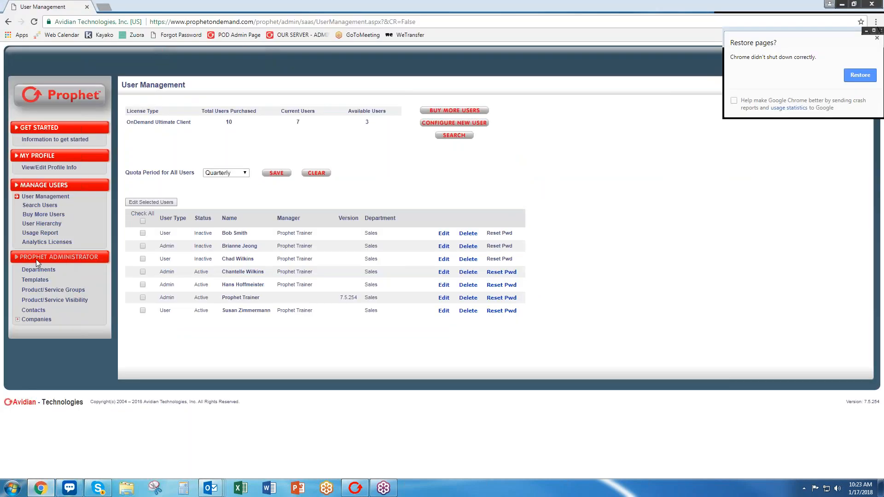
Show the Contact User Tab 1 field under Contacts settings, then shrink the browser to reveal Outlook.
left_click(34, 313)
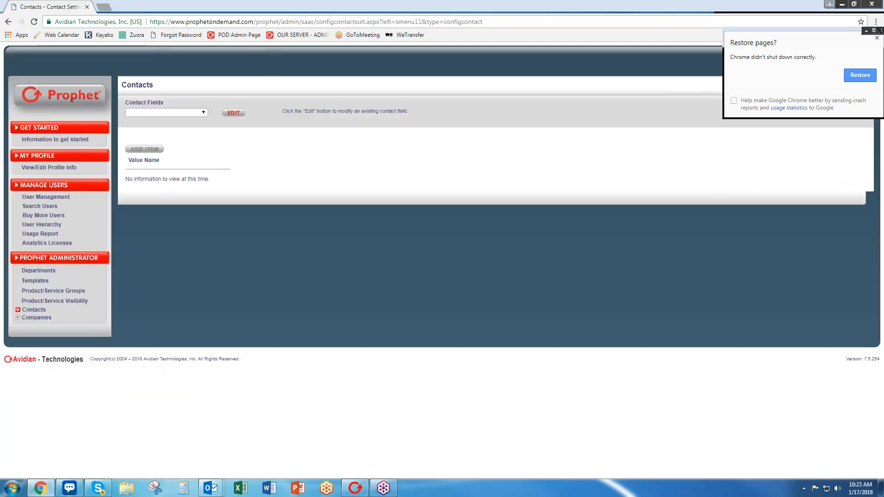
left_click_drag(126, 100, 165, 102)
left_click(175, 103)
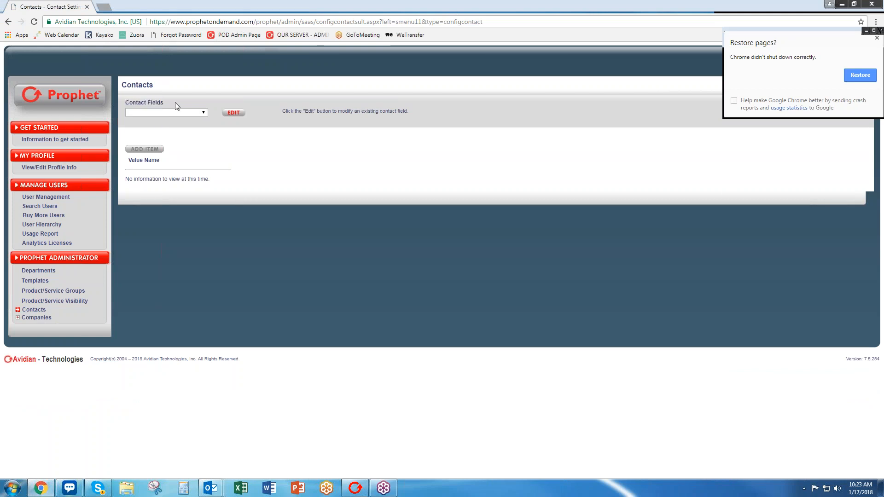
left_click(203, 113)
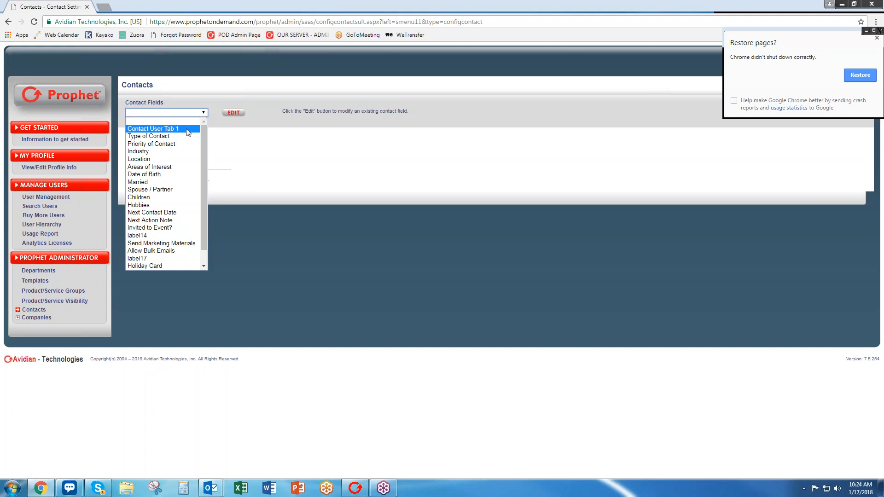
left_click(188, 131)
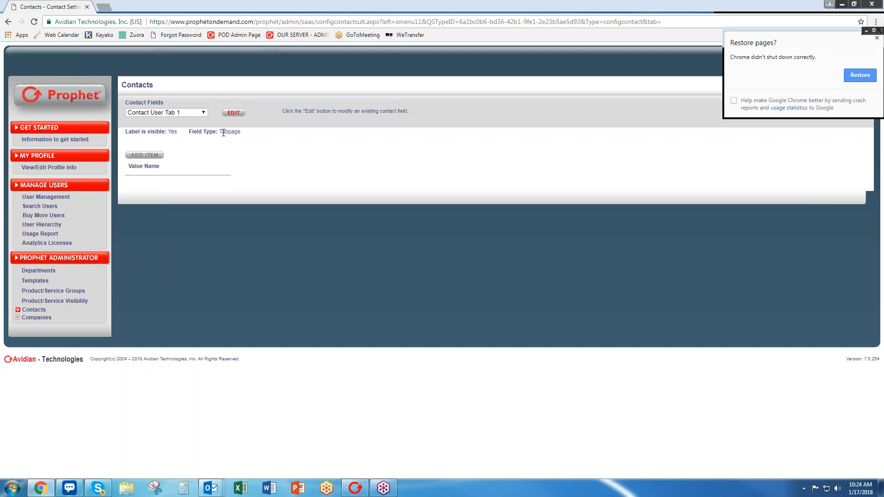
left_click_drag(309, 7, 324, 35)
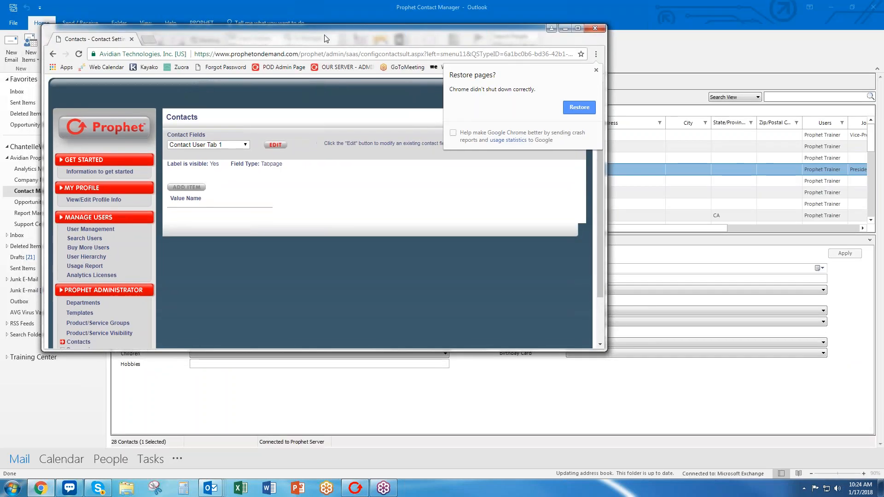
Bring the admin browser back, dismiss the restore-pages prompt, and select the Type of Contact field.
left_click(628, 221)
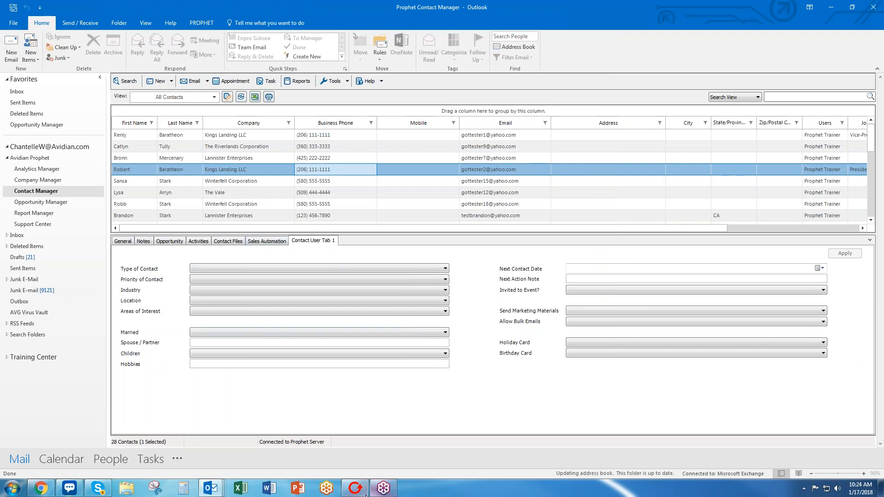
left_click(41, 488)
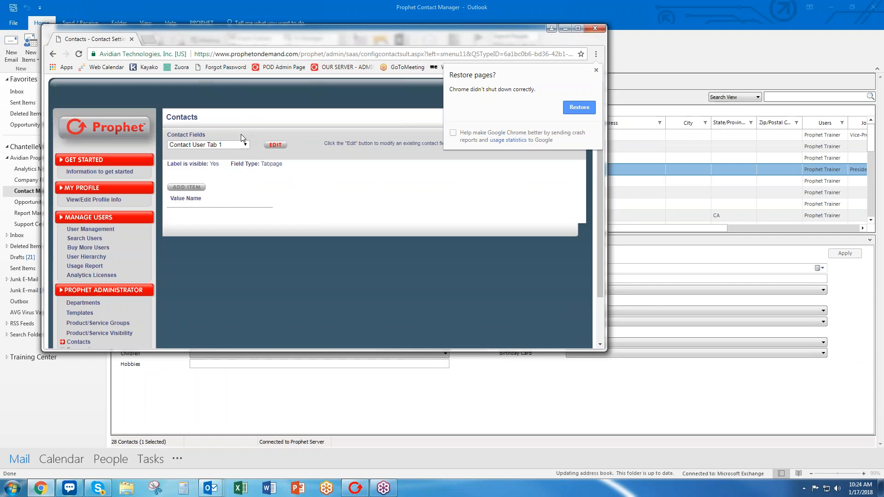
left_click(597, 70)
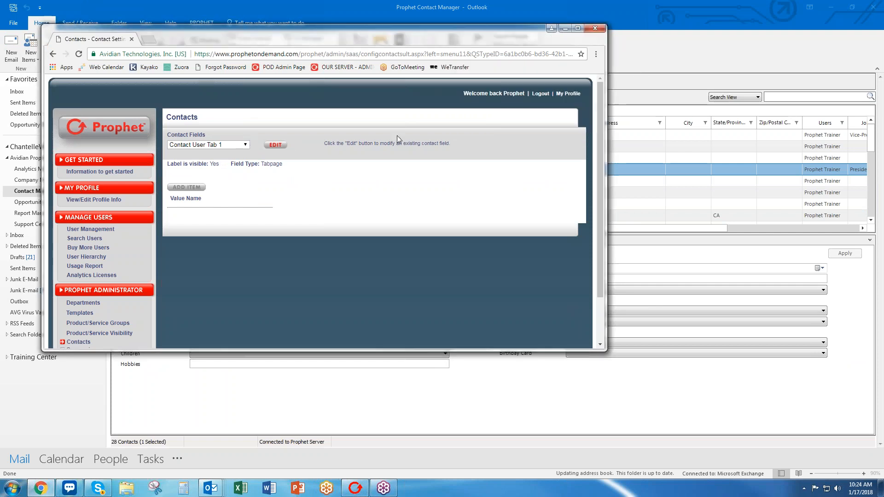
left_click(244, 146)
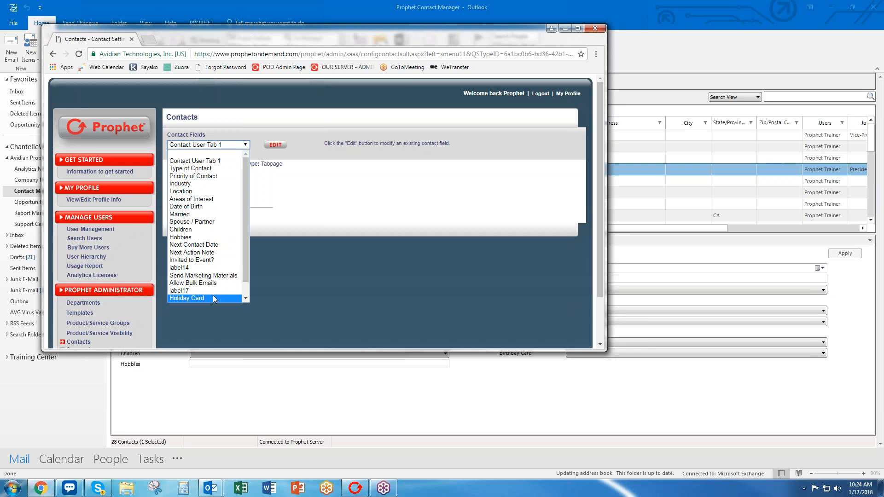
left_click(207, 169)
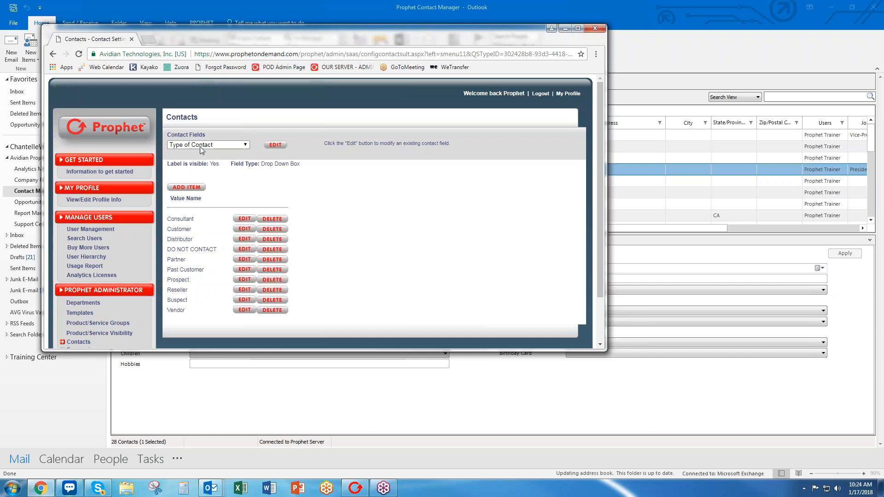
Check the Type of Contact field stays a Drop Down Box, cancel, and move the browser aside.
left_click(276, 144)
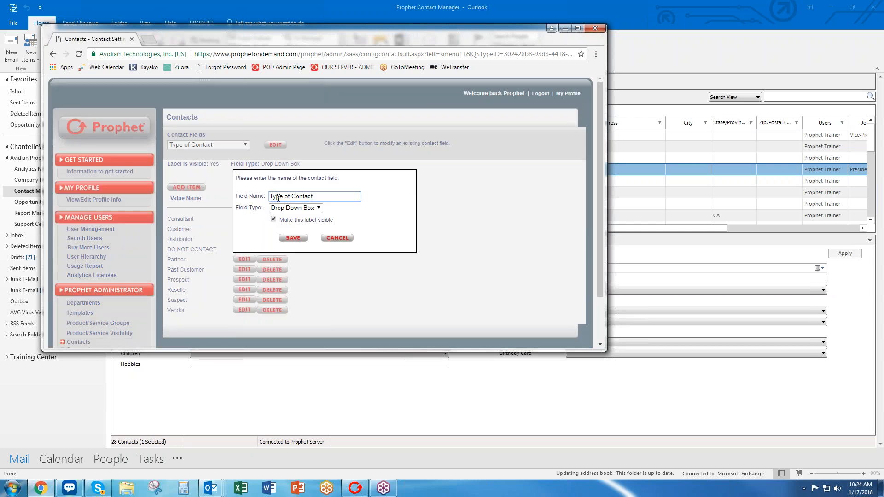
left_click(312, 209)
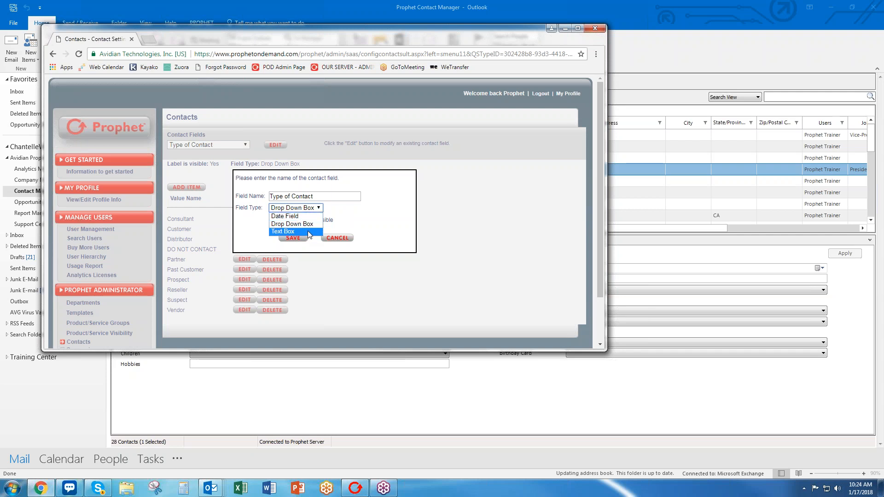
left_click(357, 220)
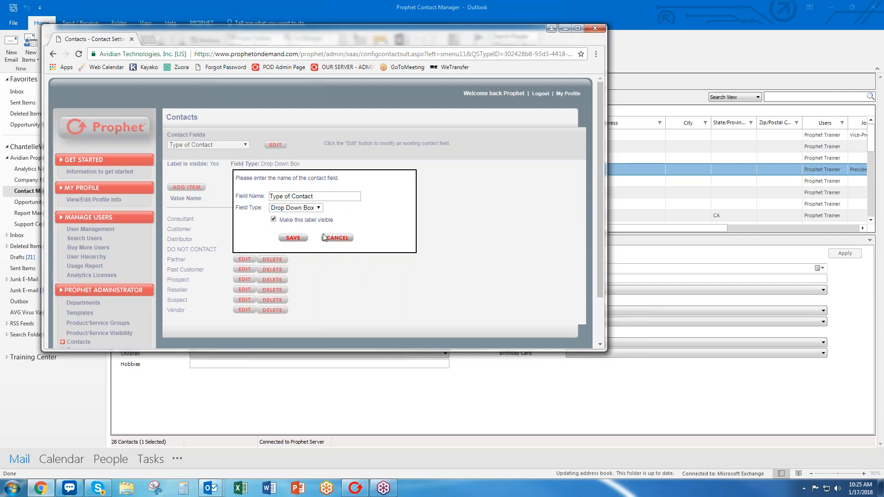
left_click(337, 238)
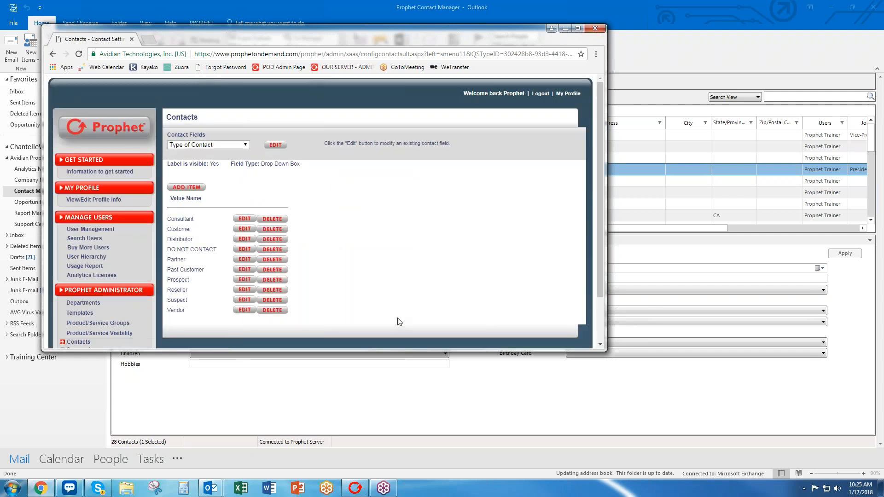
left_click_drag(367, 351, 366, 400)
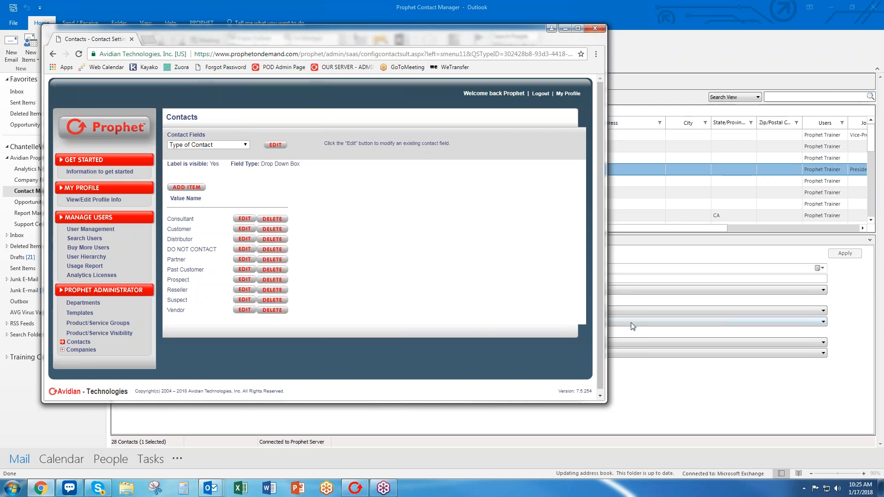
left_click_drag(480, 32, 0, 83)
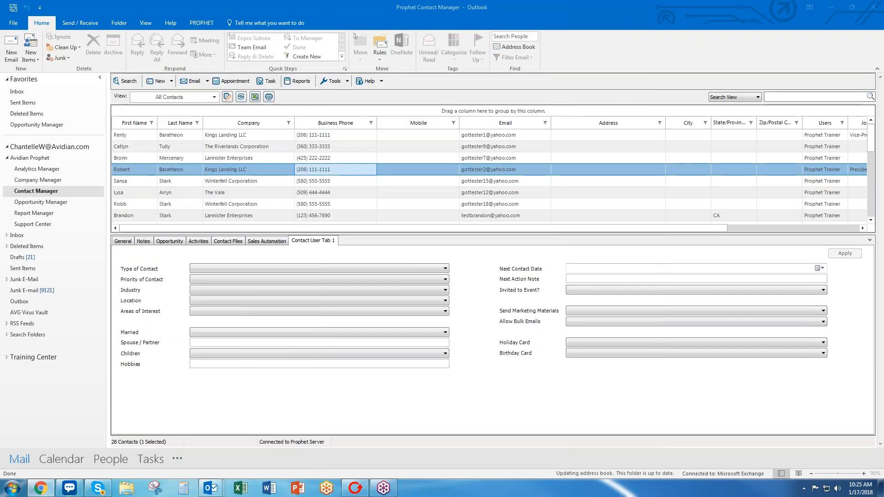
left_click(496, 307)
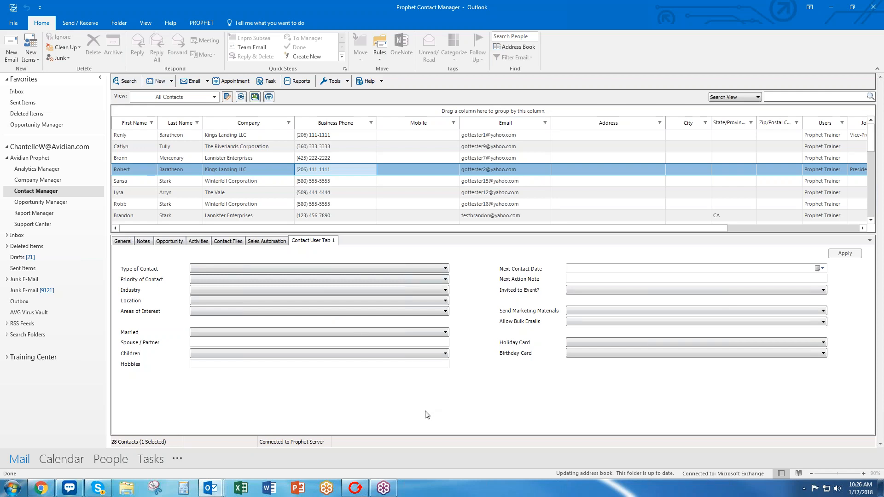
double_click(321, 171)
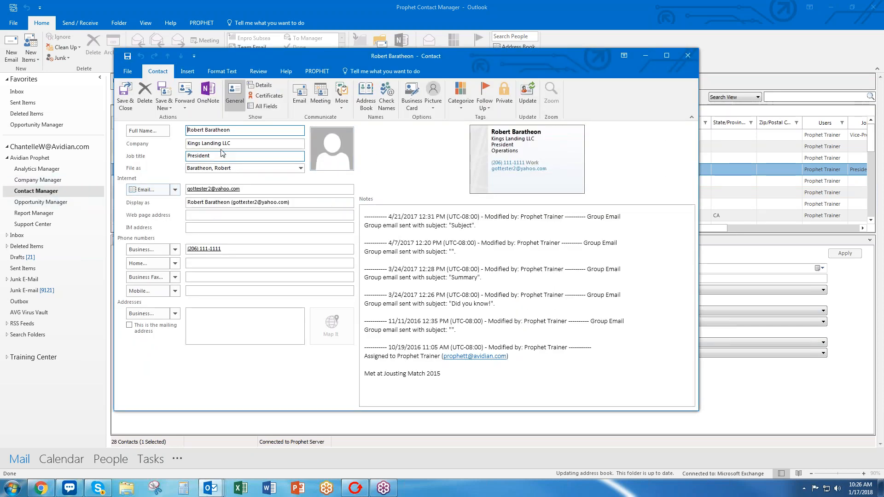
left_click_drag(232, 143, 175, 148)
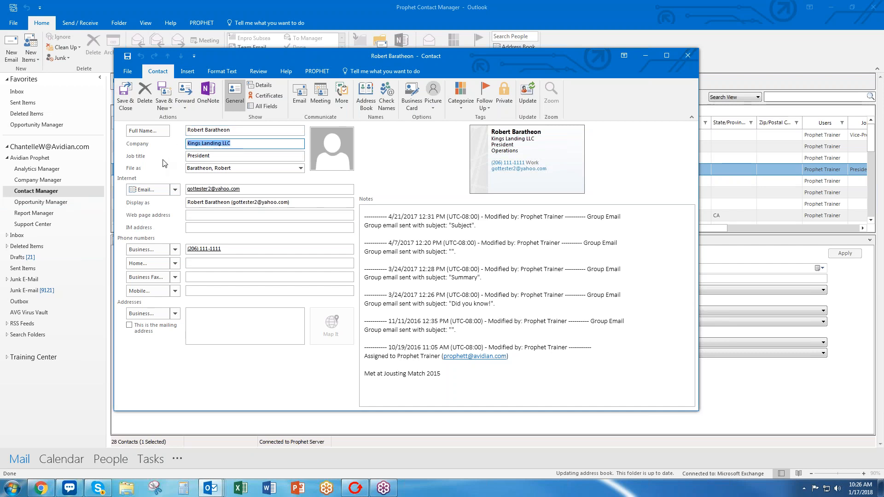
left_click(681, 58)
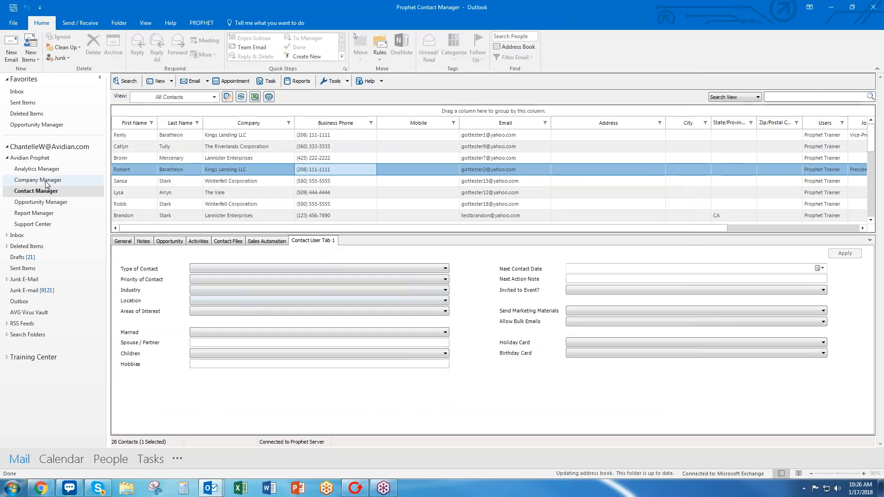
left_click(46, 182)
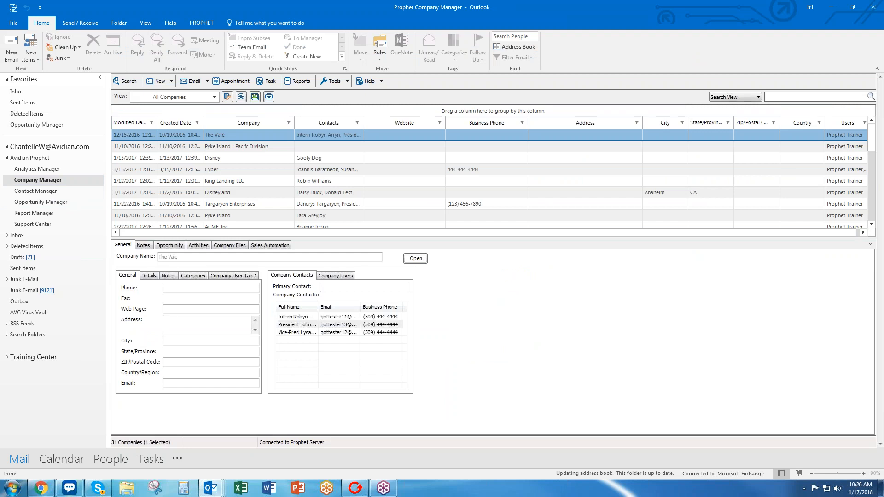
left_click(263, 124)
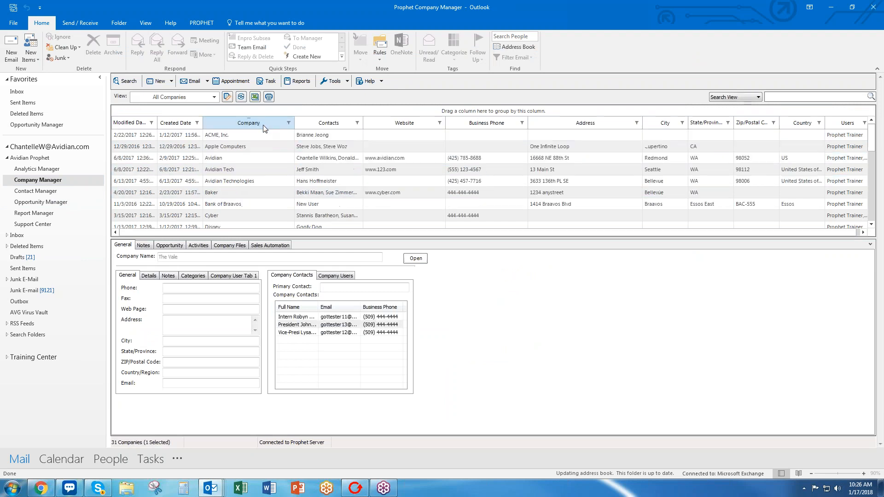
scroll(269, 133, "down", 2)
left_click(256, 174)
left_click(254, 208)
left_click(247, 150)
scroll(258, 176, "up", 2)
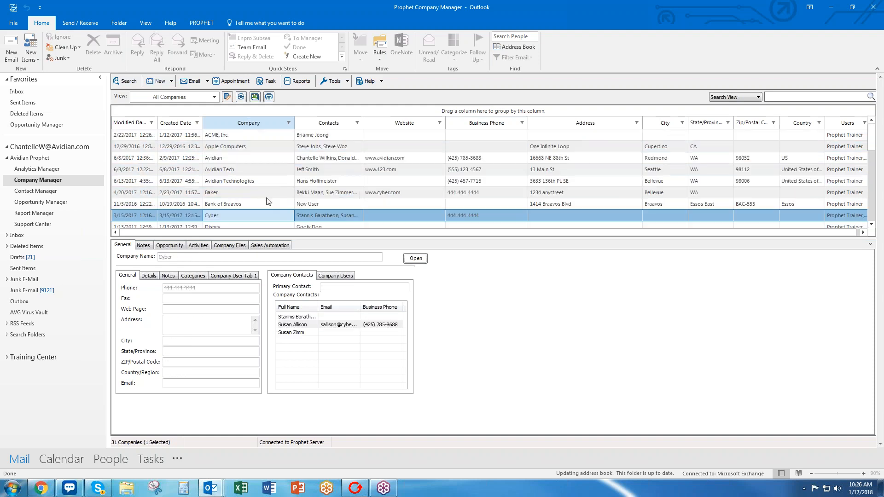
left_click(257, 167)
left_click(256, 162)
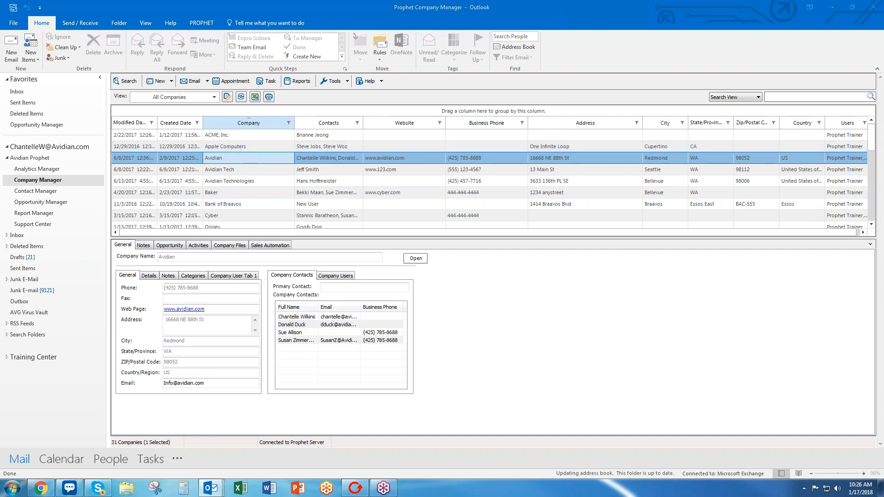
double_click(239, 158)
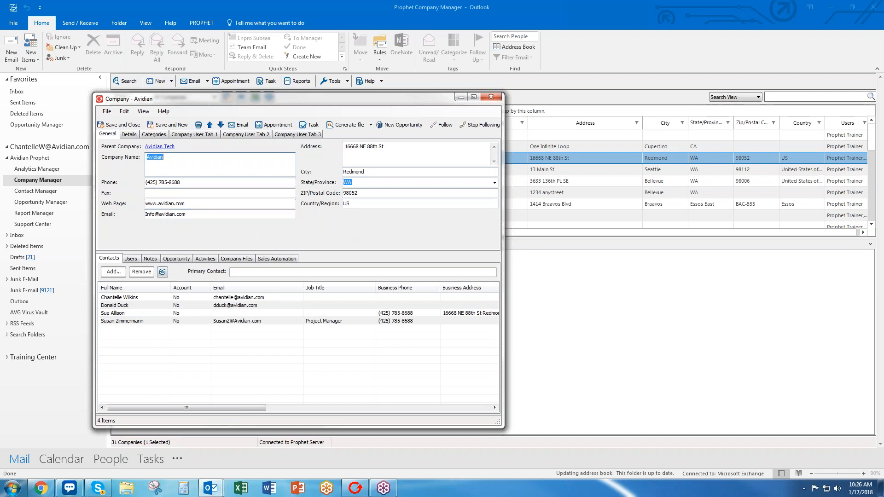
left_click(122, 305)
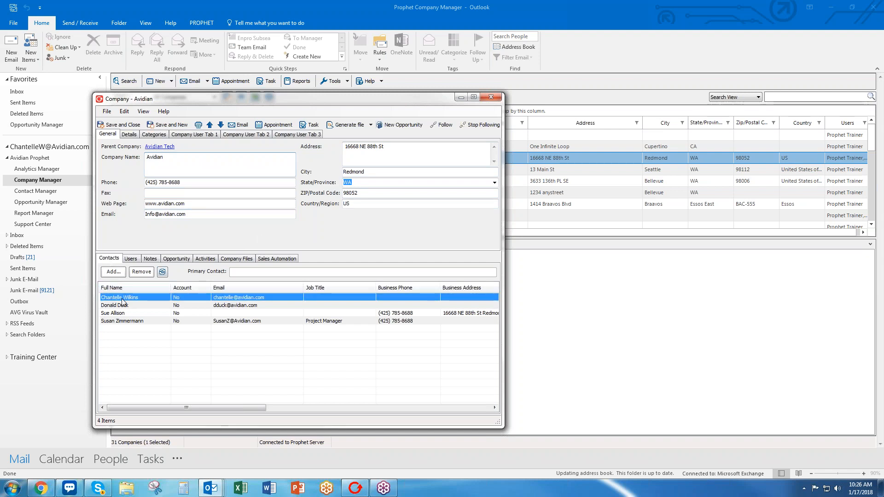
left_click(120, 313)
left_click(125, 321)
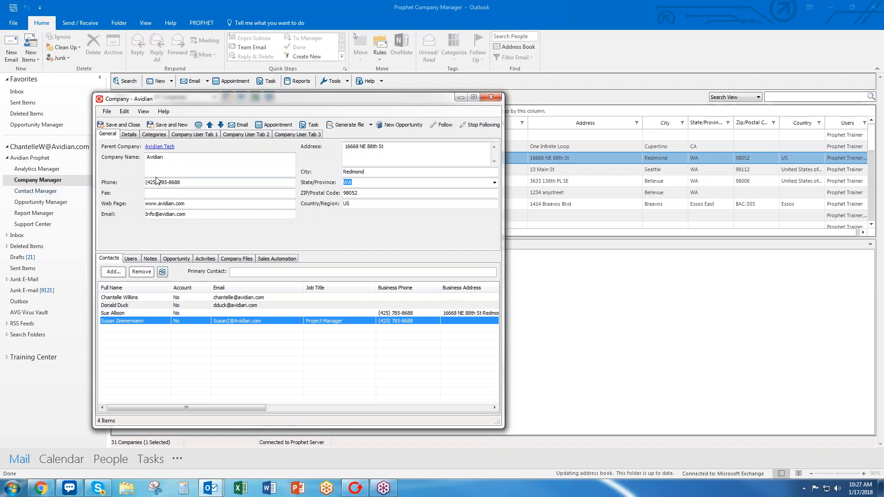
left_click(180, 298)
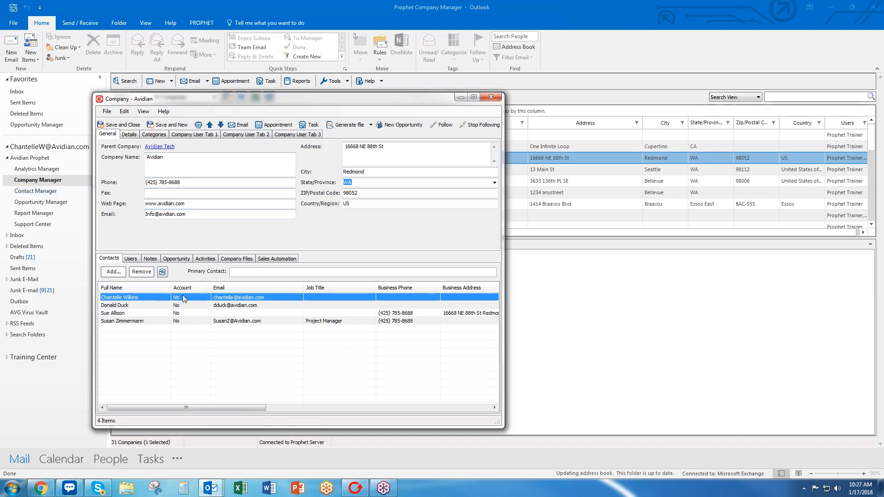
double_click(183, 298)
left_click_drag(263, 52, 400, 69)
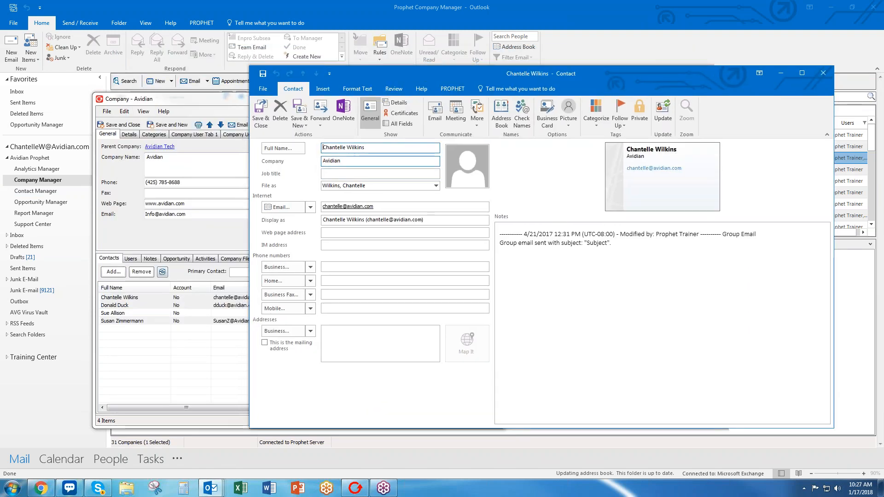
double_click(366, 162)
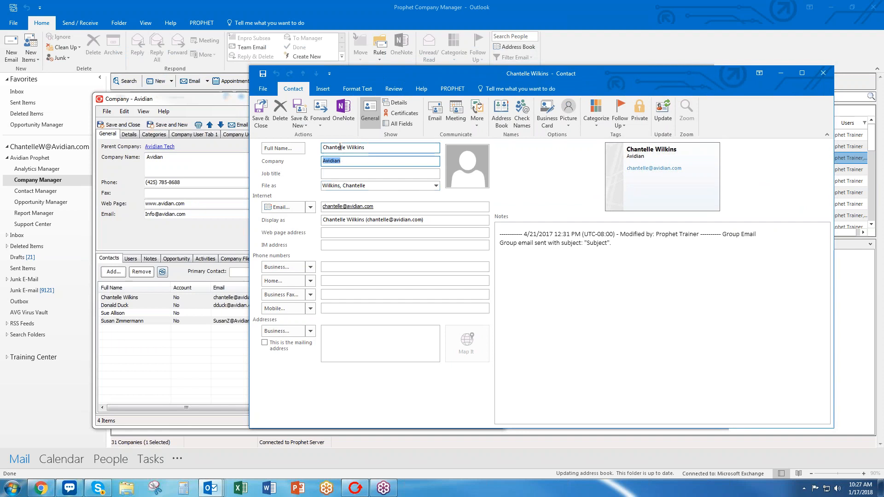
left_click_drag(460, 75, 400, 50)
left_click_drag(495, 54, 403, 66)
left_click(678, 59)
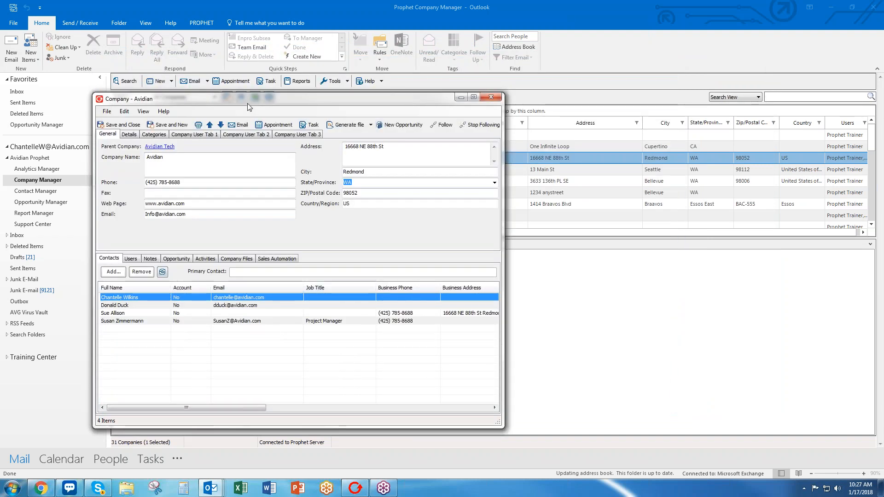
left_click_drag(248, 102, 356, 82)
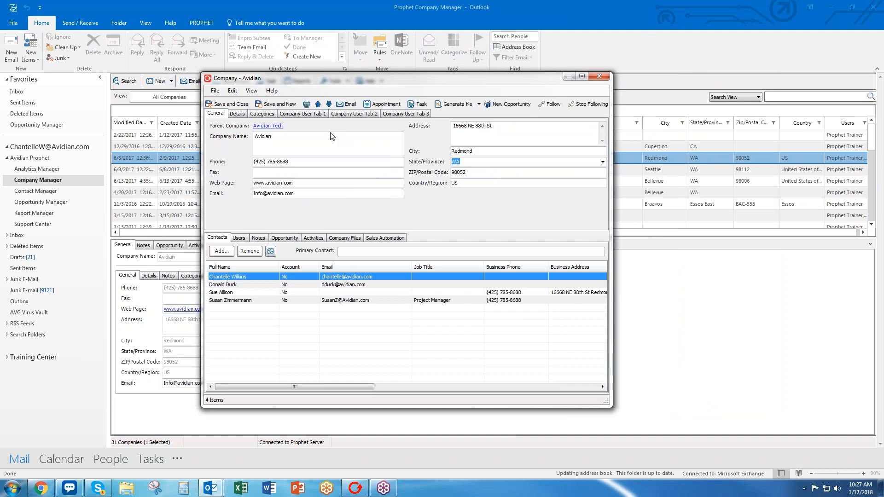
Page through Avidian's Company User Tabs 1, 2 and 3, enlarging the upper field area.
left_click(304, 116)
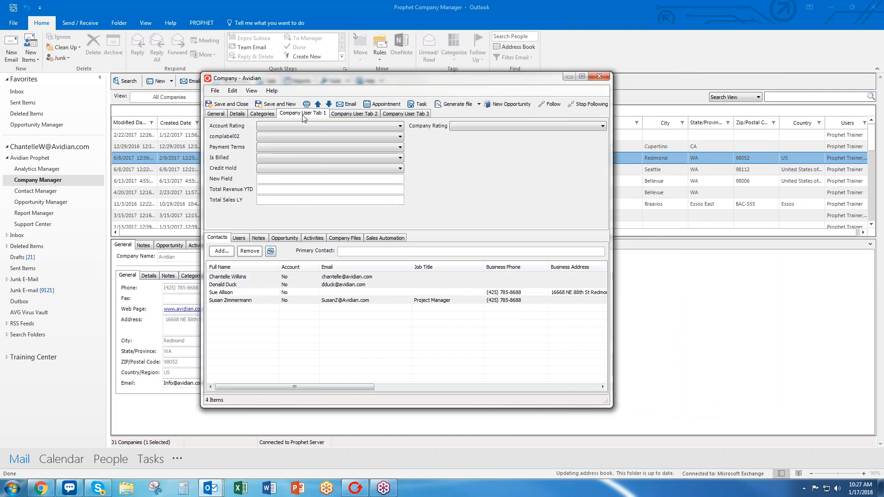
left_click(356, 115)
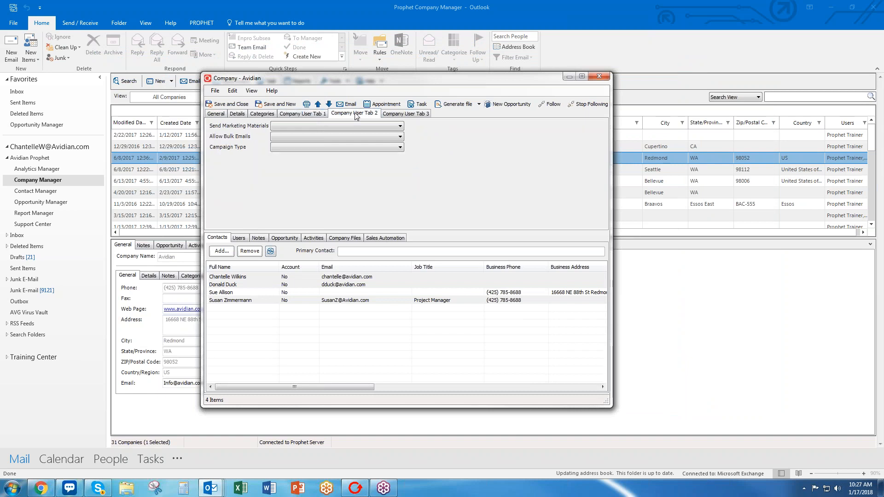
left_click(391, 117)
left_click_drag(431, 233, 431, 268)
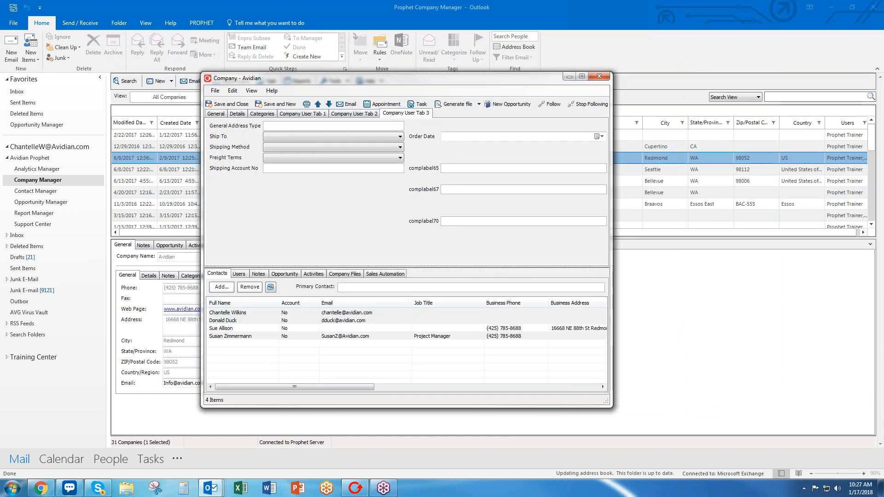
left_click(303, 114)
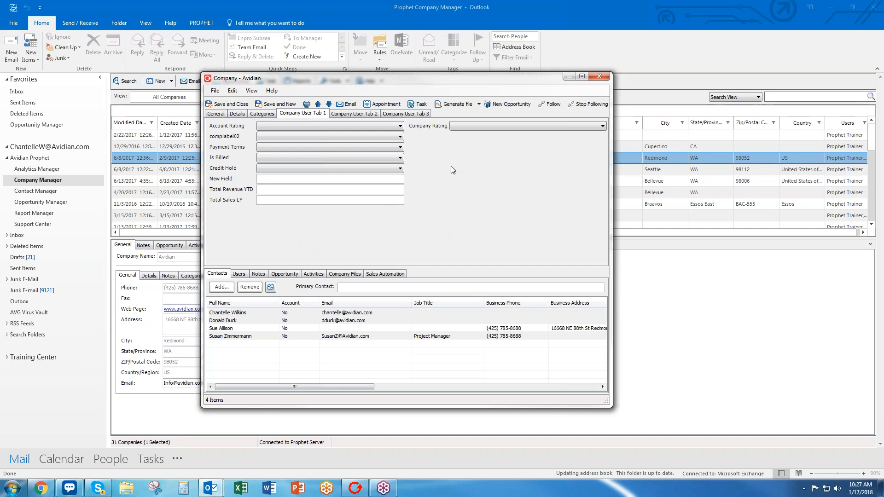
Set Avidian's Payment Terms to Net 30 after checking the empty Account Rating and Credit Hold lists.
left_click(272, 126)
left_click(272, 126)
left_click(278, 147)
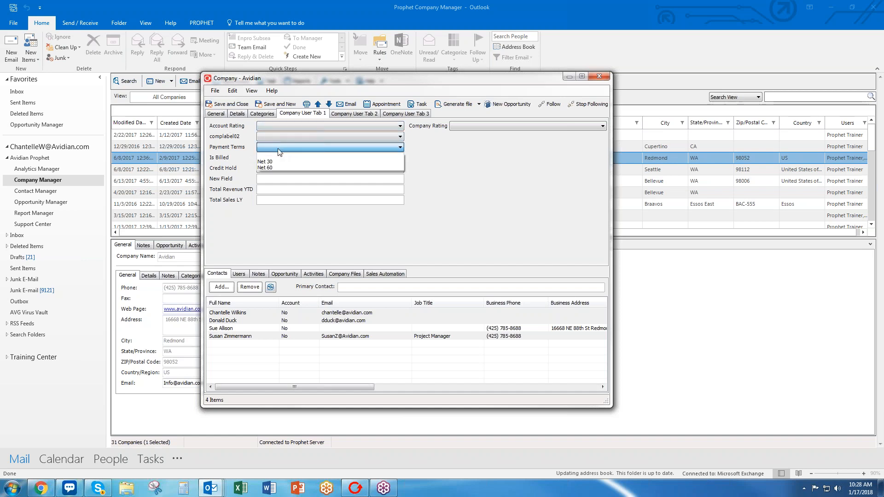
left_click(283, 161)
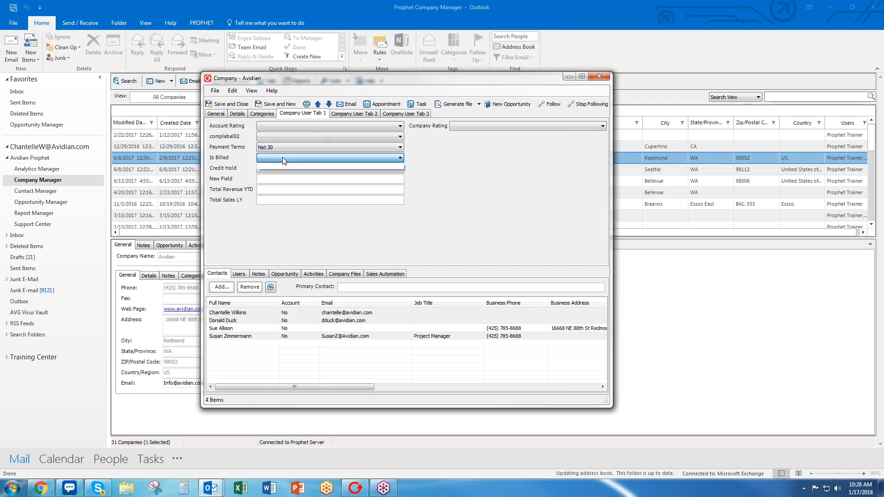
left_click(281, 166)
left_click(280, 167)
left_click(268, 190)
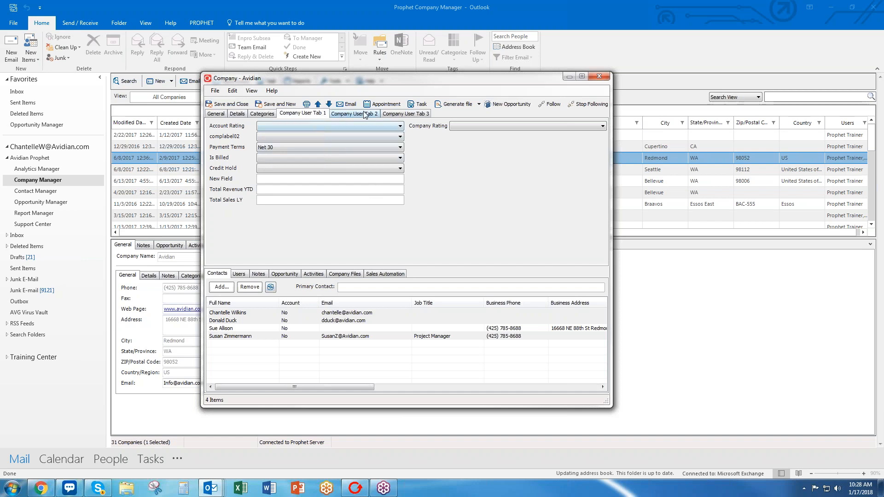
Open Companies > Company User Tab 1 in the admin site and select its Account Rating field.
left_click(41, 488)
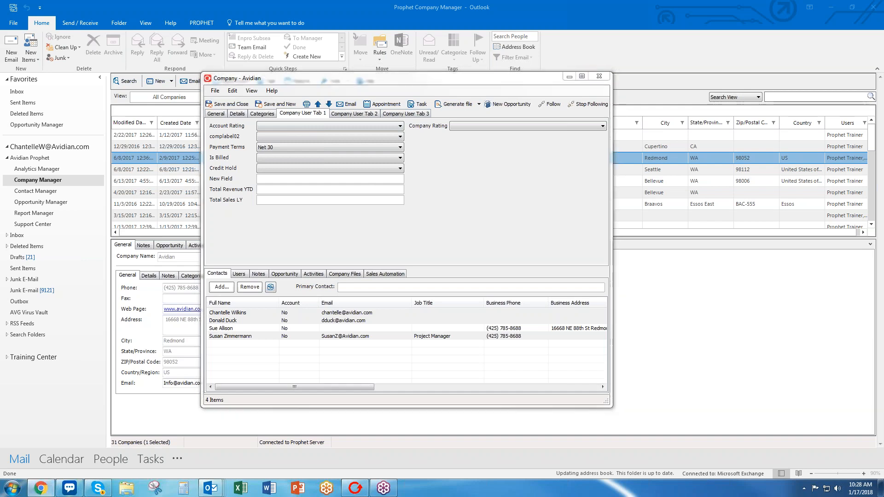
left_click_drag(524, 89, 530, 40)
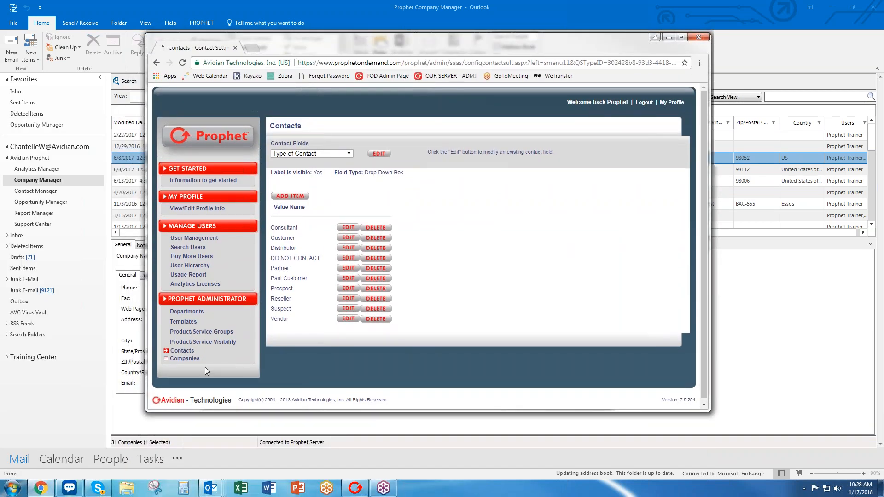
left_click(166, 359)
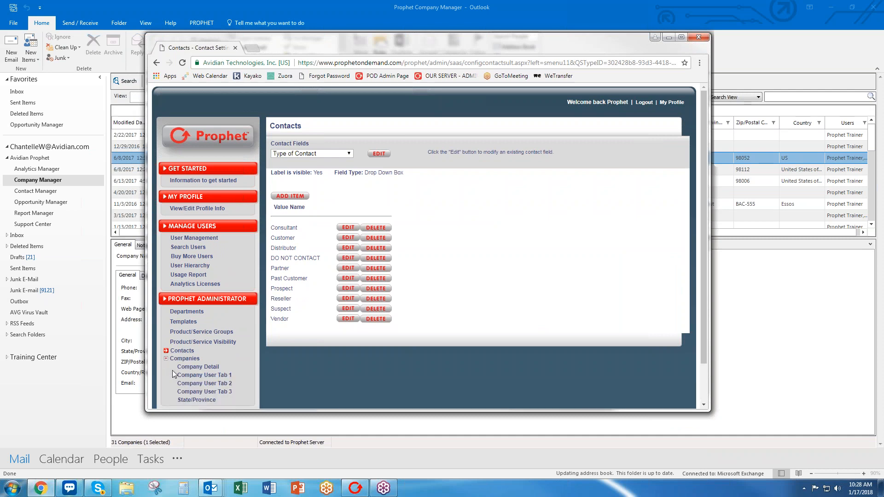
scroll(259, 364, "down", 1)
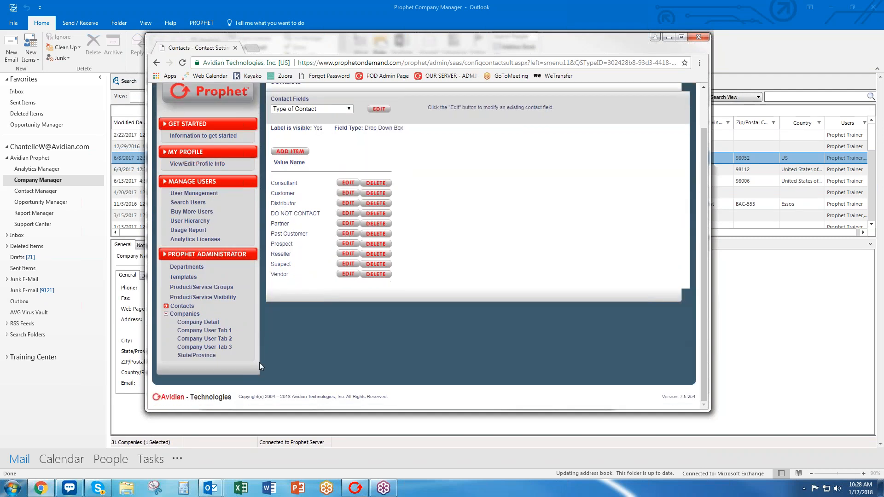
left_click(211, 331)
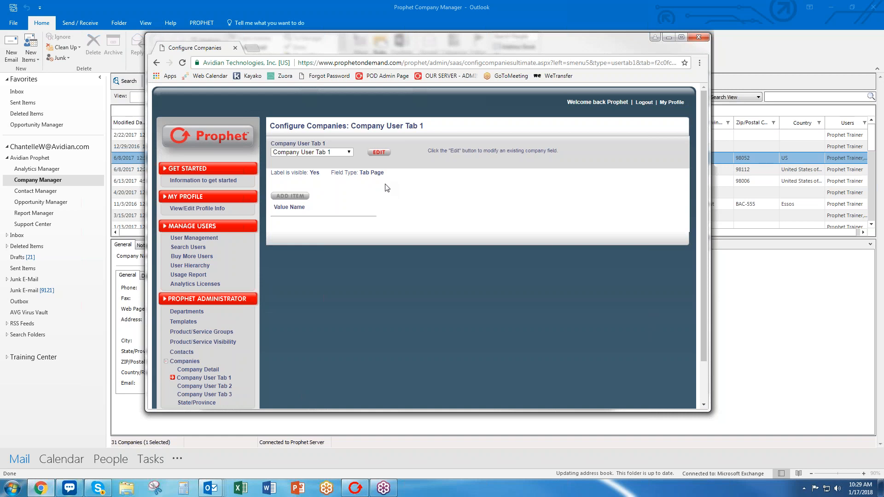
left_click(350, 153)
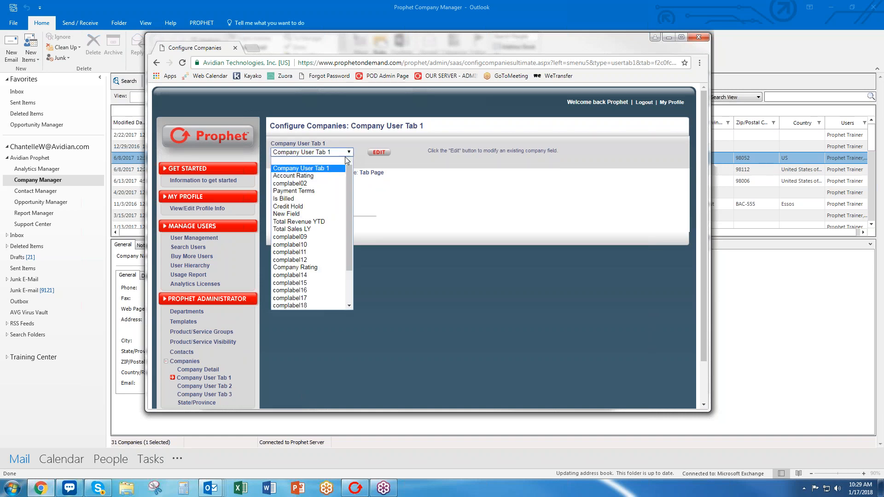
scroll(327, 265, "down", 2)
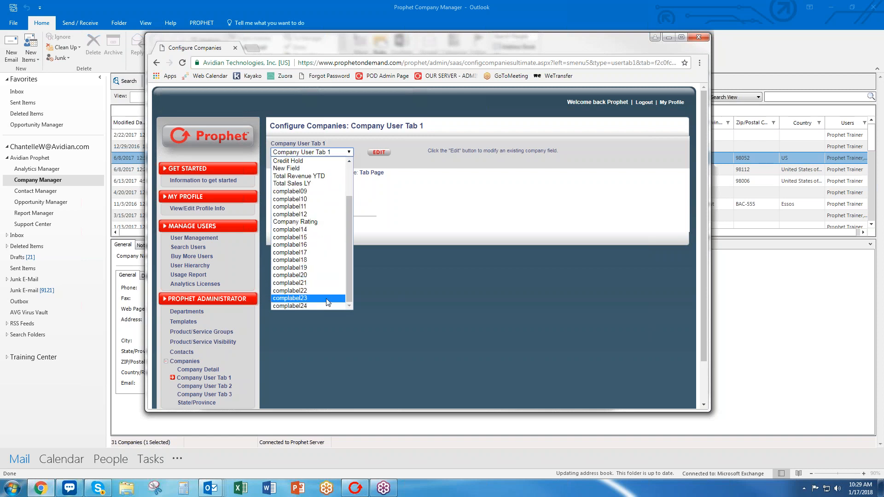
scroll(311, 225, "up", 2)
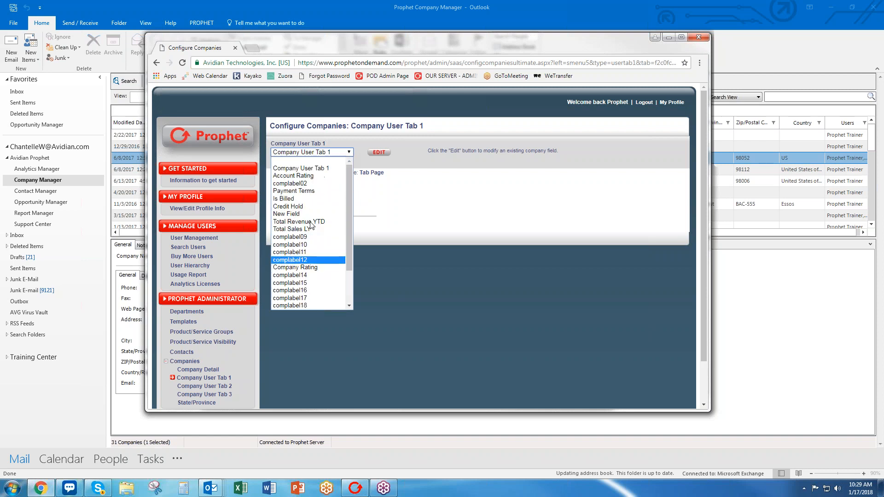
left_click(311, 179)
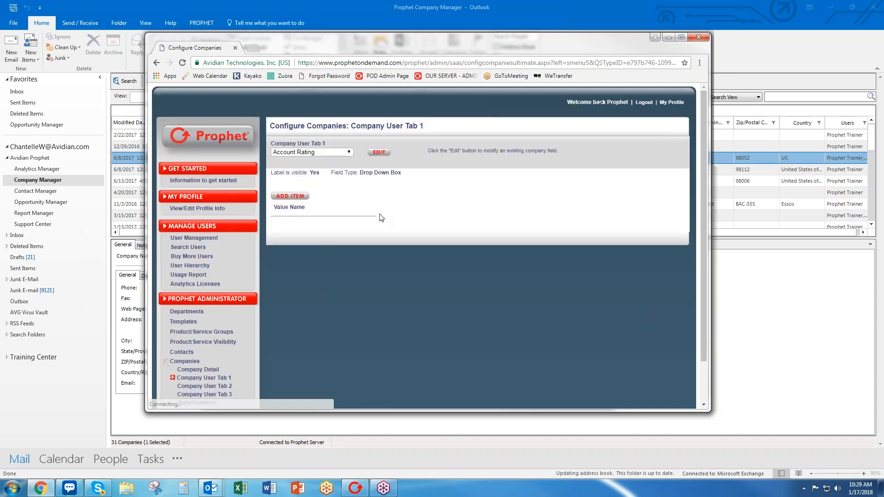
Rename Account Rating to 'Industry Type' as a visible Drop Down Box field and save it.
left_click(379, 152)
key("ctrl+a")
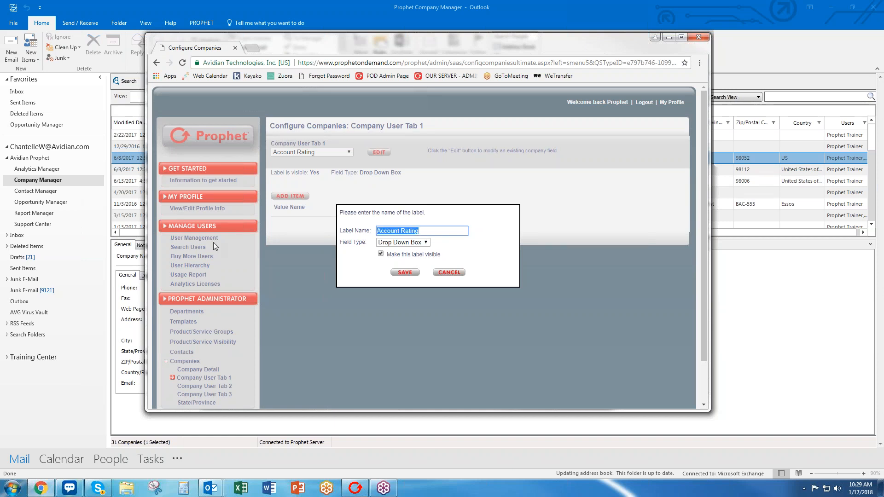
type("Industry Type")
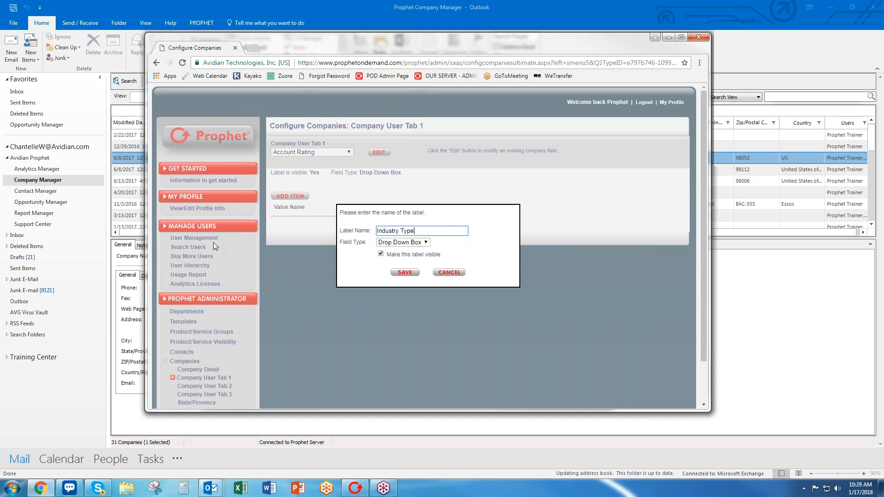
left_click(423, 243)
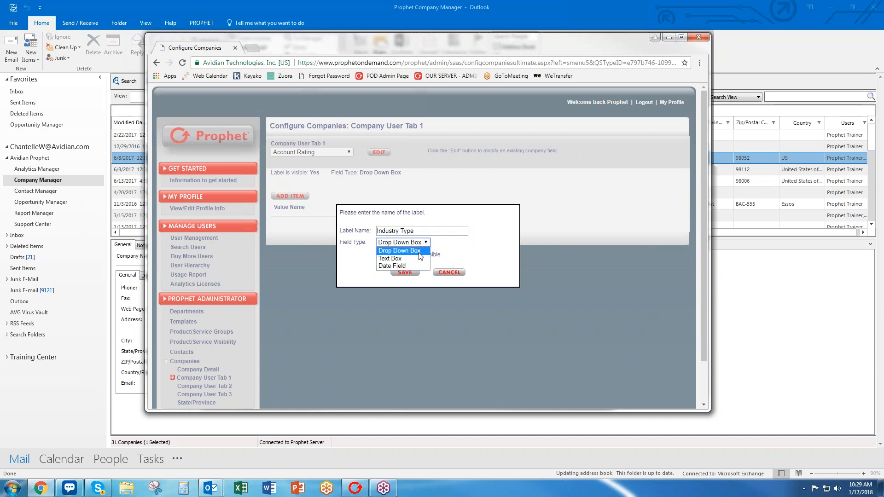
left_click(466, 255)
left_click(405, 272)
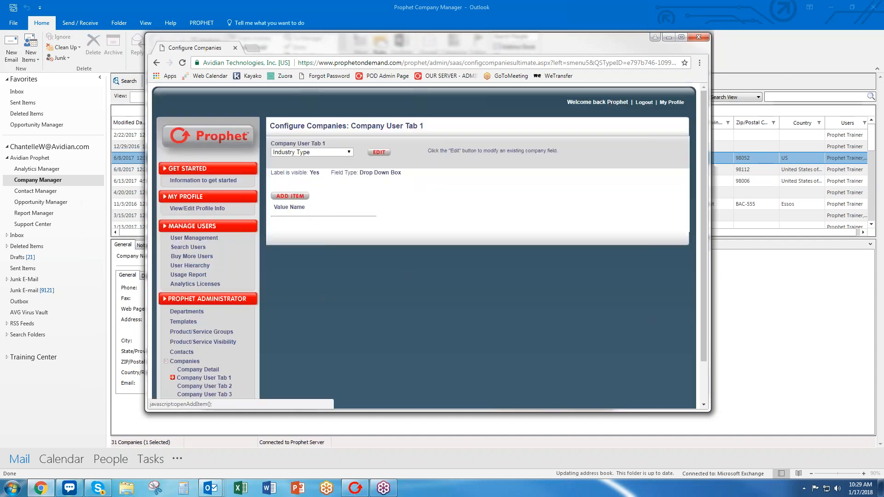
Add Apparel and Construction as Industry Type values.
left_click(290, 196)
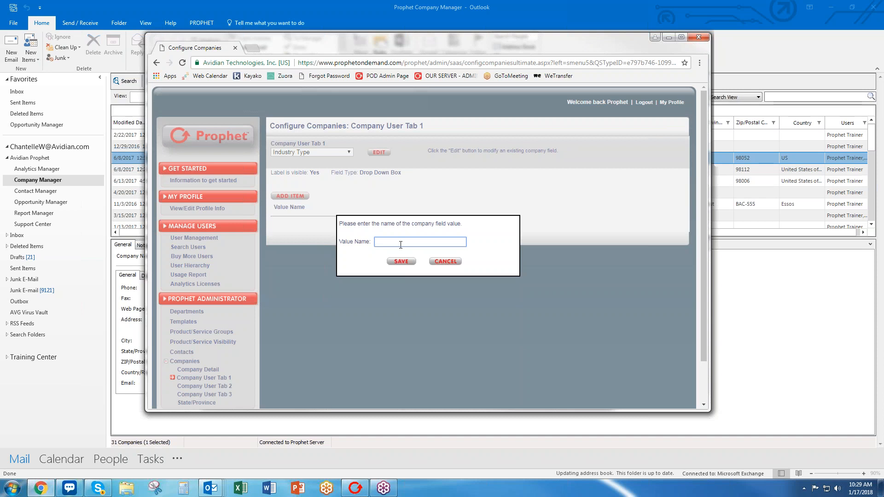
type("Appe")
key("BackSpace")
type("arel")
left_click(401, 262)
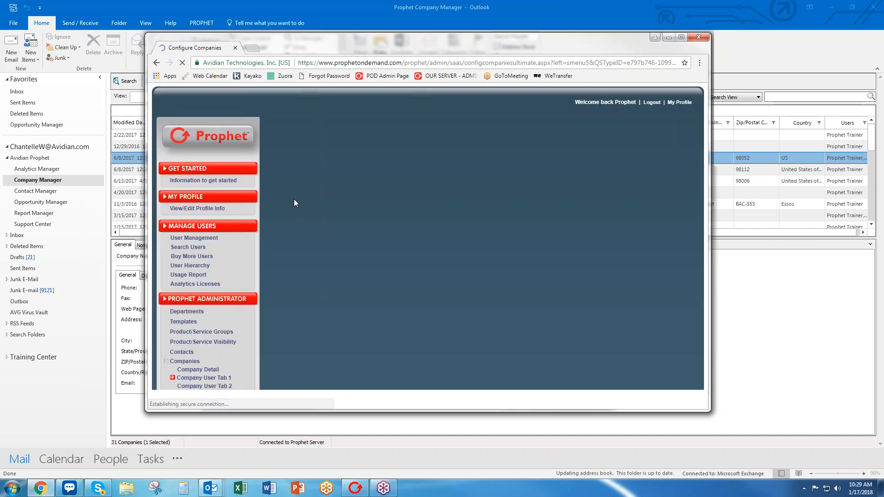
left_click(290, 196)
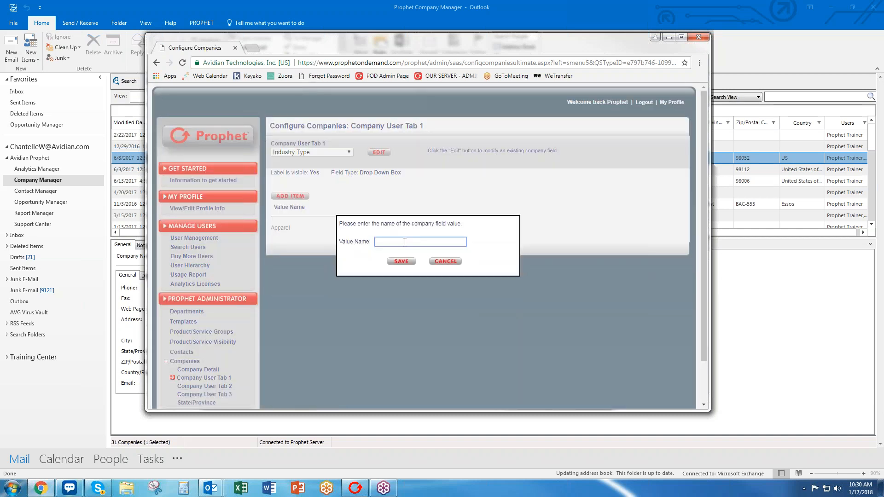
type("Construction")
left_click(403, 263)
Add Accounting and Marketing as further Industry Type values.
left_click(275, 196)
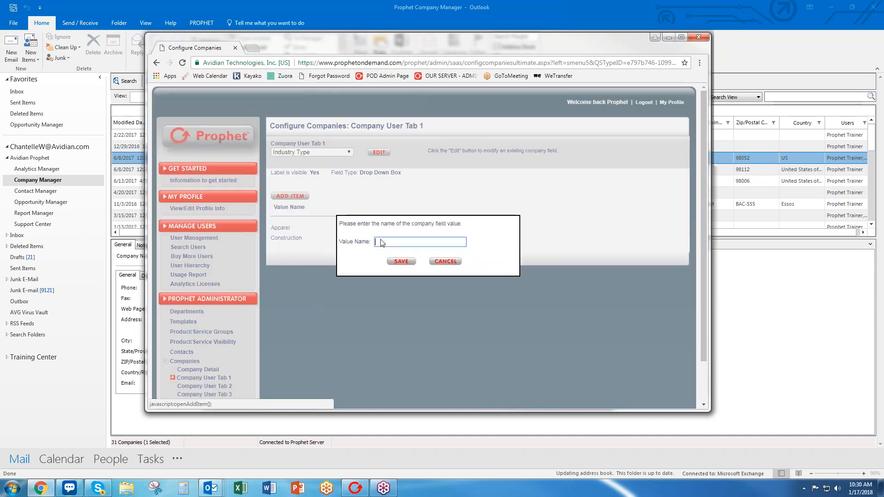
type("Accounting")
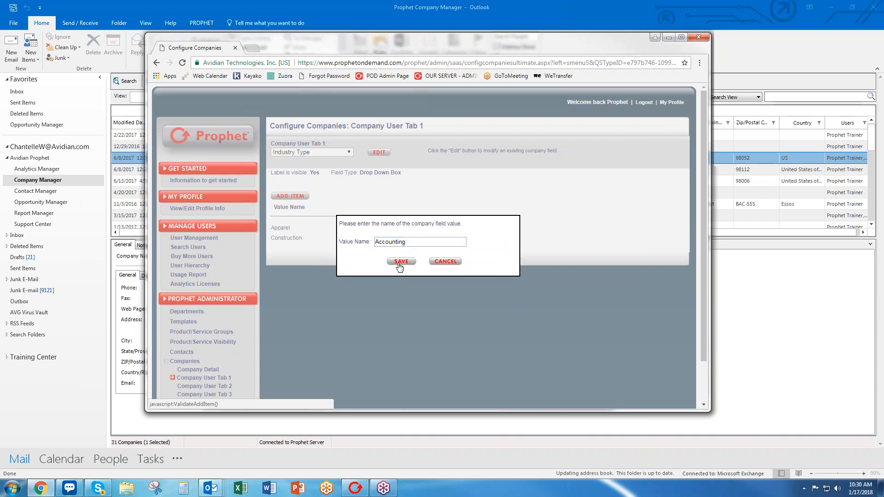
left_click(399, 262)
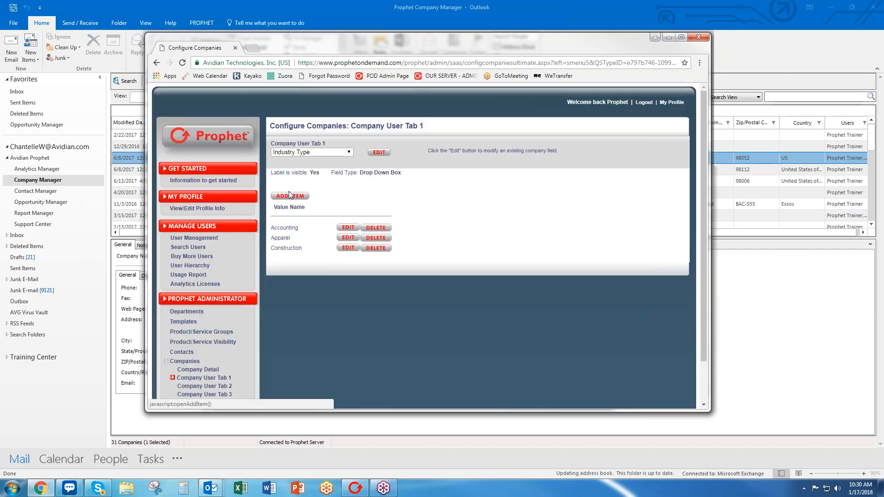
left_click(290, 196)
type("Marketing")
left_click(401, 261)
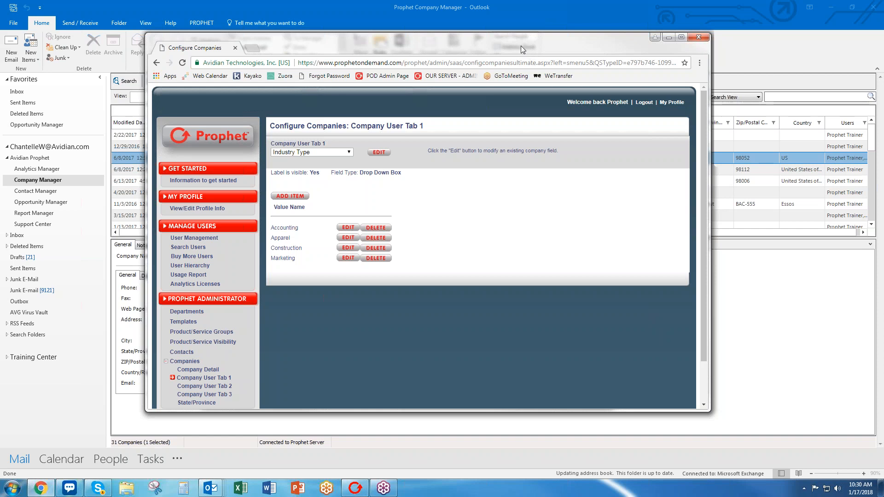
left_click_drag(521, 45, 0, 91)
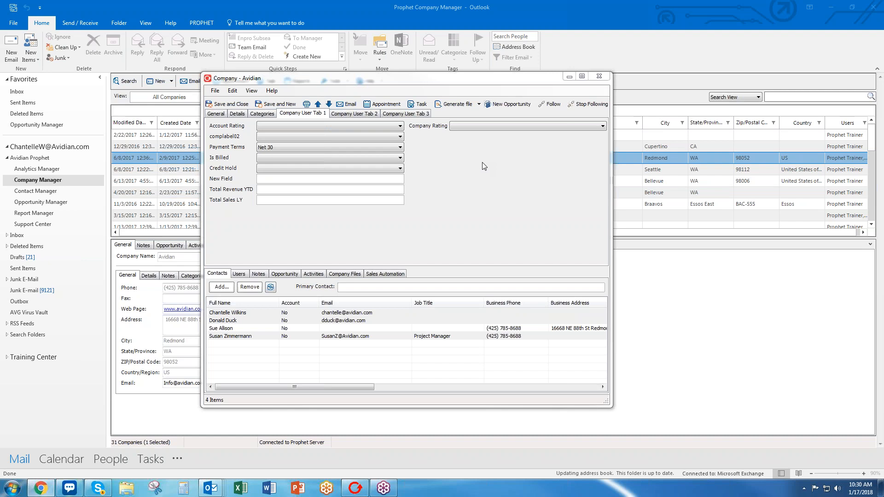
View Avidian's General tab details, then close the record and answer the save prompt.
left_click(216, 113)
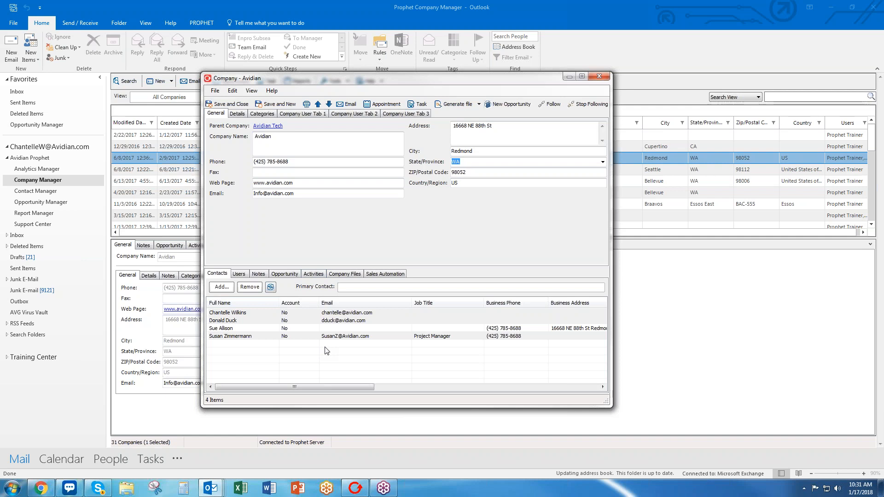
left_click(599, 76)
left_click(443, 277)
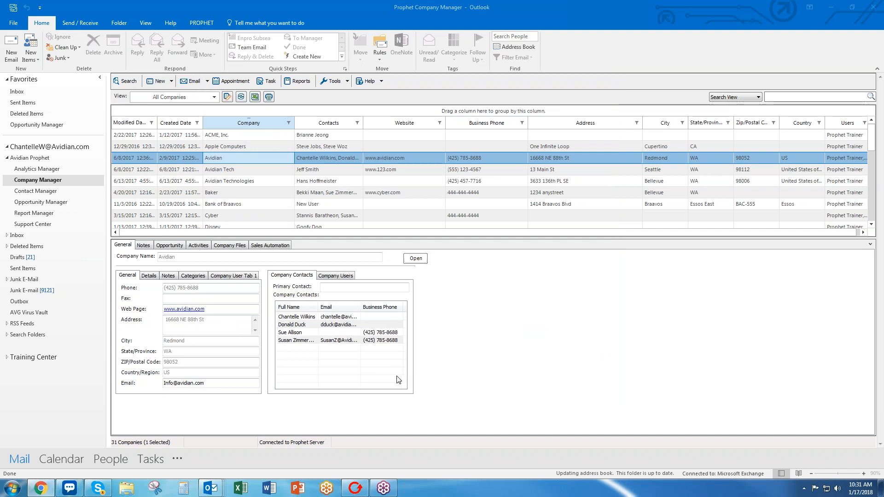
Switch to Opportunity Manager under Avidian Prophet to list all 77 opportunities.
left_click(48, 202)
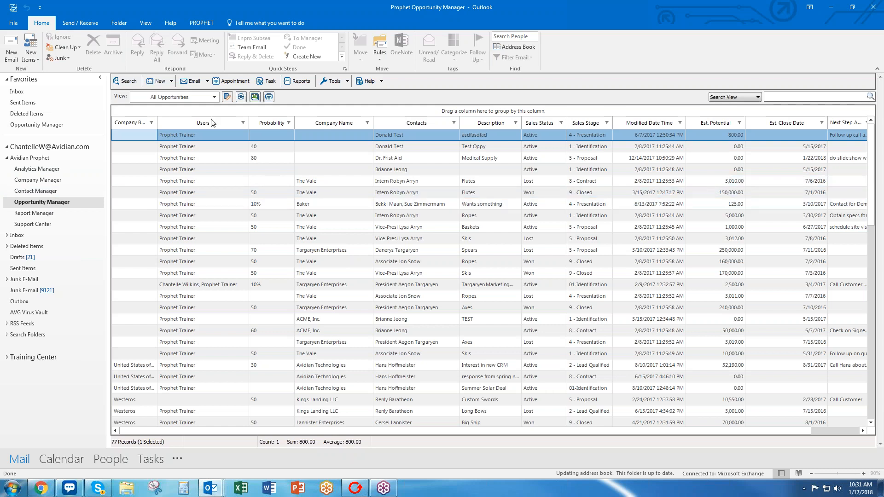
Create a blank new opportunity from the New menu and move its form to the top centre.
left_click(172, 81)
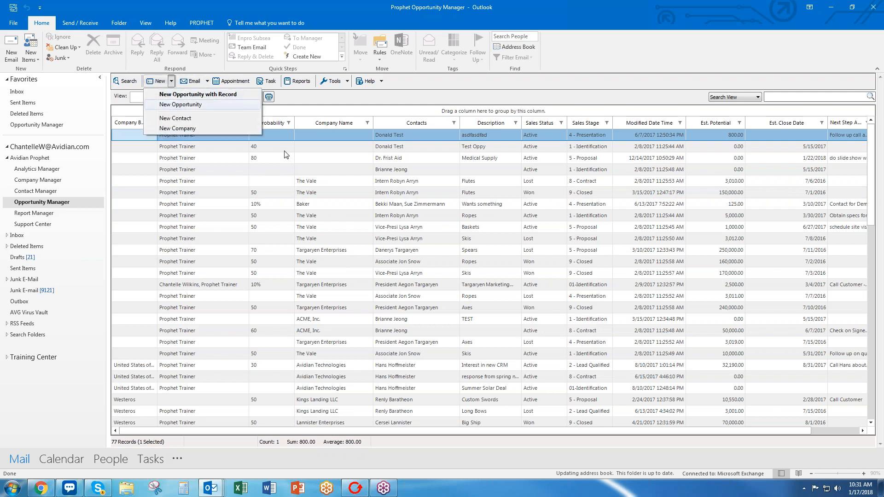
left_click(177, 105)
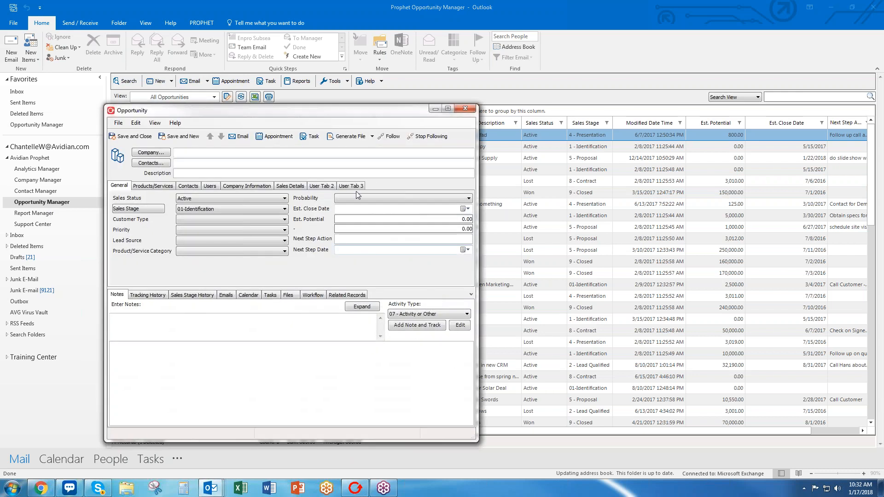
left_click_drag(328, 118, 433, 69)
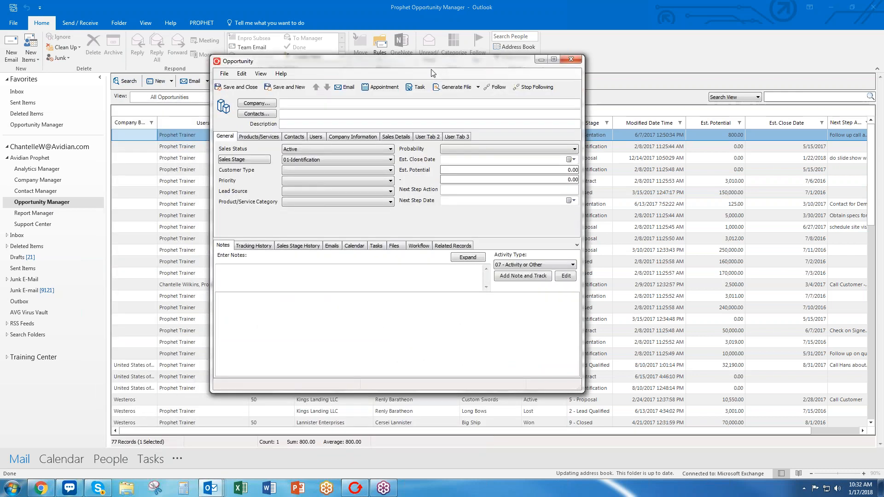
Search contacts by company 'avidian' and add the Avidian Tech contact to the opportunity.
left_click(272, 115)
left_click(262, 193)
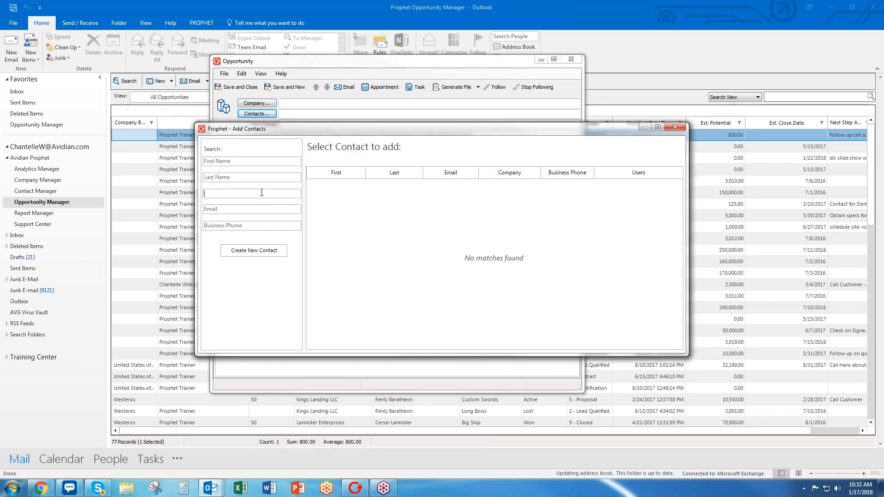
type("avidian")
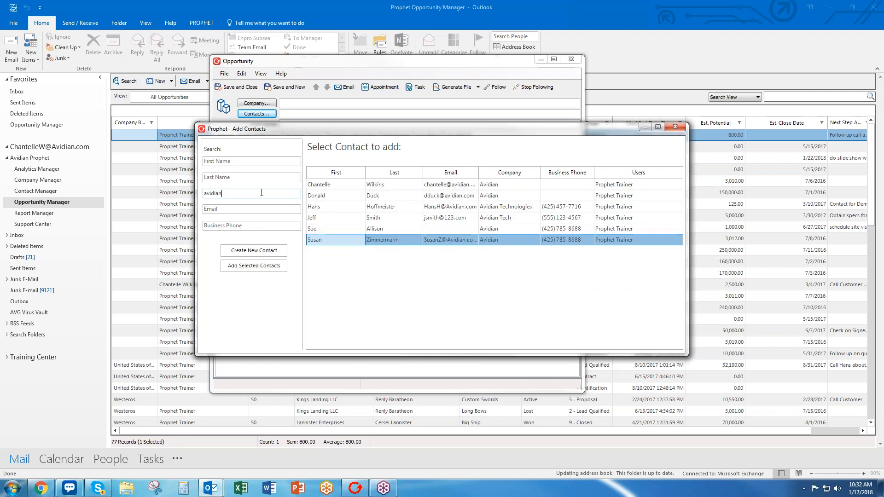
left_click(382, 217)
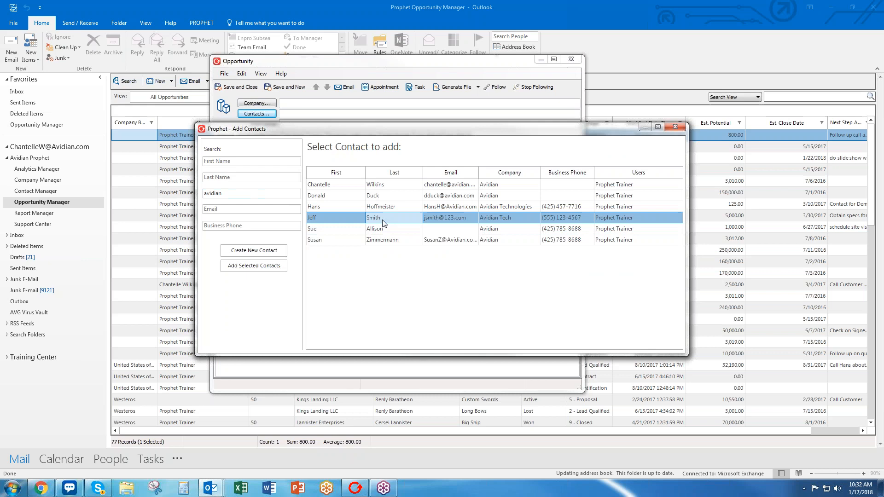
left_click(275, 270)
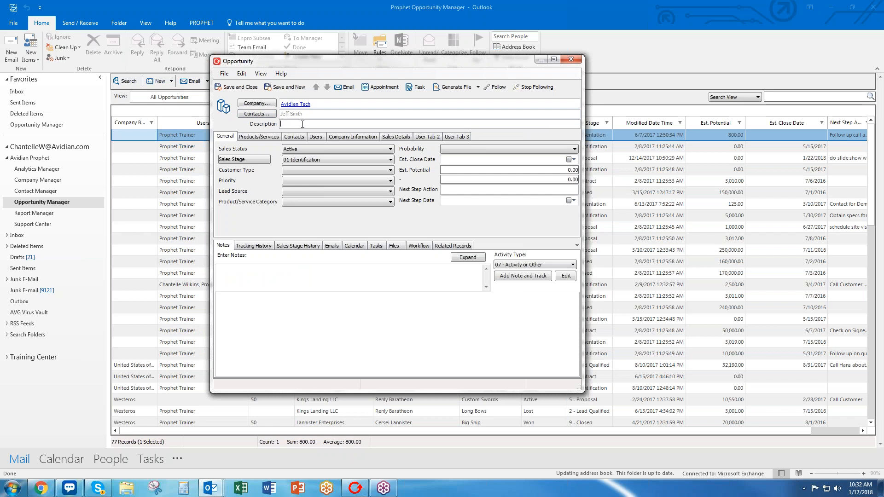
Enter description 'Test 1', keep Active status and 01-Identification stage, and leave Customer Type blank.
type("Test 1")
left_click(303, 152)
left_click(304, 151)
left_click(306, 160)
left_click(305, 160)
left_click(293, 171)
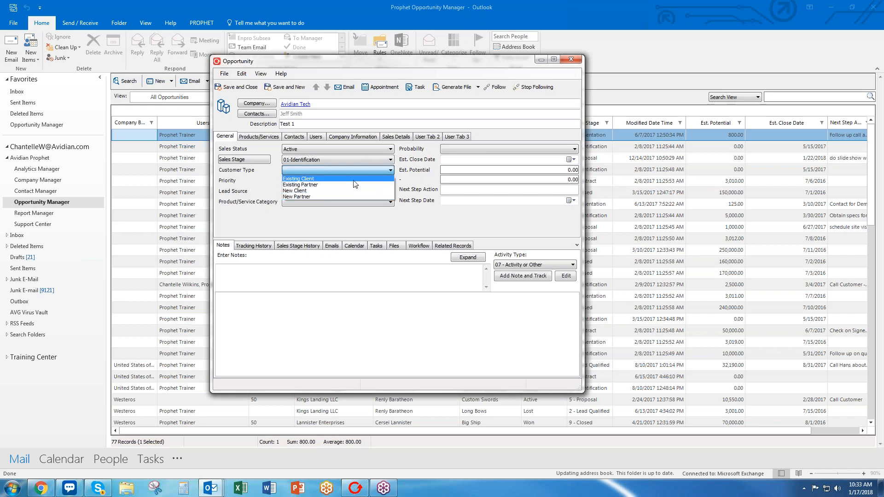
left_click(269, 190)
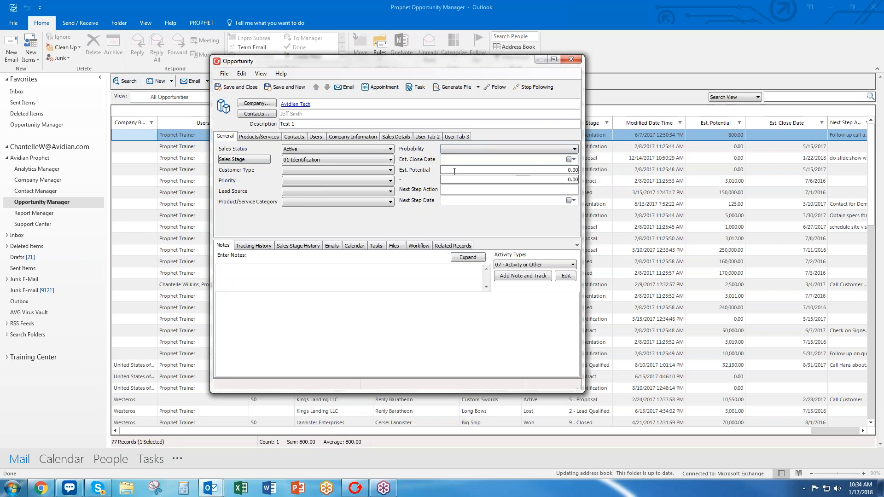
Keep Sales Status at Active, then browse the Sales Details, User Tab 2 and User Tab 3 fields.
left_click(455, 172)
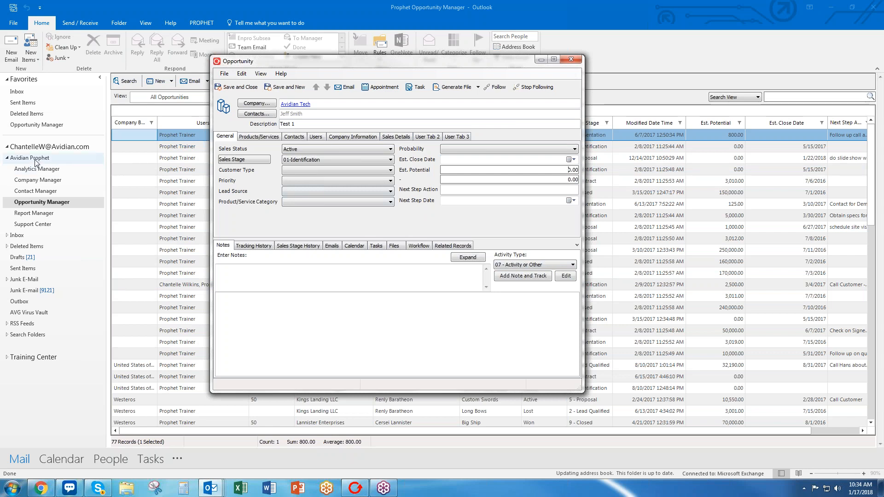
left_click(358, 152)
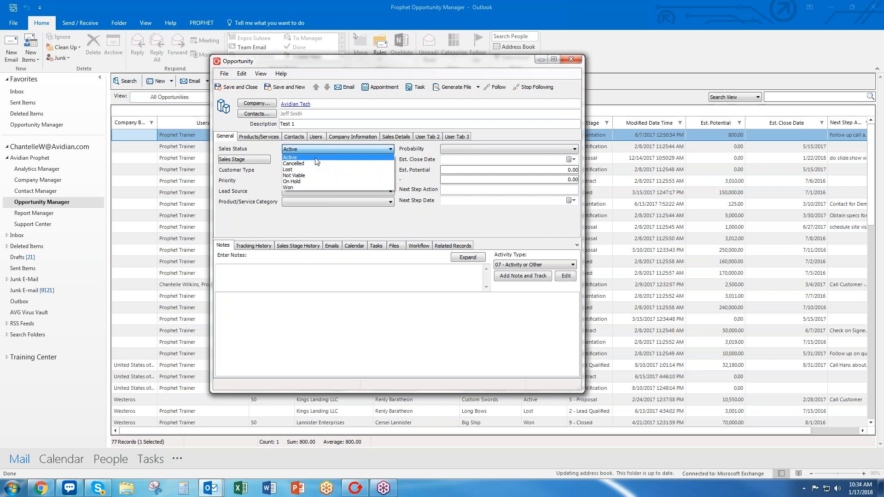
left_click(401, 137)
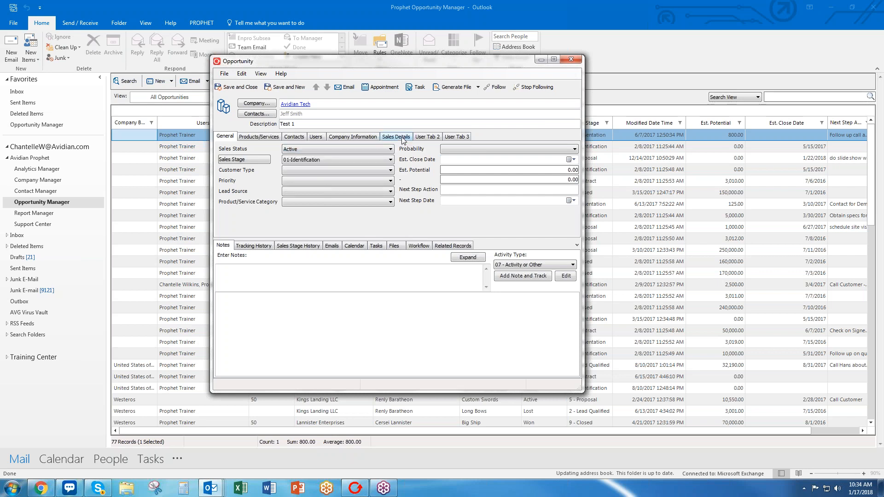
left_click(401, 137)
left_click(427, 139)
left_click(456, 137)
left_click(428, 137)
left_click(399, 137)
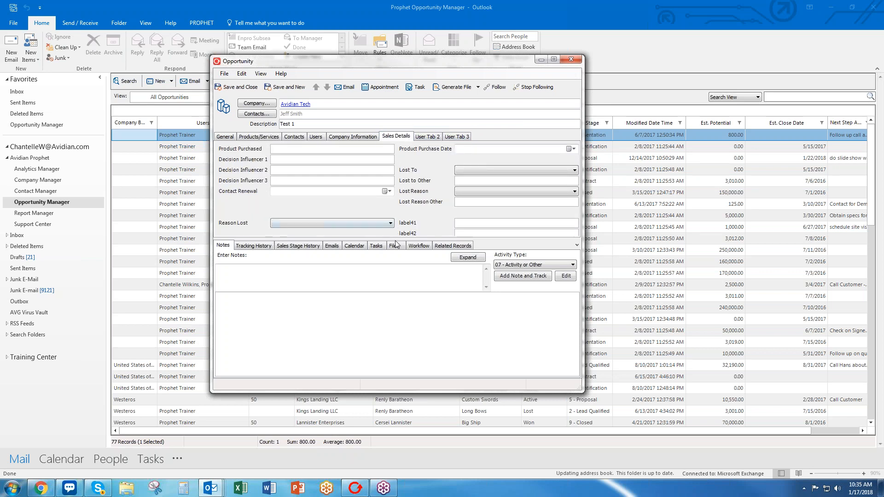
Enlarge the field area above Notes so all fields show, then recheck User Tab 3, Sales Details and User Tab 2.
left_click_drag(395, 240, 407, 299)
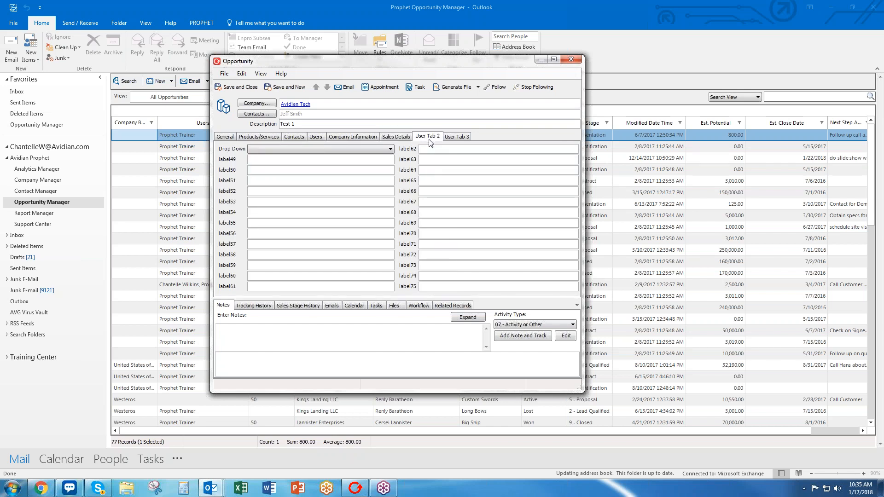
left_click(467, 137)
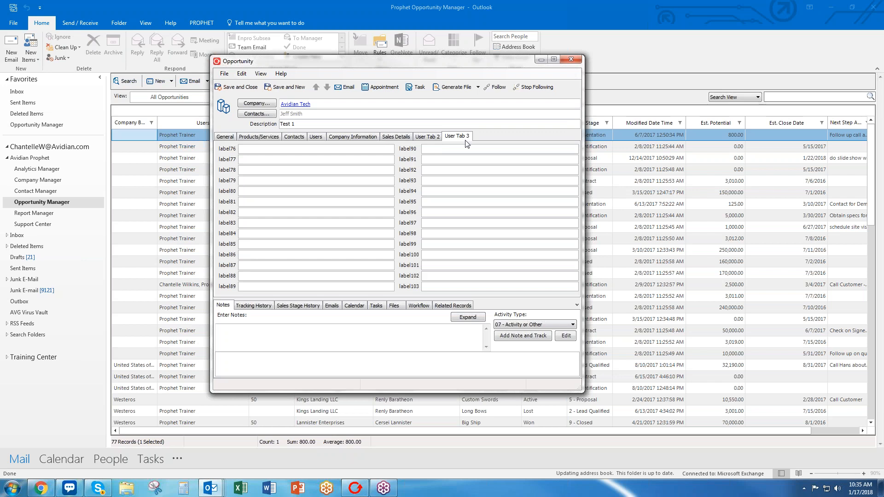
left_click(408, 137)
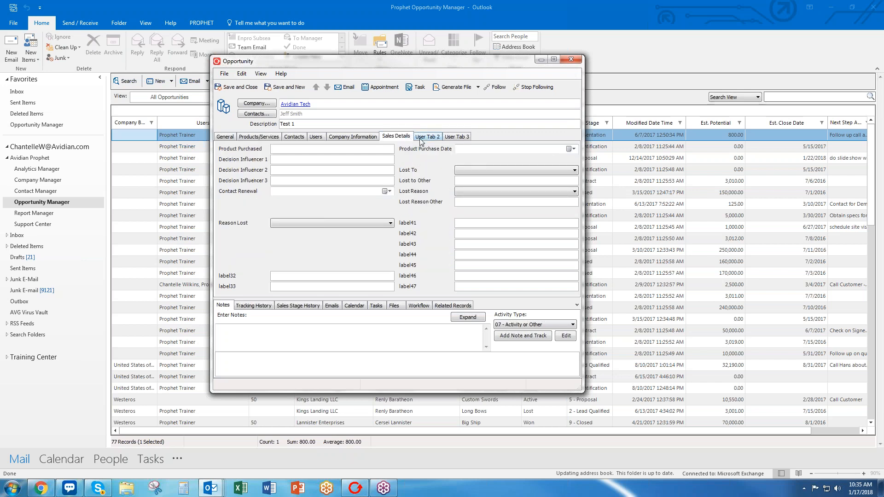
left_click(422, 138)
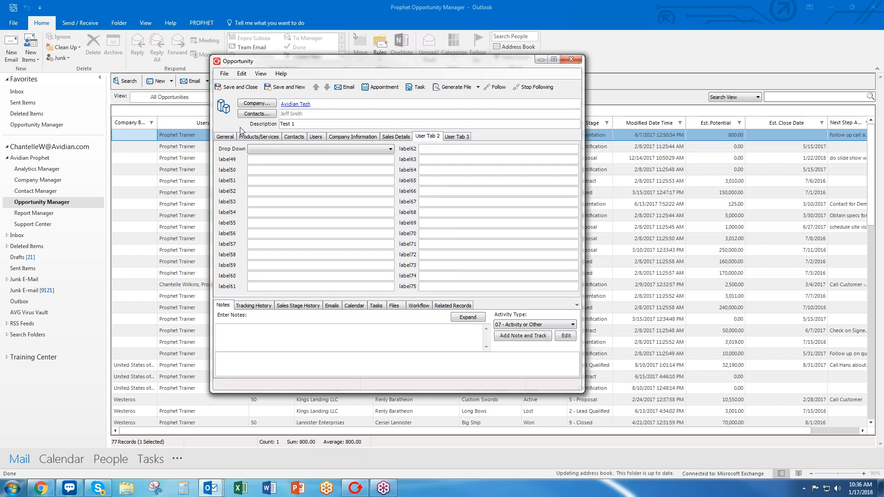
On the General page, shrink the field area and confirm Sales Status Active and Sales Stage 01-Identification.
left_click(226, 136)
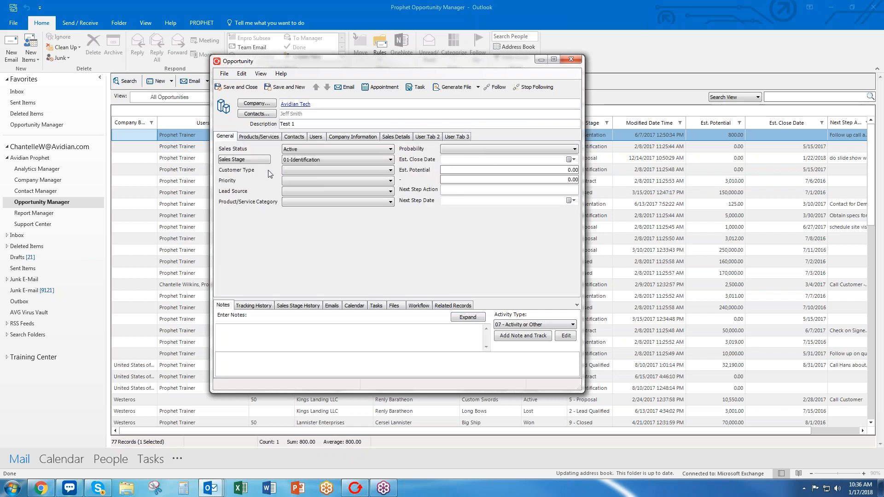
left_click_drag(362, 299, 362, 243)
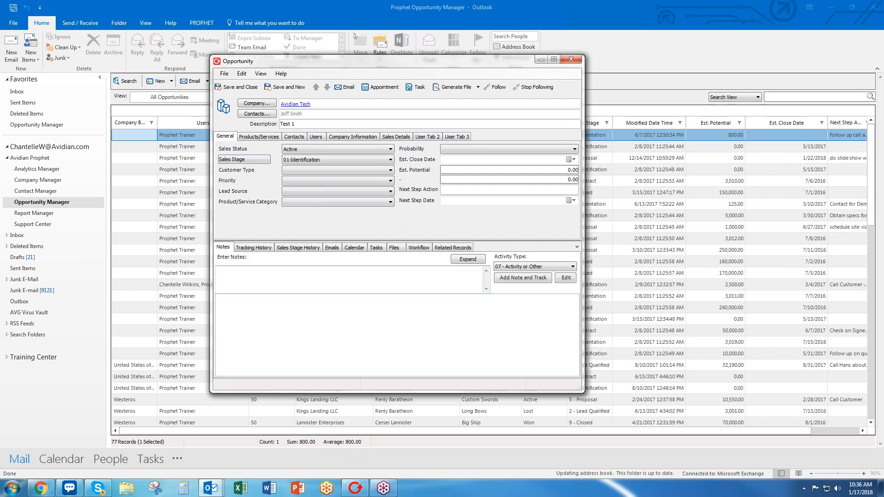
left_click(300, 150)
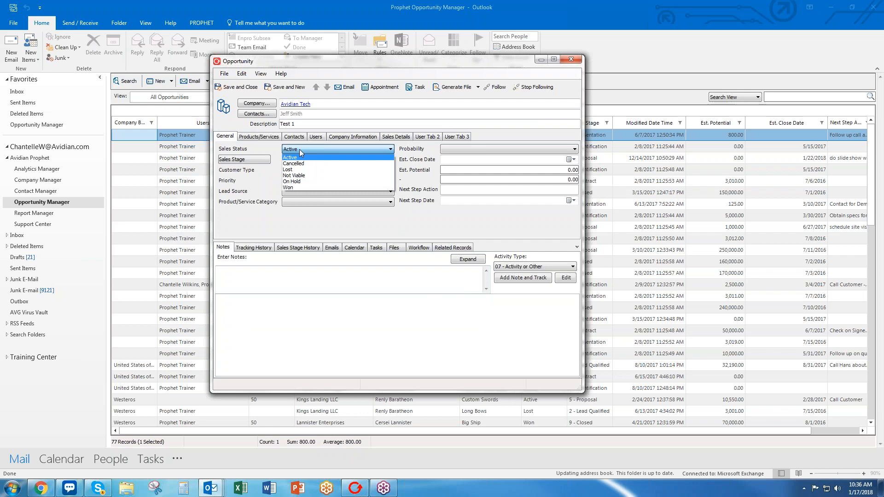
left_click(299, 150)
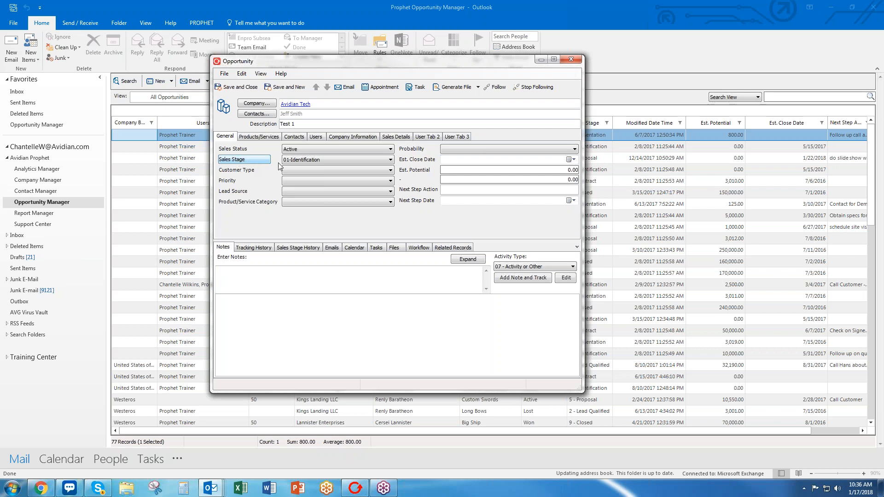
left_click(304, 160)
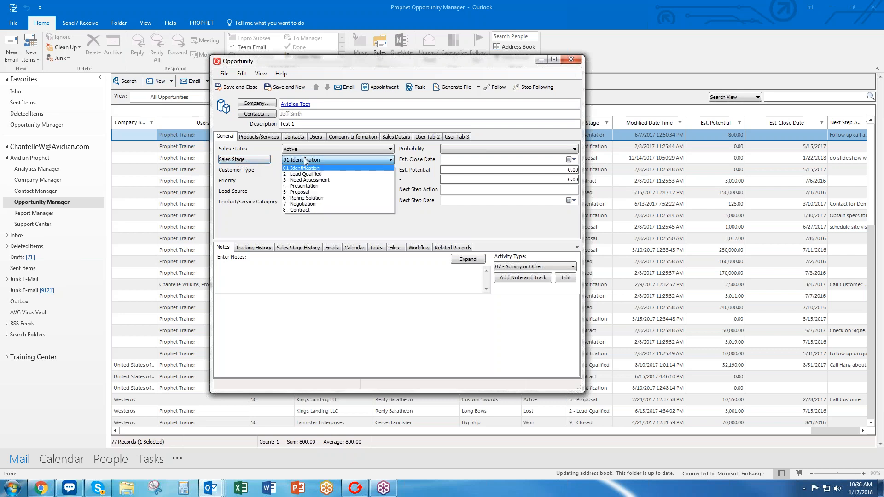
left_click(307, 213)
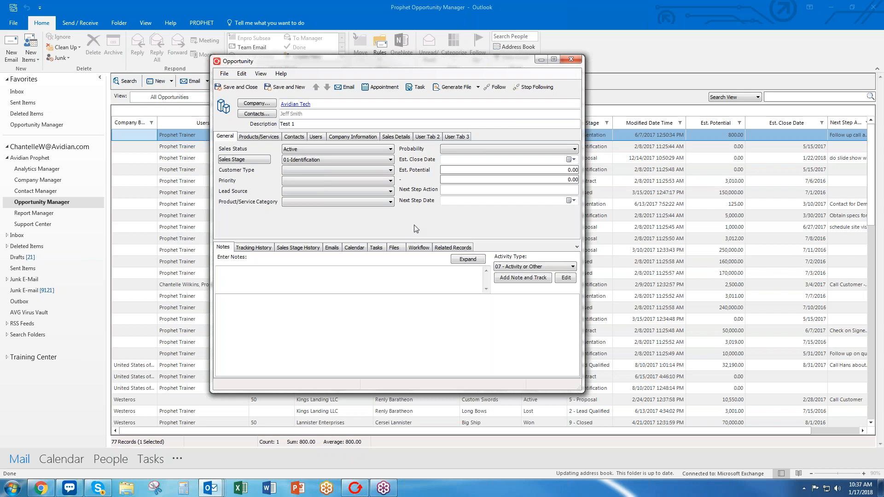
Set Next Step 'Need to call and schedule next meeting' due 1/19/2018 and create its Outlook task.
left_click(452, 191)
type("Need to call and schedule next meeting")
left_click(571, 201)
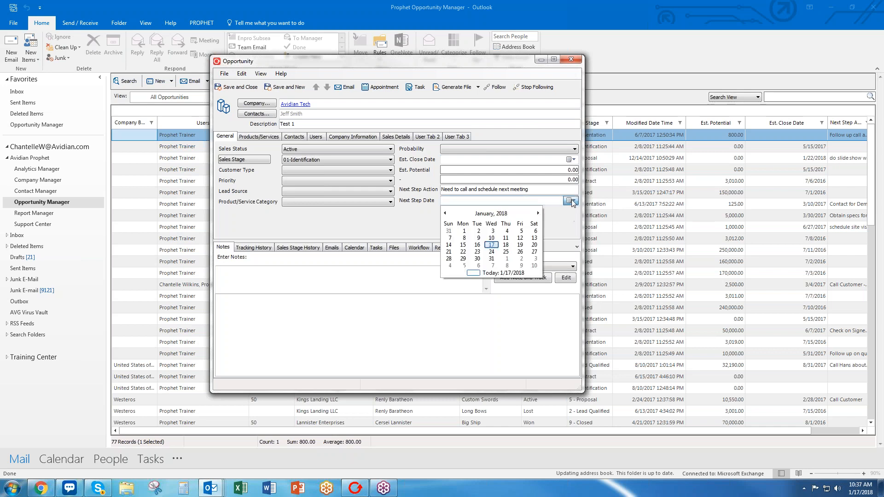
left_click(524, 247)
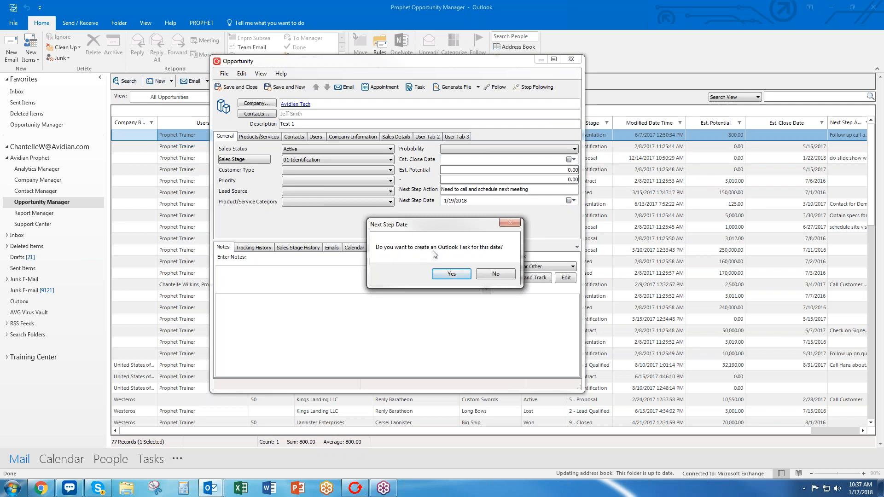
left_click(452, 274)
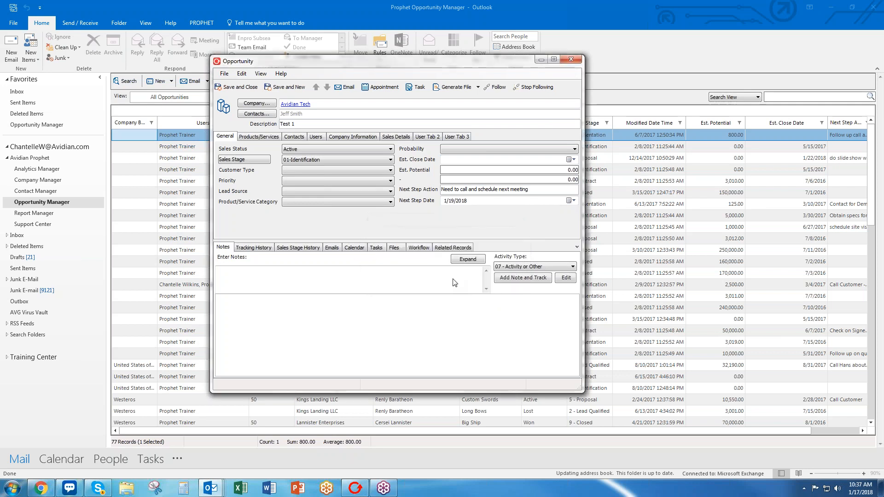
Resize and reposition the new task window, then close it and answer the save prompt.
left_click_drag(328, 19, 422, 118)
left_click_drag(110, 117, 311, 198)
left_click_drag(567, 204, 544, 238)
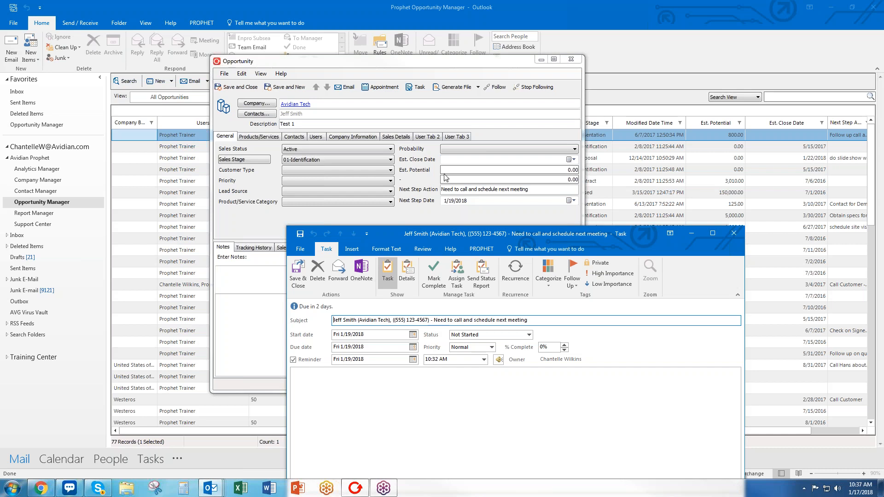
left_click_drag(530, 236, 499, 163)
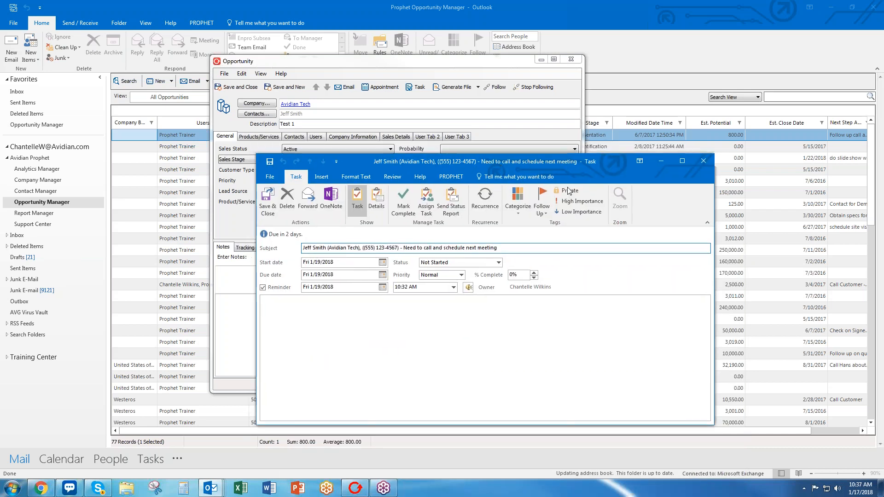
left_click(702, 162)
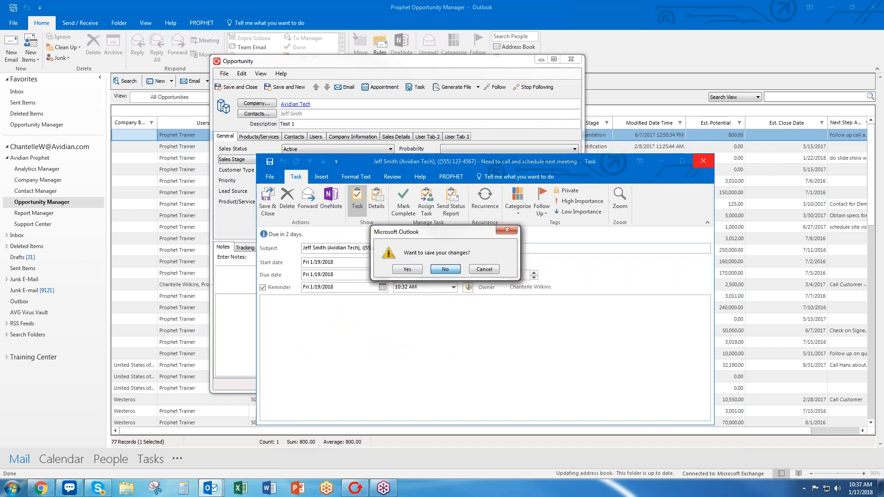
left_click(445, 273)
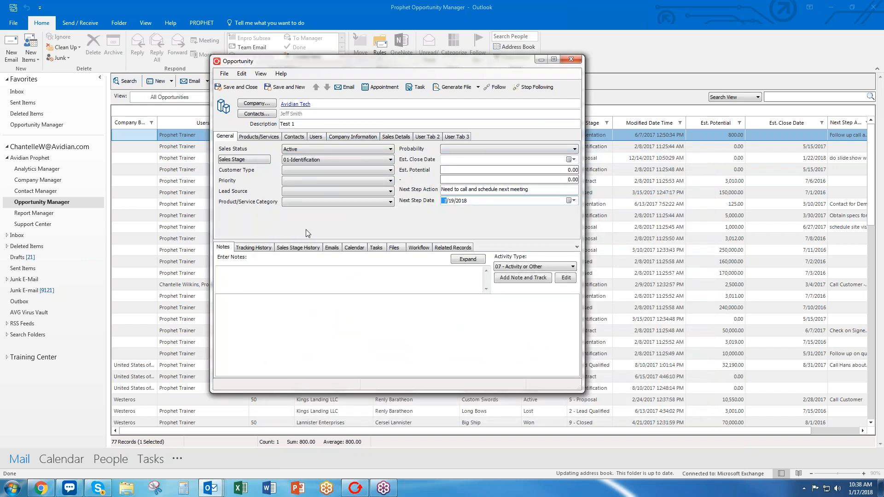
Bring the admin browser onscreen and show the Sales 2017 opportunity template's fields.
left_click_drag(0, 138, 492, 81)
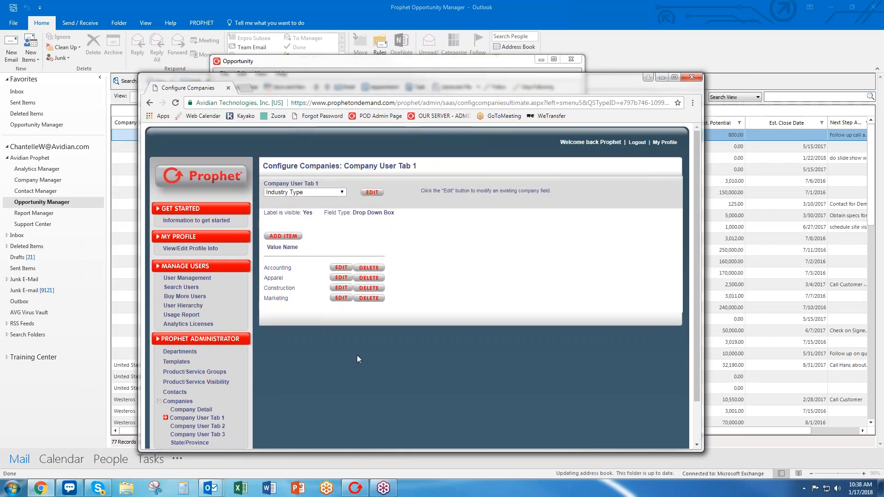
scroll(304, 357, "down", 1)
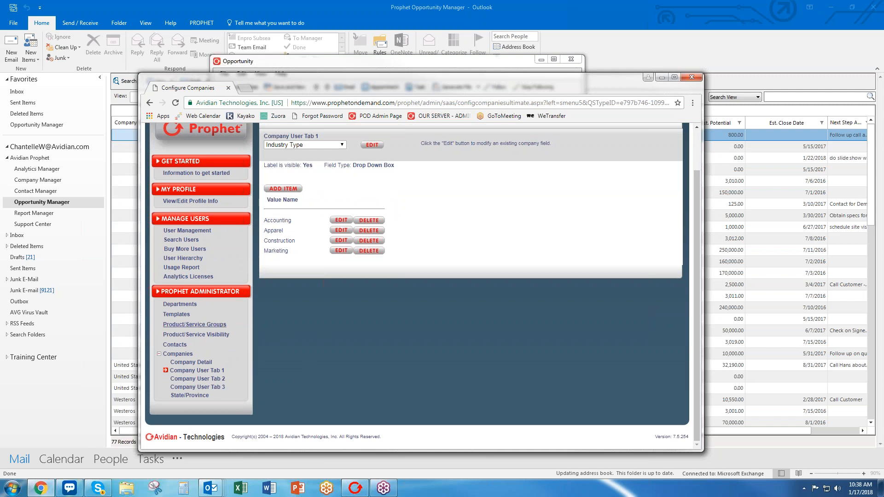
left_click(178, 315)
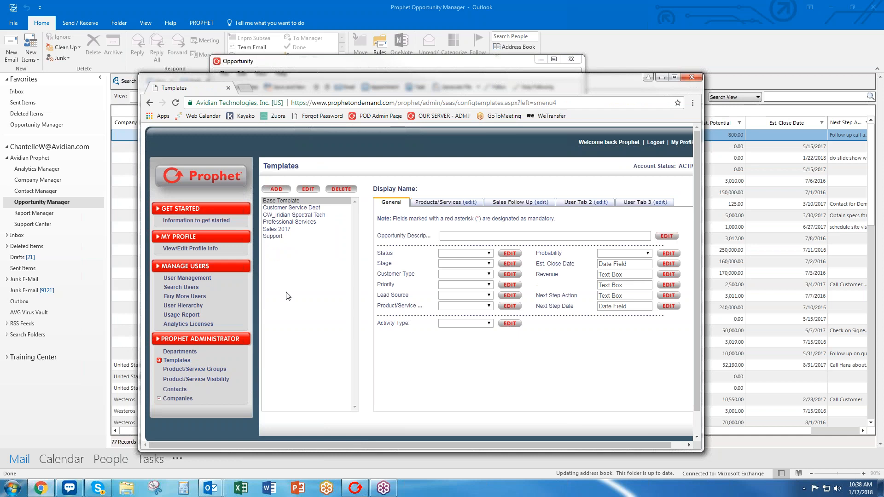
left_click(268, 231)
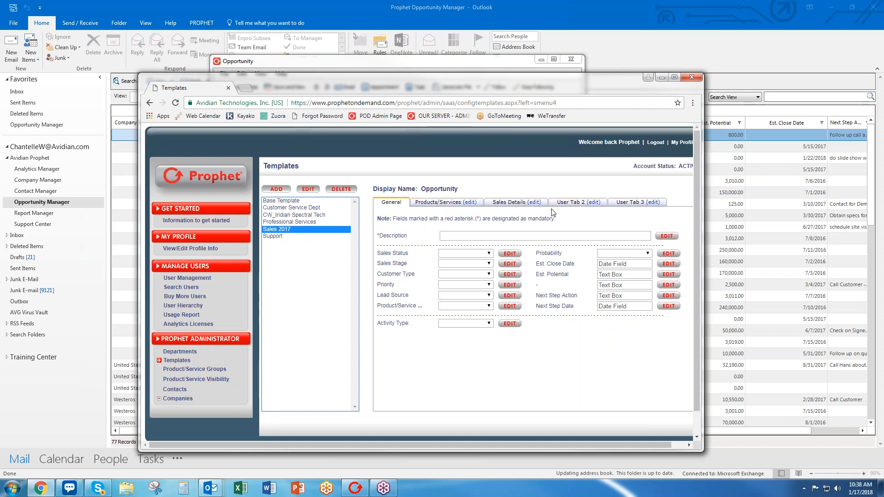
Arrange the opportunity form at the top of the screen with the admin page below it.
left_click(505, 72)
left_click_drag(512, 56, 550, 22)
left_click_drag(646, 92, 631, 217)
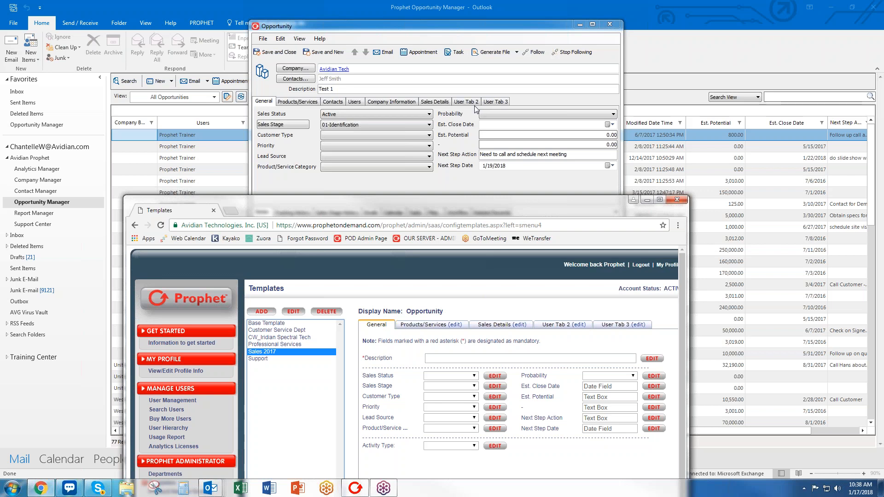
left_click_drag(468, 208, 467, 76)
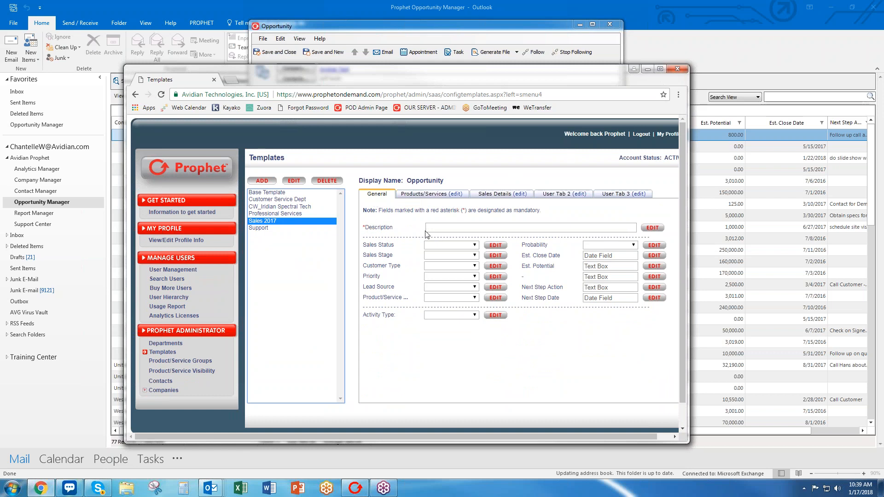
Rename the Description field to 'Opportunity Description', then show the Sales Status choices.
left_click(649, 229)
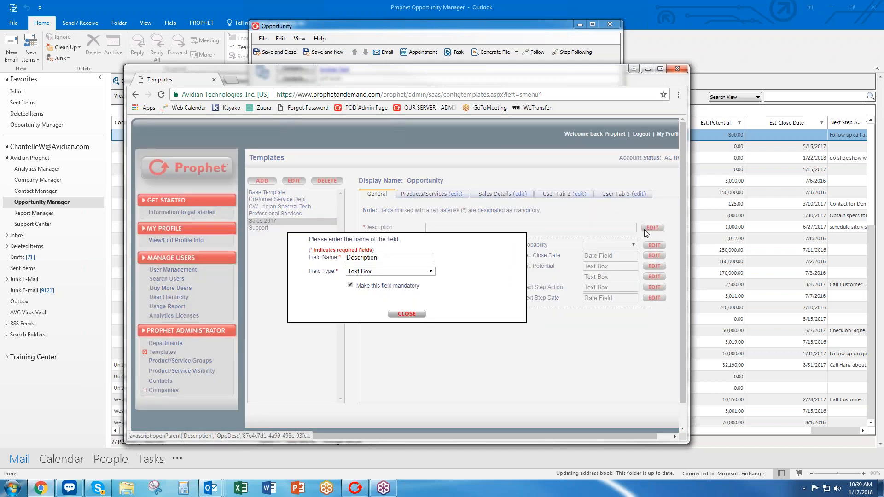
left_click(356, 261)
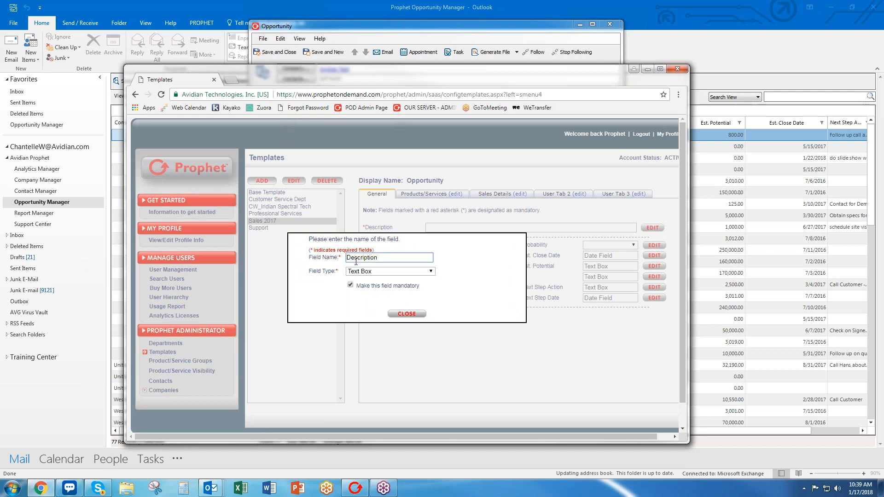
type("Opportunity")
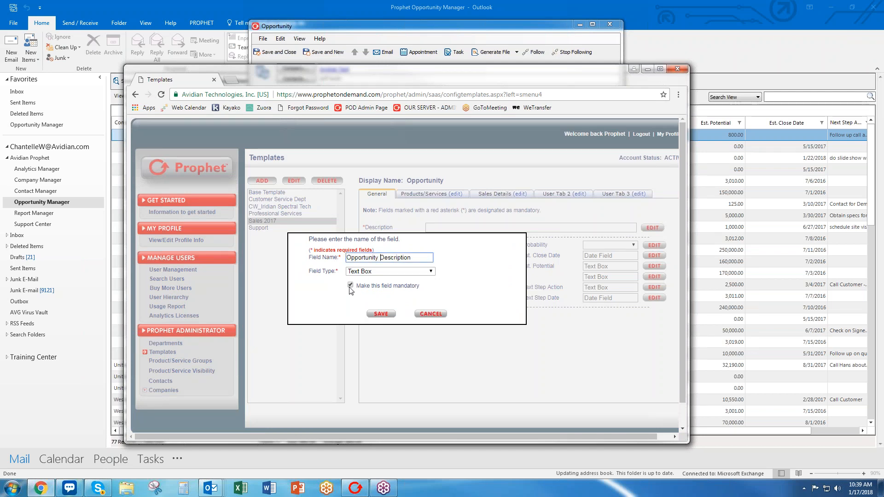
left_click(374, 315)
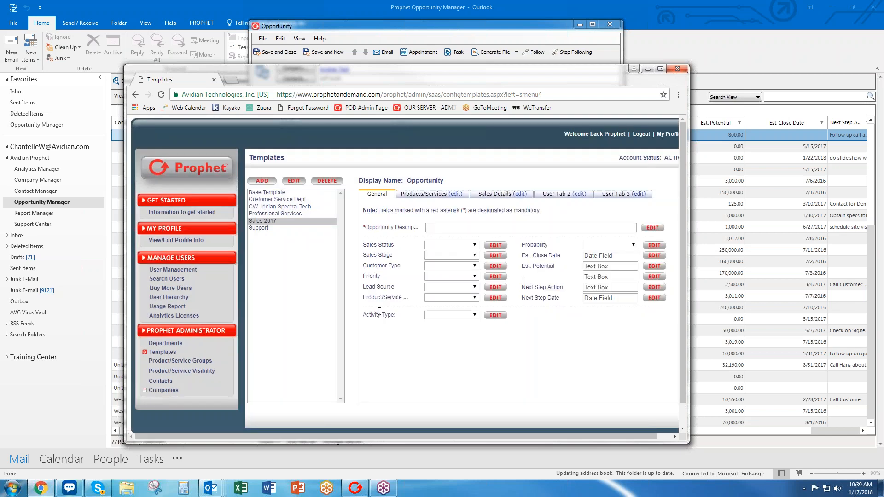
left_click(461, 246)
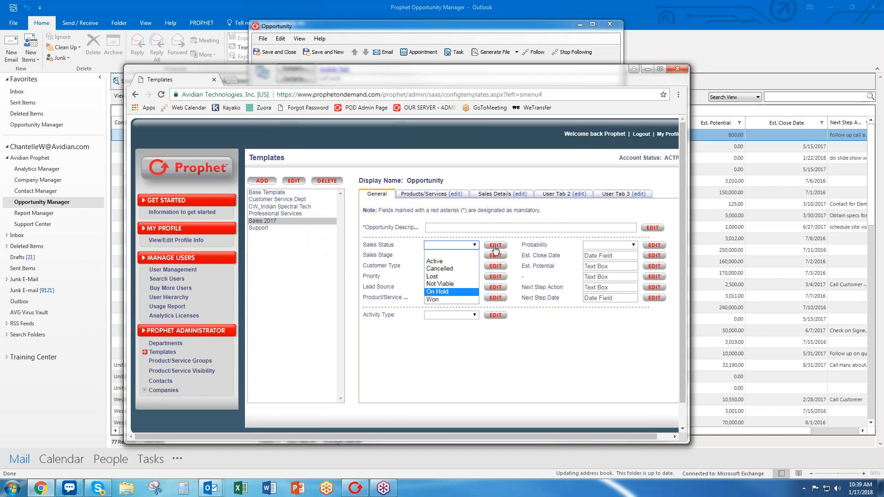
Rename Sales Status to 'Status' and make it mandatory, leaving the Active value unchanged.
left_click(496, 246)
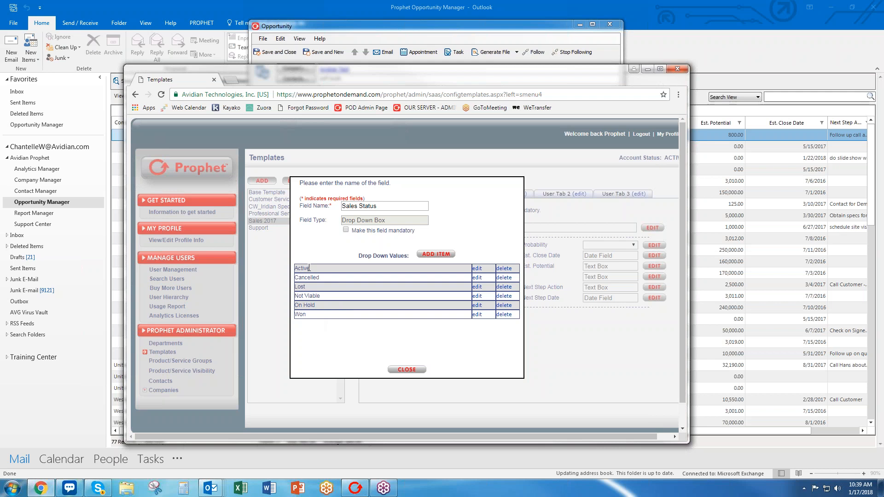
left_click(477, 269)
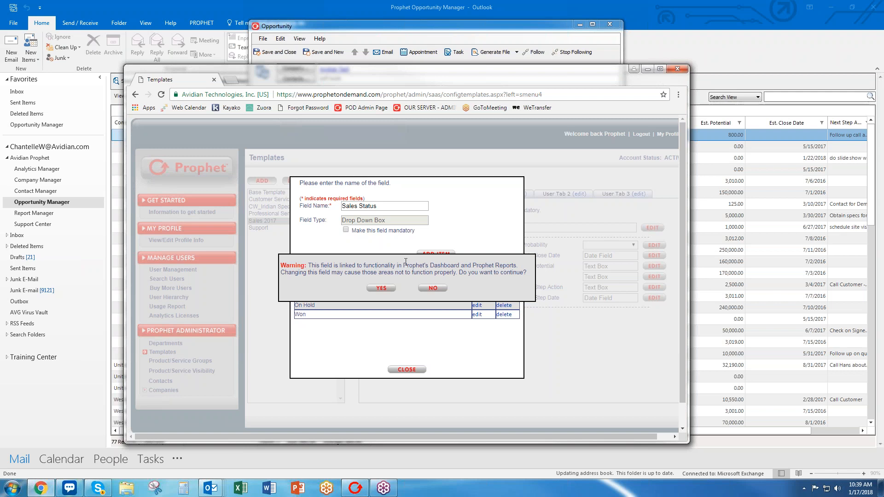
left_click(427, 288)
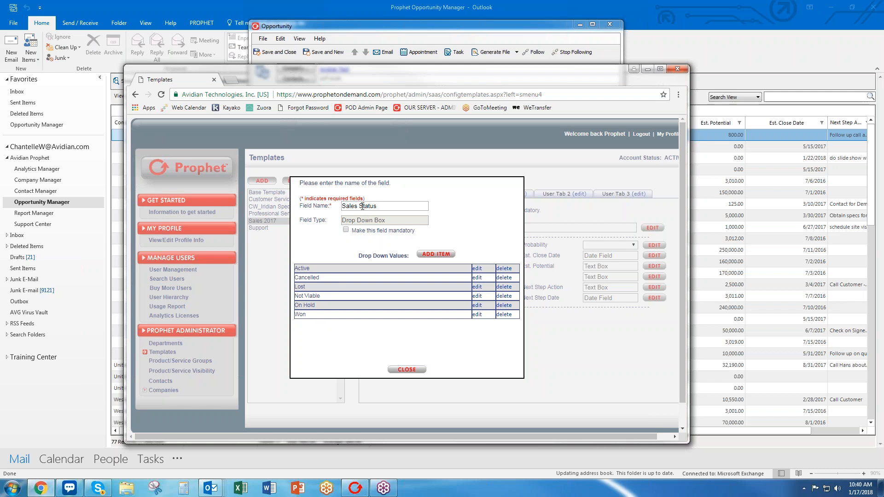
left_click_drag(361, 206, 335, 216)
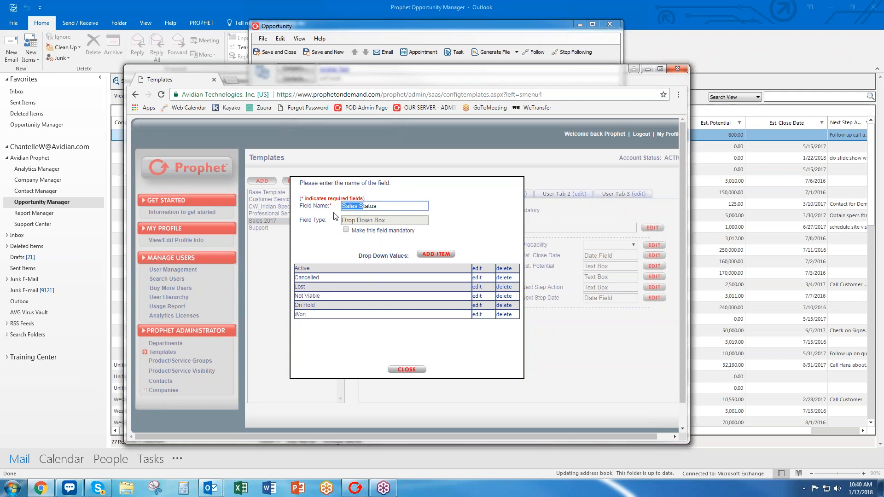
type("S")
left_click(346, 229)
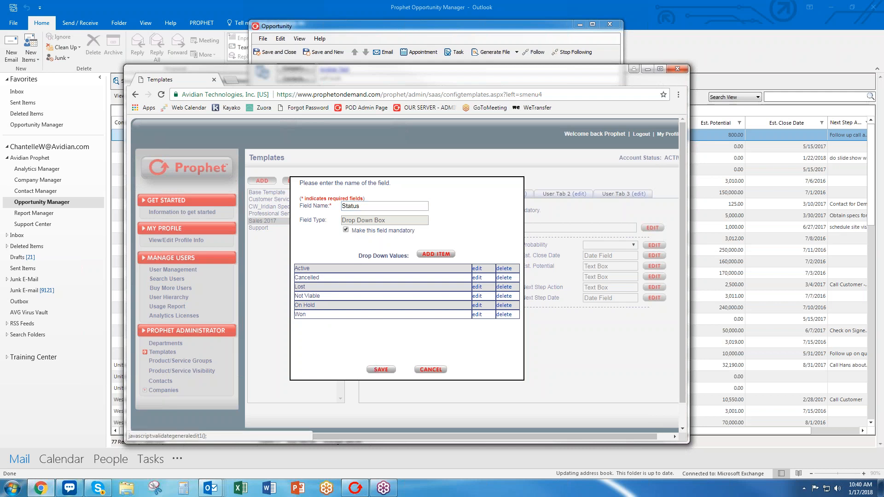
left_click(381, 370)
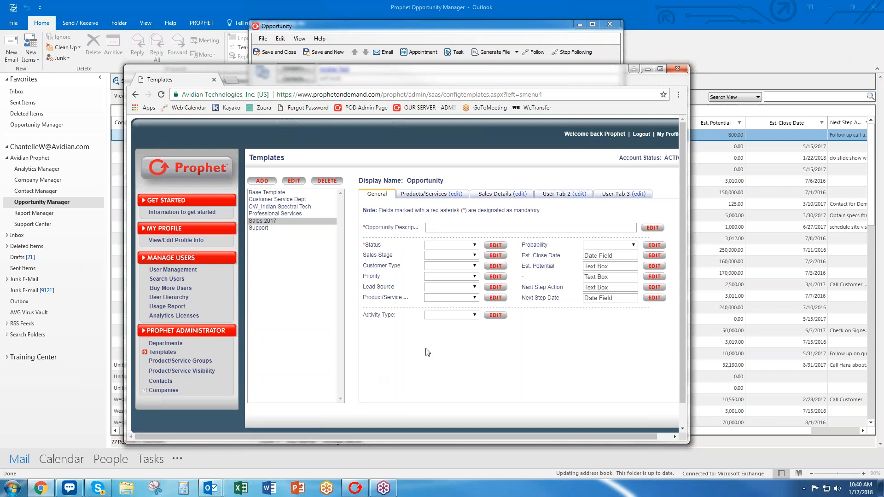
Check the Status and Sales Stage choices, then open the Sales Stage field's settings.
left_click(457, 256)
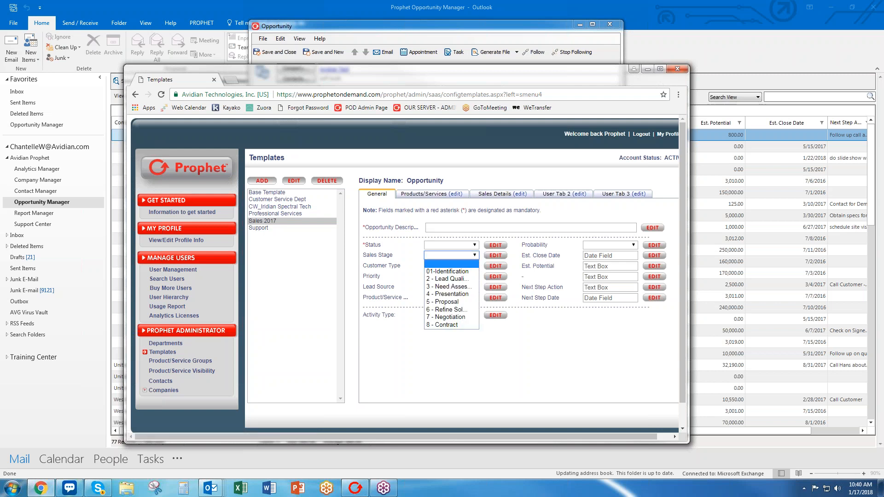
left_click(456, 246)
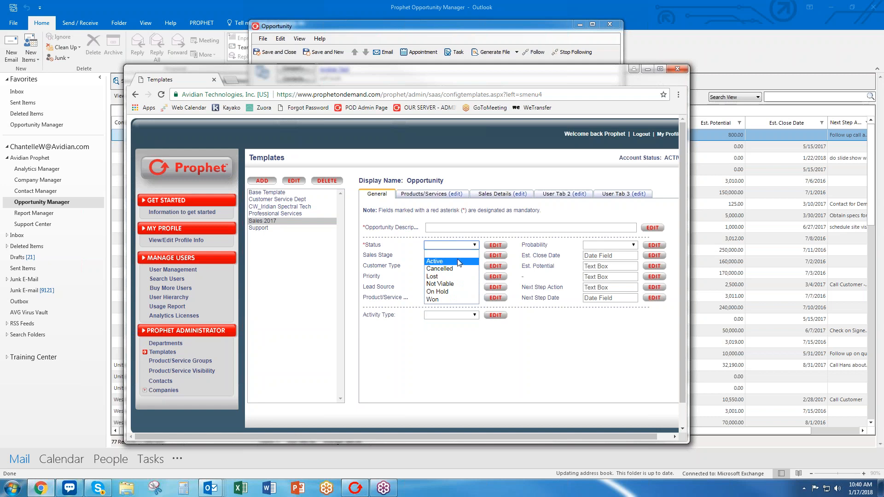
left_click(414, 264)
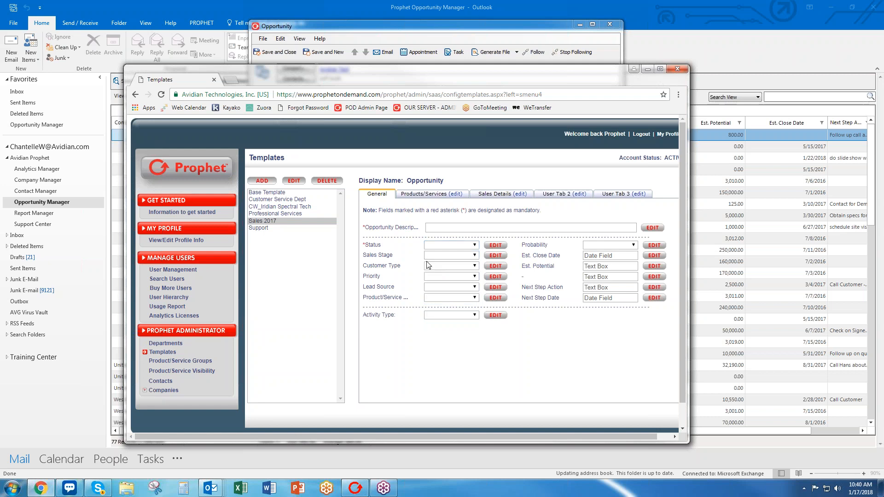
left_click(459, 256)
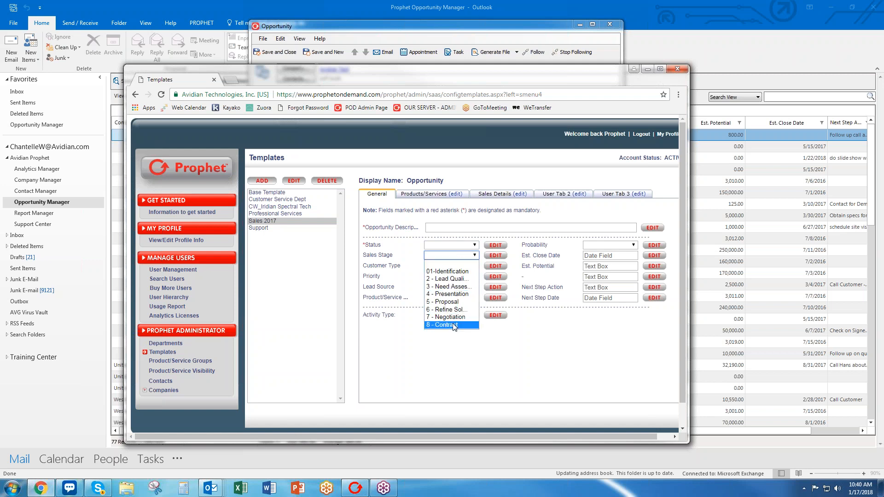
left_click(498, 256)
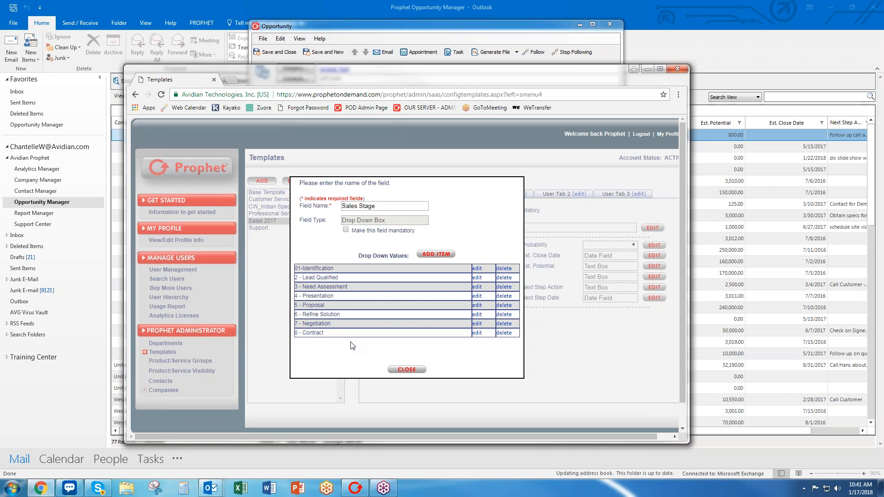
Rename the first stage value to '01- Lead Identified'.
left_click(477, 268)
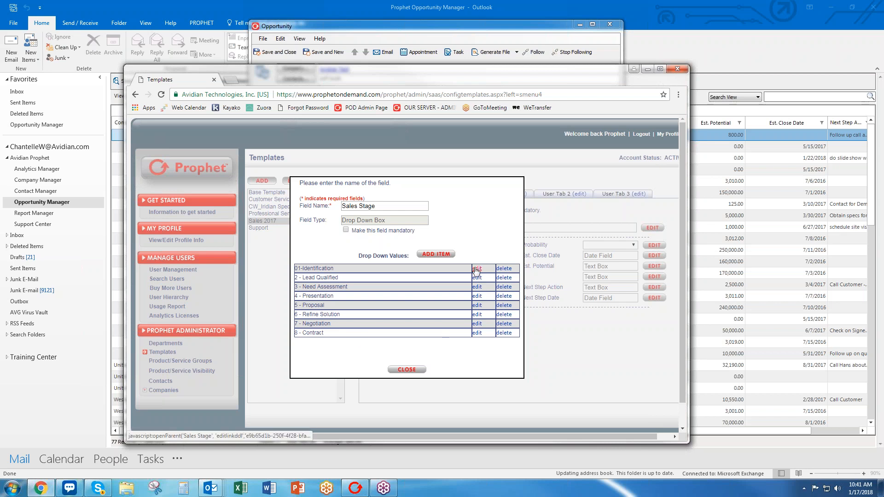
left_click_drag(380, 271, 351, 273)
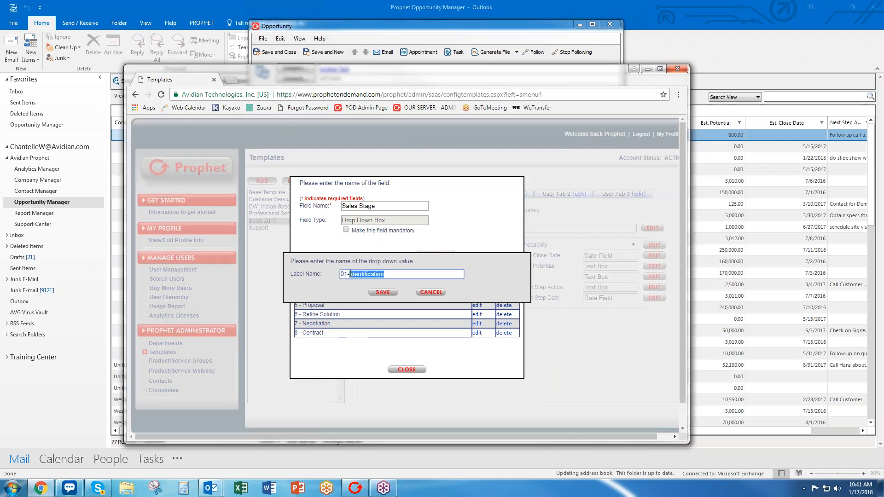
type("Lead Identified")
left_click(382, 293)
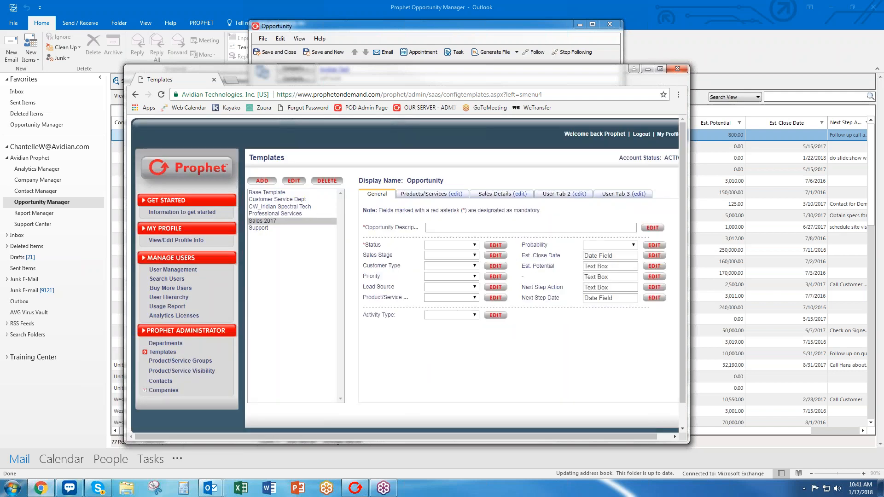
Rename the second stage value to '02 - Lead Follow-Up'.
left_click(498, 258)
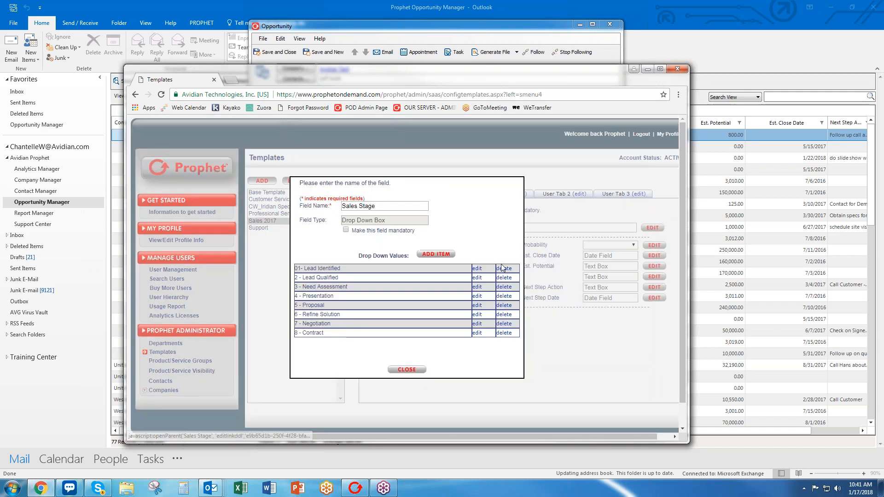
left_click(477, 278)
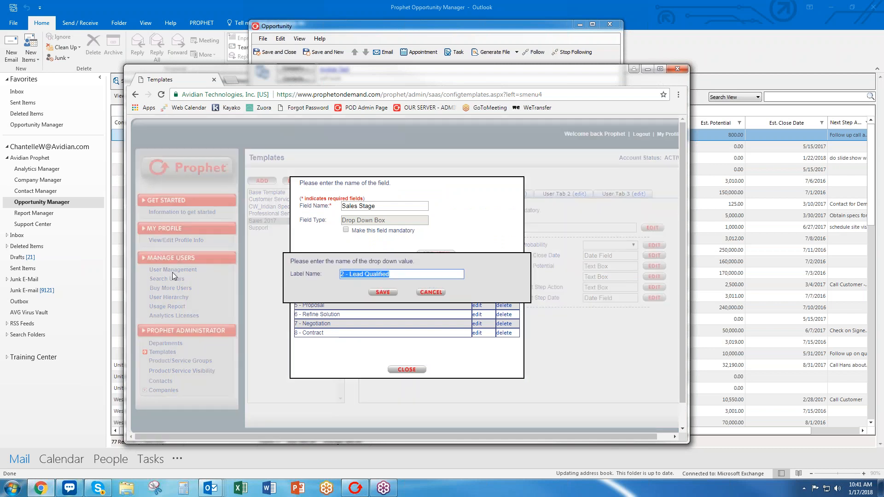
type("02 - Lead Follow-Up")
left_click(383, 293)
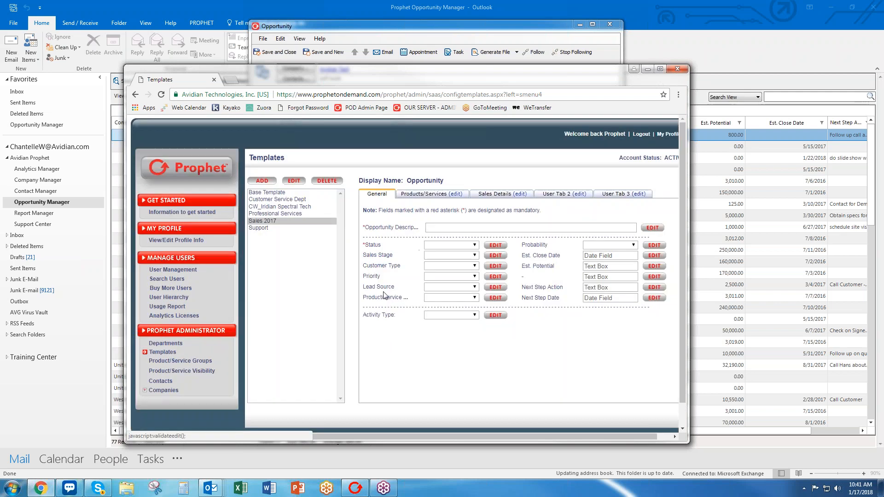
Rename the third stage value from '3 - Need Assessment' to '03 - Assessing Needs'.
left_click(497, 256)
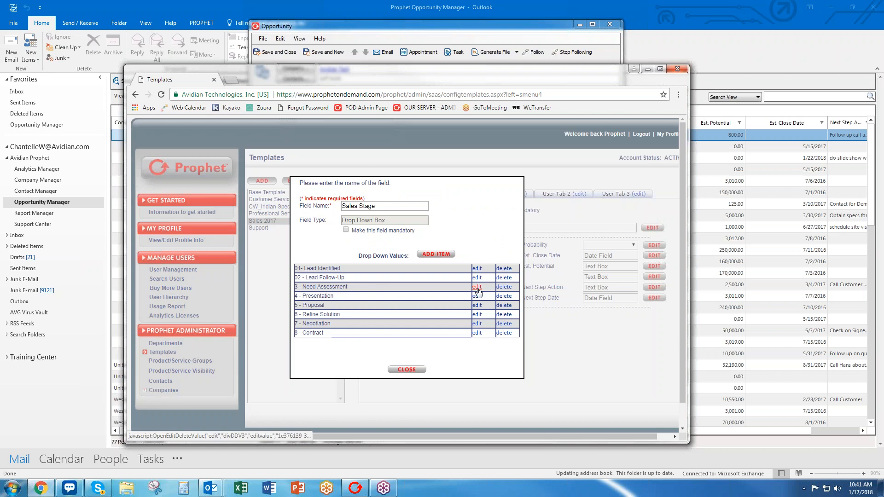
left_click(477, 287)
left_click(420, 275)
left_click_drag(420, 275, 340, 275)
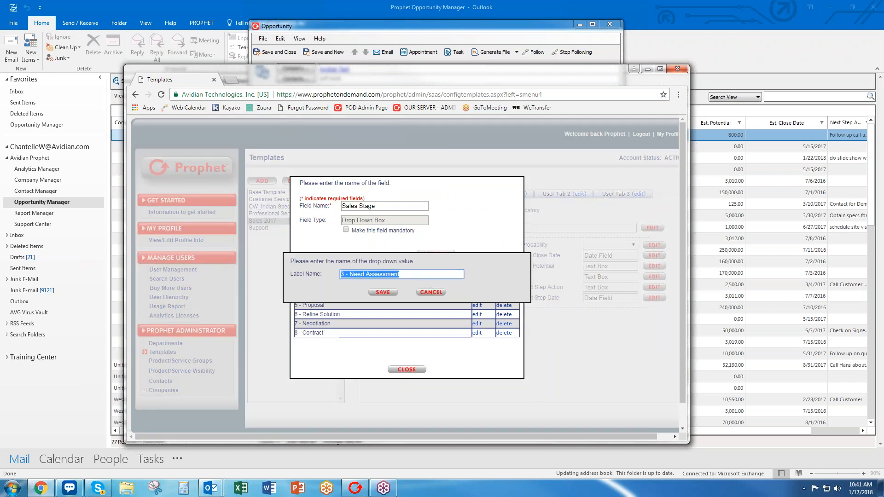
type("03 - Assessing Needs")
left_click(386, 294)
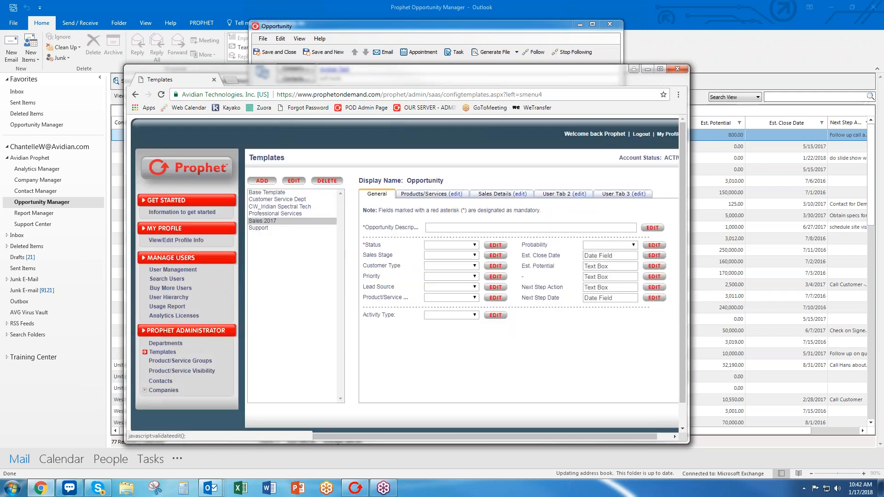
Fix the first stage label's spacing to read '01 - Lead Identified'.
left_click(497, 255)
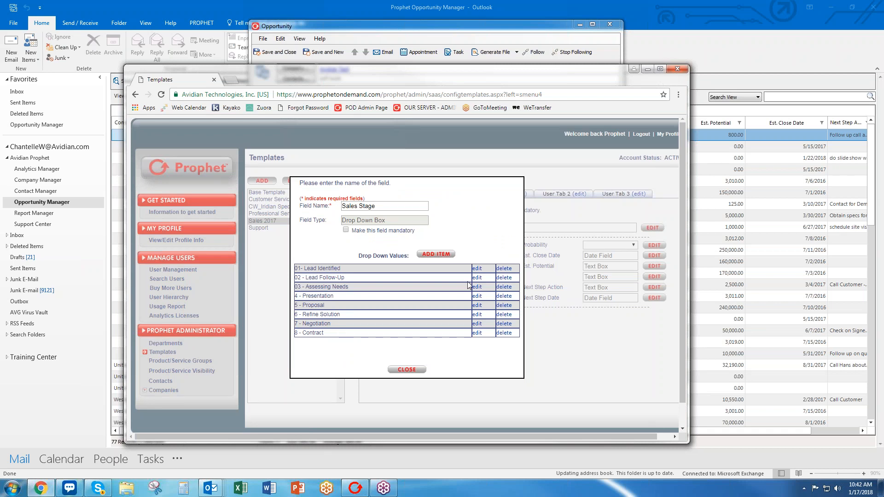
left_click(477, 268)
left_click(347, 275)
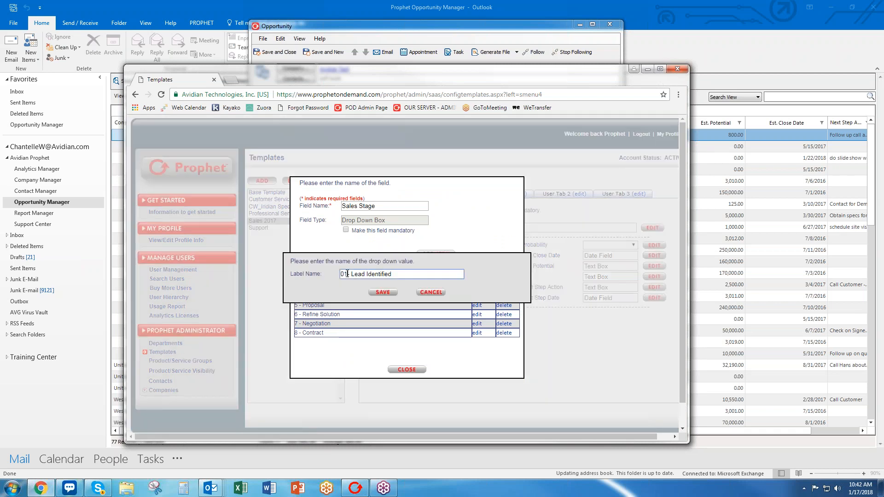
left_click(383, 293)
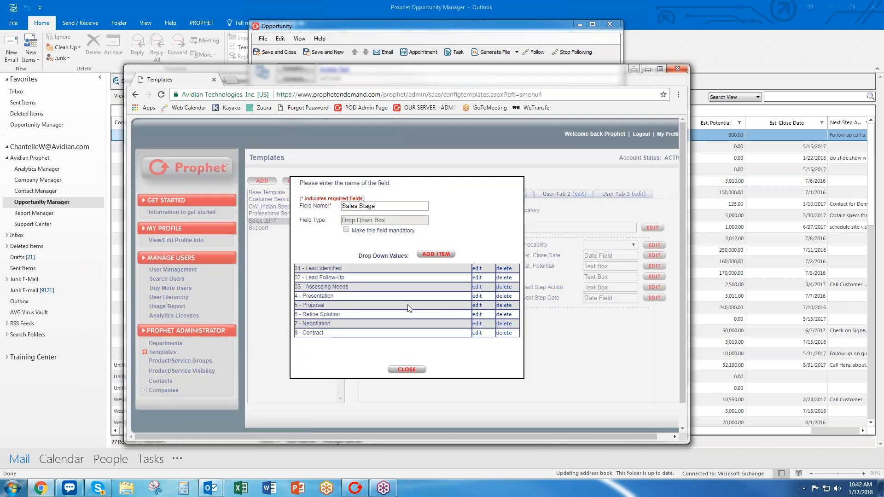
Rename the '4 - Presentation' stage value to '04 - On Site Visit'.
left_click(478, 296)
left_click_drag(384, 274, 221, 273)
type("04 - On Site Visit")
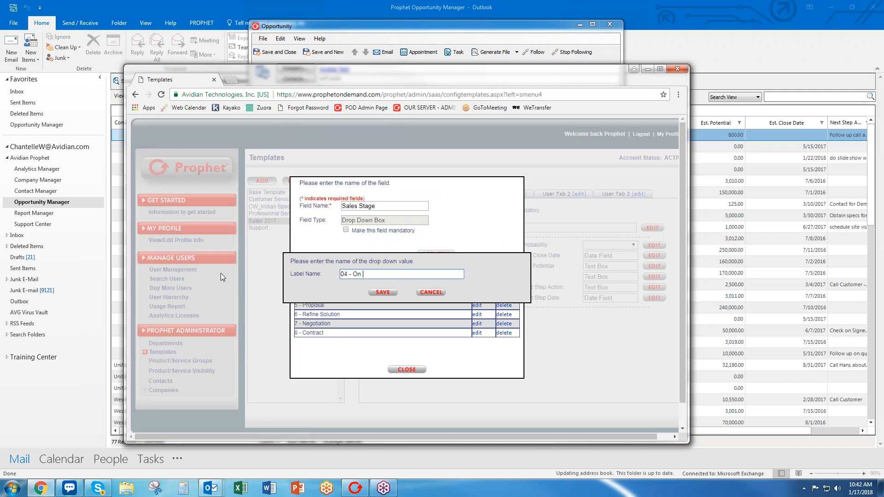
left_click(383, 292)
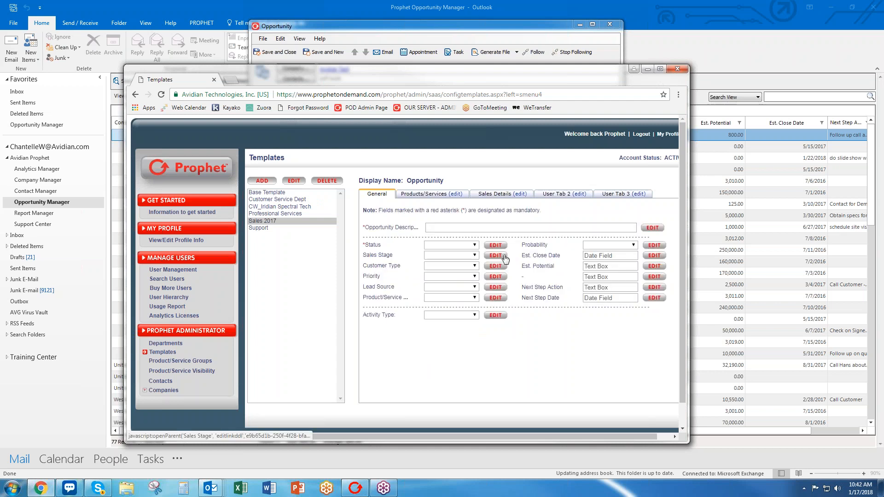
Rename the '5 - Proposal' stage value to '05 - Generating Quote'.
left_click(497, 256)
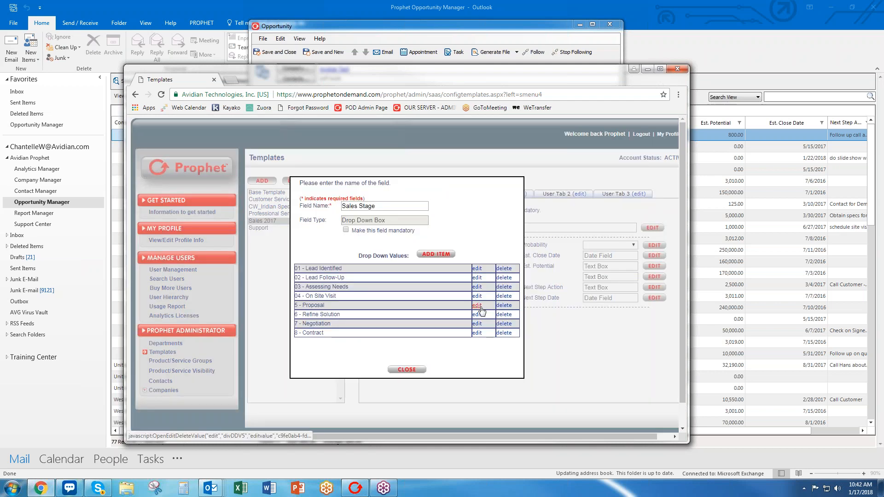
left_click(477, 306)
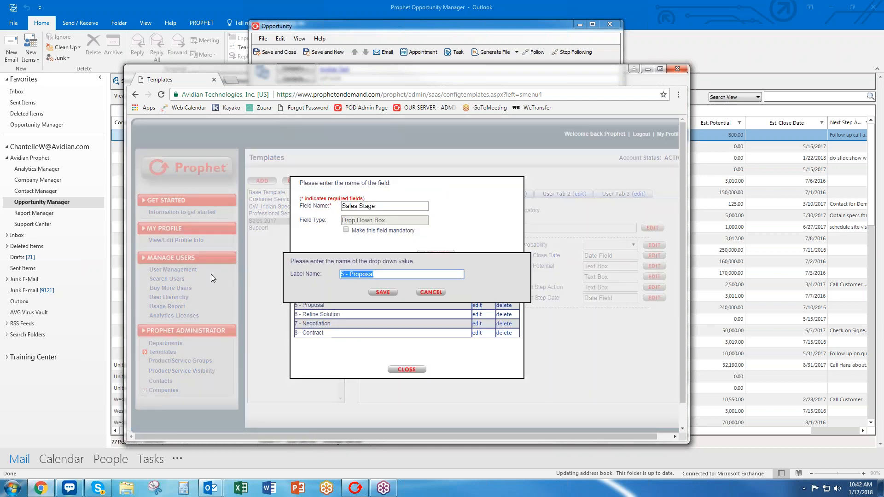
type("05 - Generating A")
key("BackSpace")
type("Quote")
left_click(383, 293)
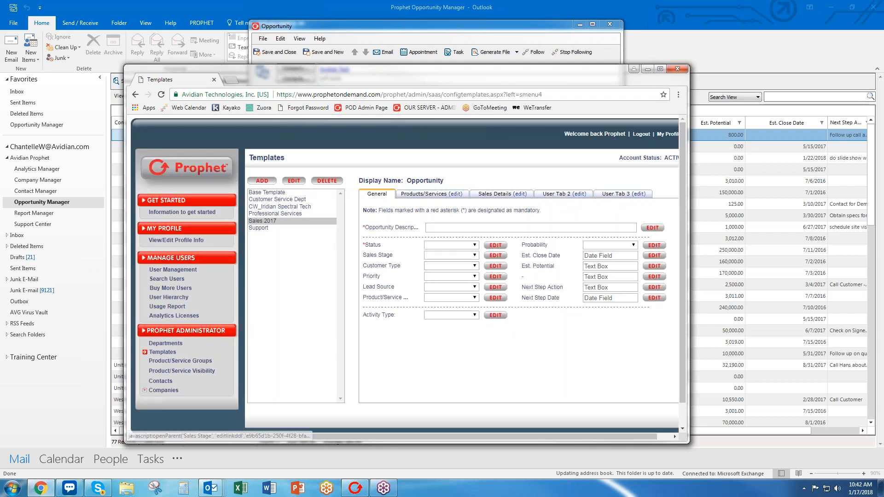
Rename the '6 - Refine Solution' stage value to '06 - Quote Sent'.
left_click(501, 268)
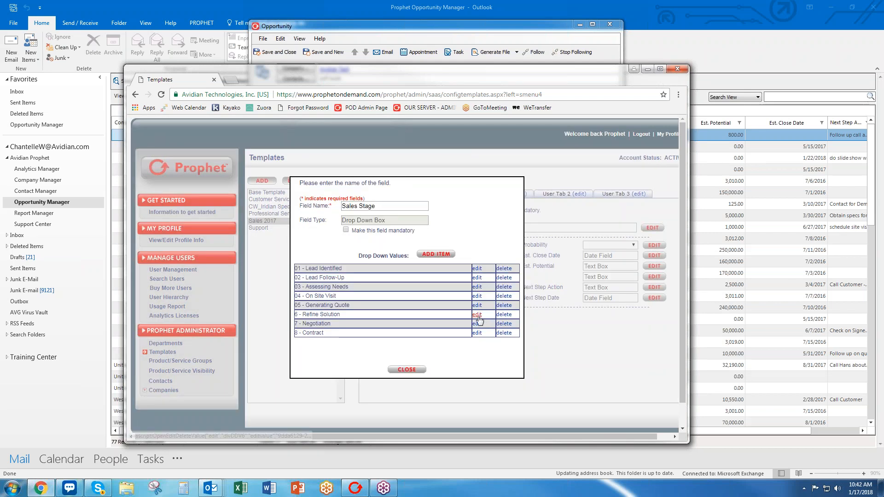
left_click(477, 314)
left_click_drag(392, 274, 348, 274)
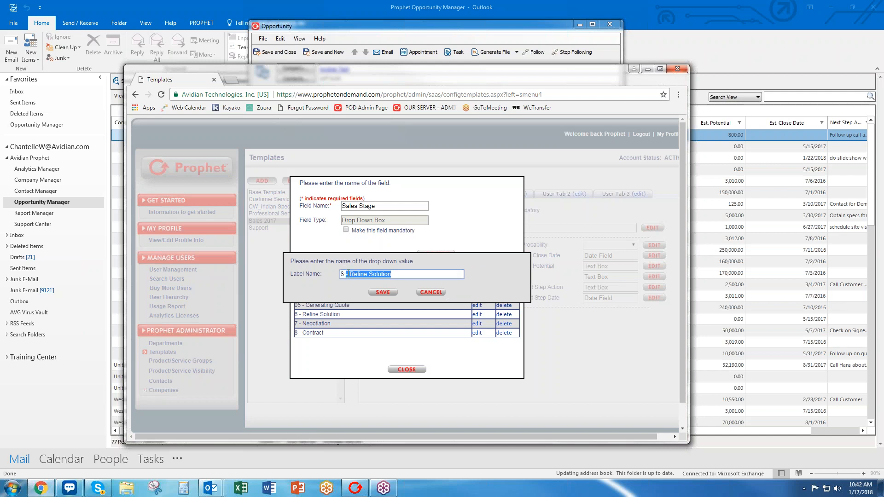
type("Quote")
key("BackSpace")
key("BackSpace")
key("BackSpace")
key("BackSpace")
key("BackSpace")
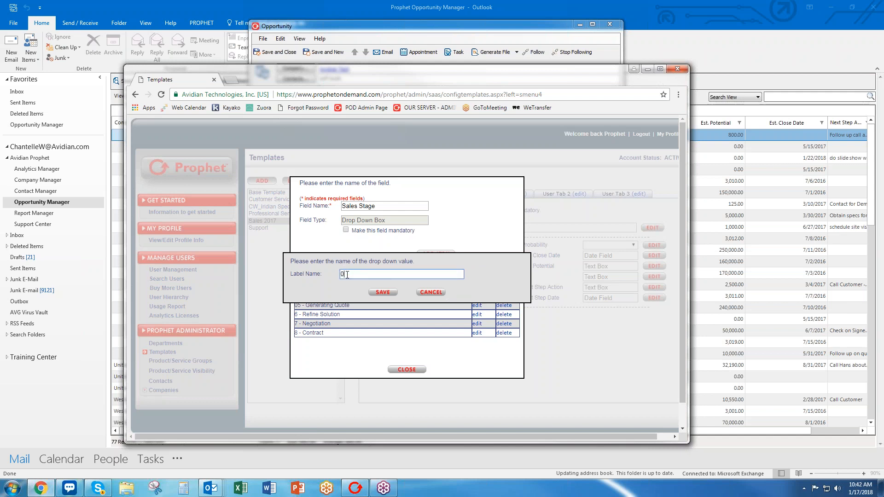
type("Quote Sent")
left_click(383, 292)
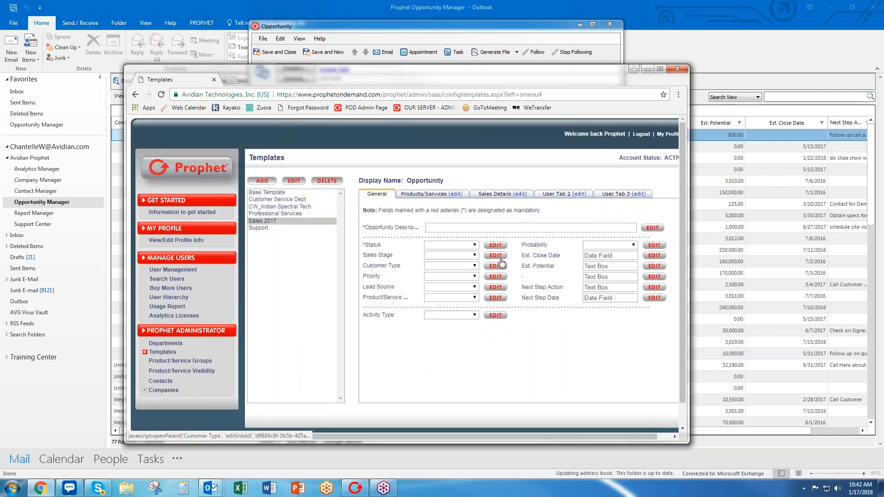
Rename the '7 - Negotiation' stage value to '07 - Negotiation/Quote Revisions'.
left_click(498, 256)
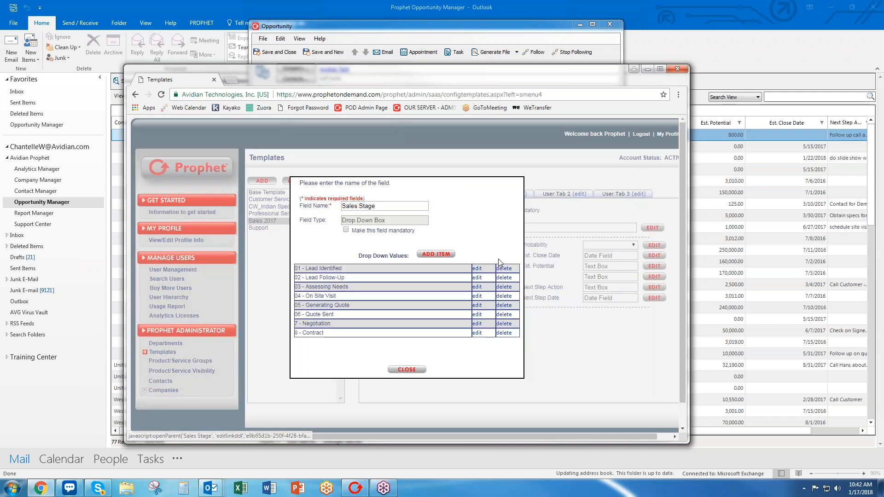
left_click(477, 324)
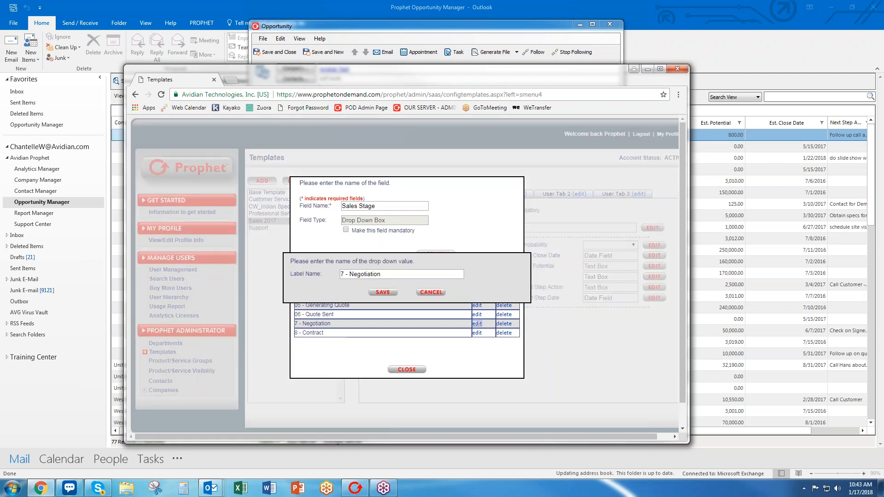
left_click(348, 276)
type("0")
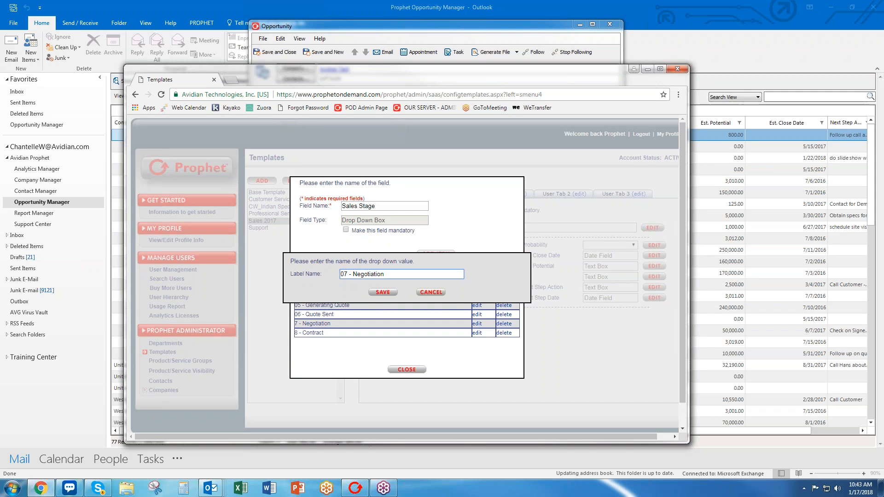
left_click(388, 293)
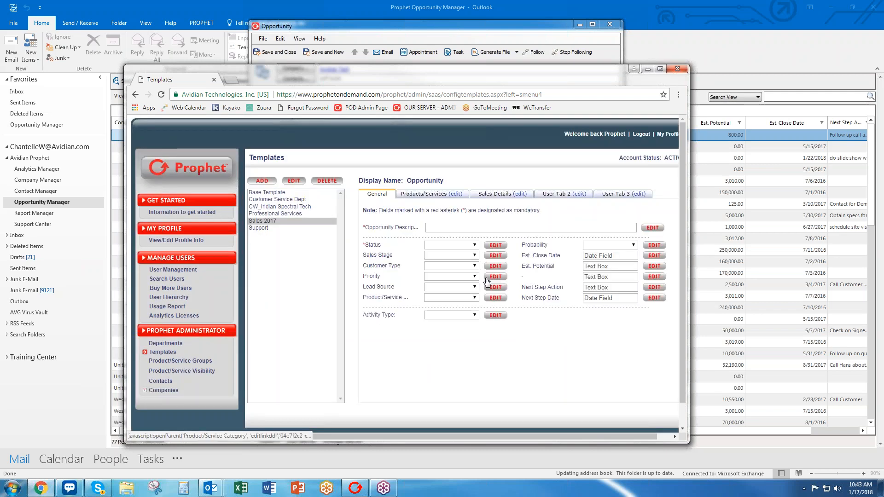
left_click(496, 255)
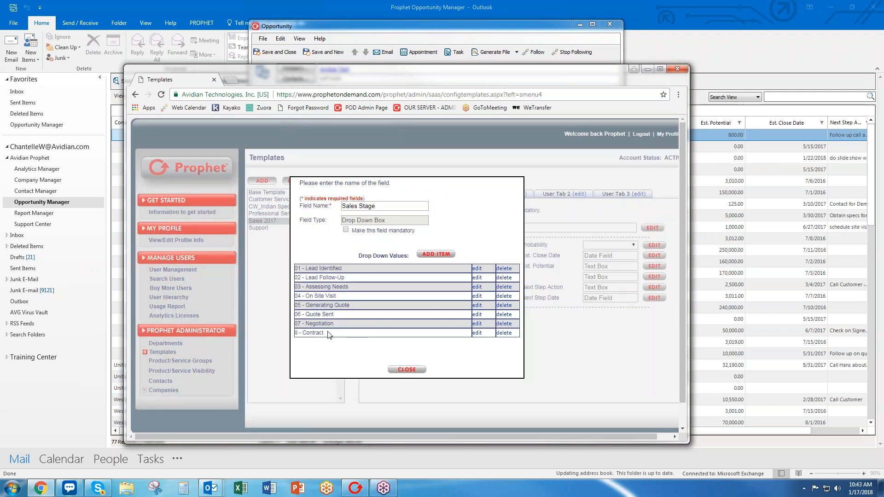
left_click(477, 324)
left_click(427, 273)
type("/Quote Revision")
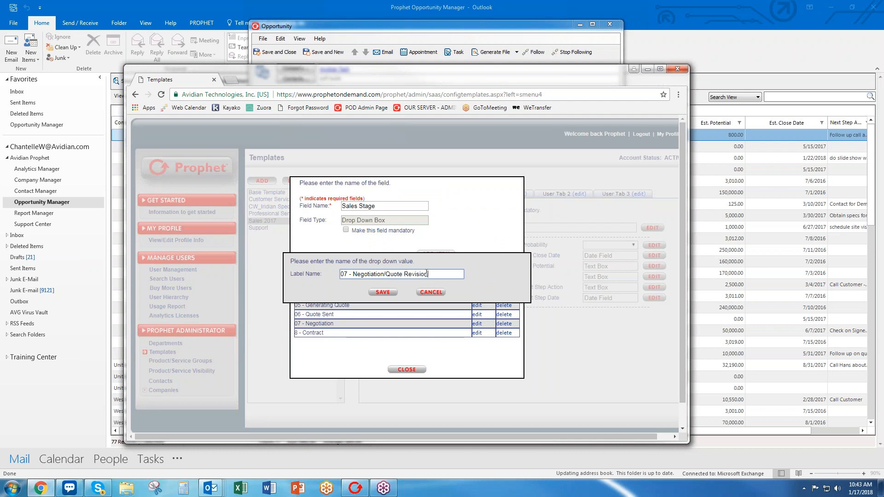
type("s")
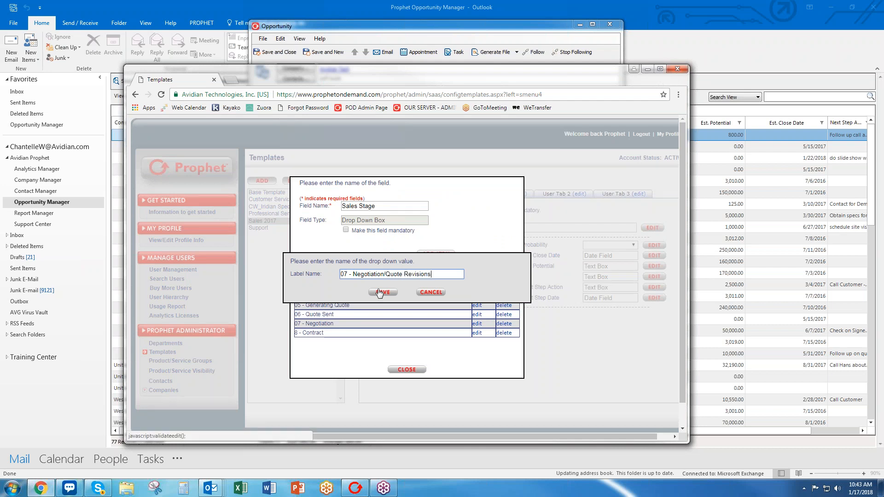
left_click(382, 293)
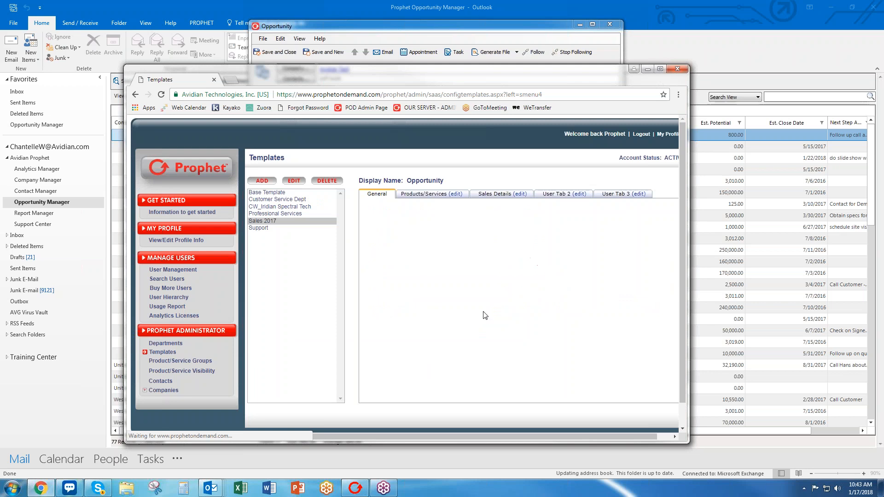
Rename the '8 - Contract' stage value to '08 - Quote Signed' and review the final list.
left_click(494, 256)
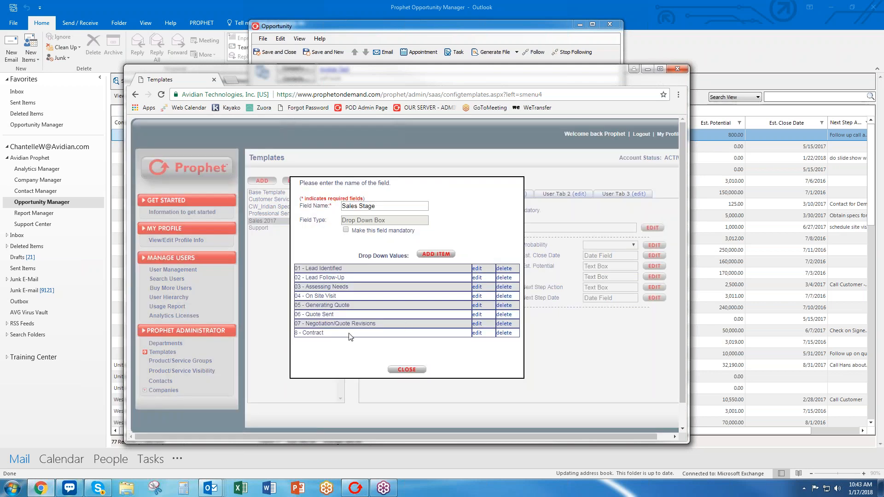
left_click(478, 333)
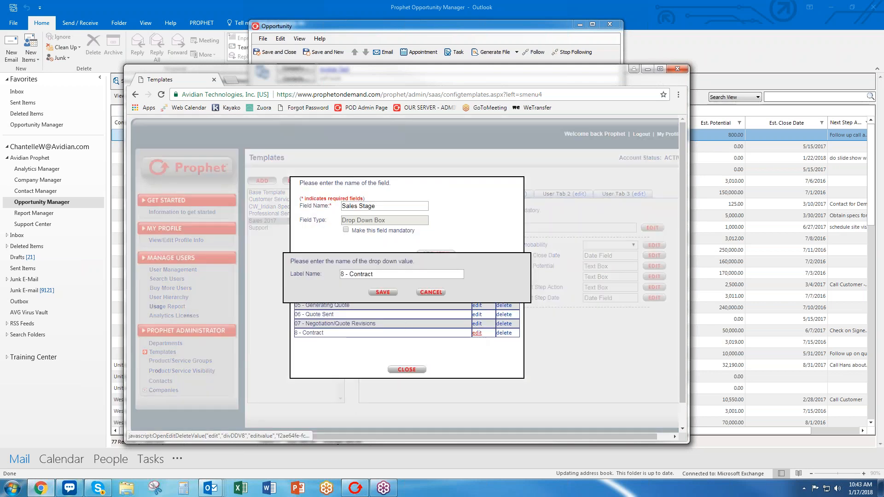
left_click_drag(376, 273, 255, 269)
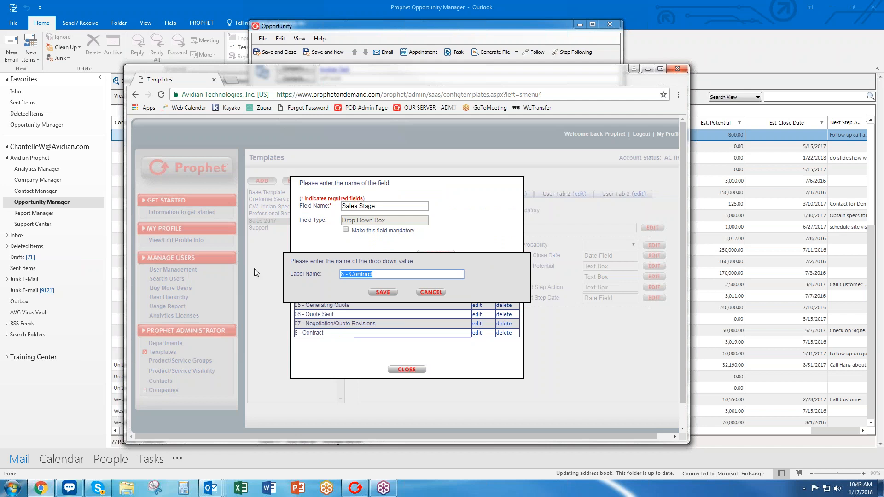
type("08 - PO Received")
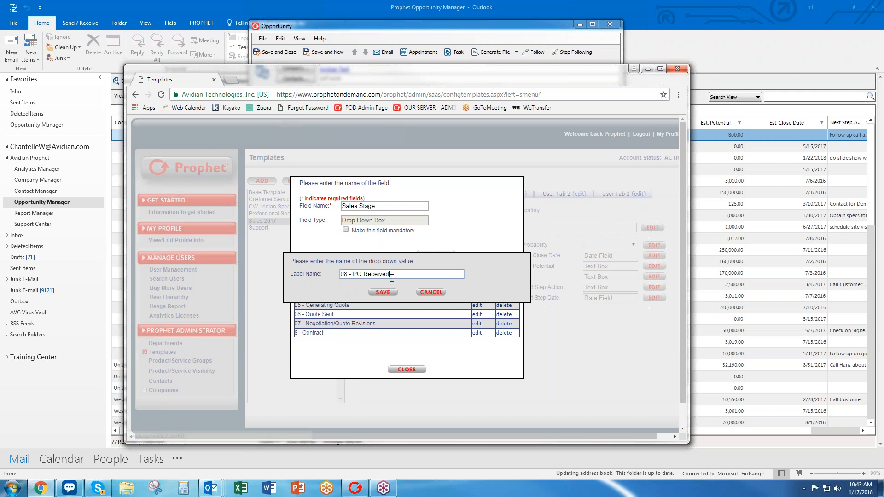
left_click_drag(392, 275, 355, 275)
type("Qu")
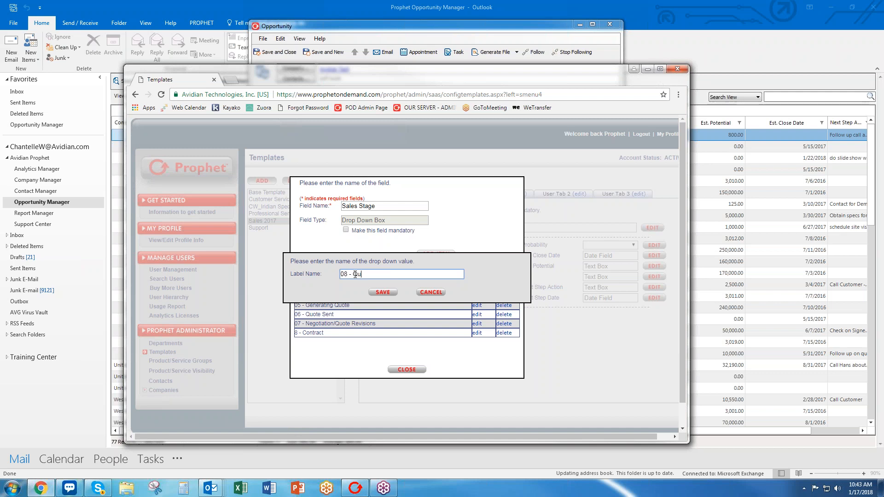
type("ote Signed")
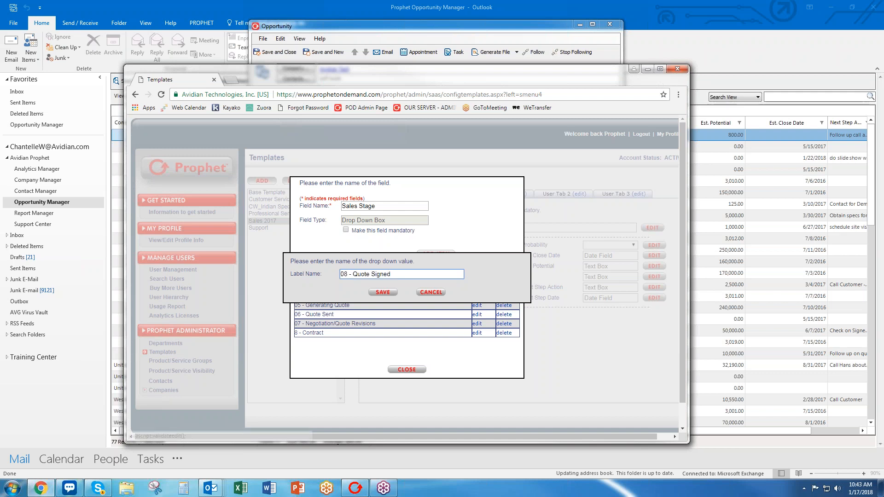
left_click(383, 292)
left_click(490, 254)
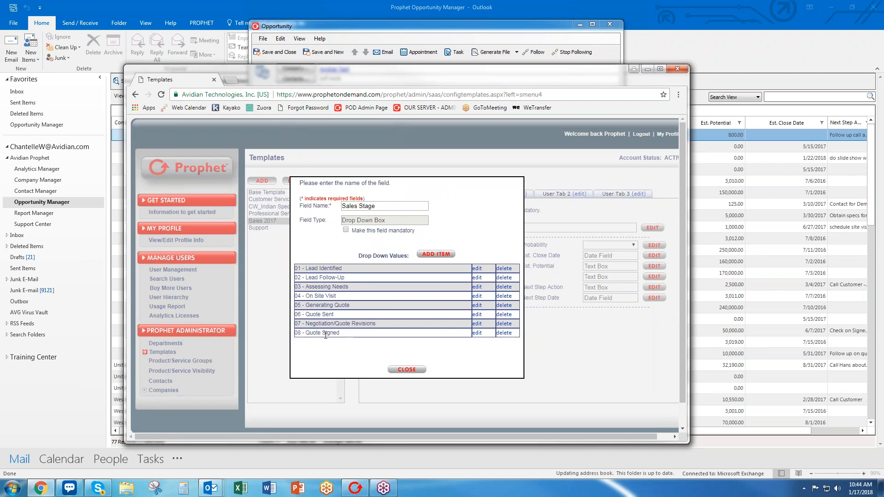
left_click(407, 369)
Add a new Sales Stage value '09 - 90-Day Post Sales Follow-Up'.
left_click(435, 247)
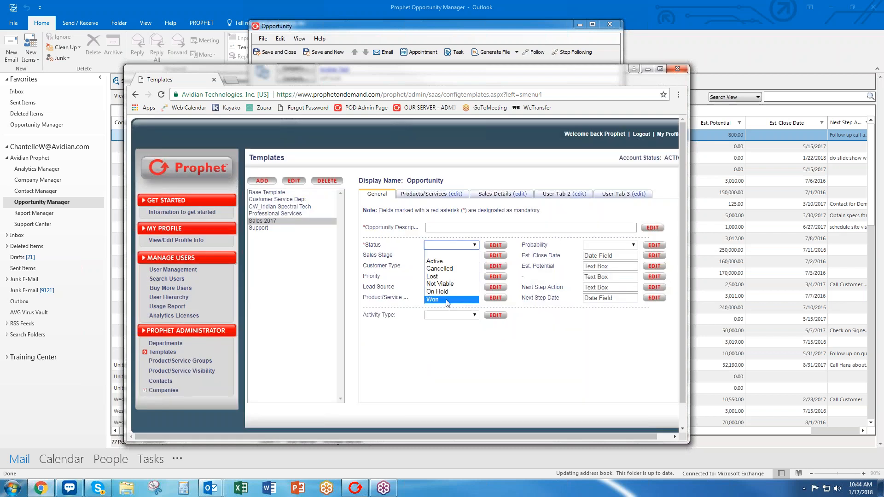
left_click(496, 256)
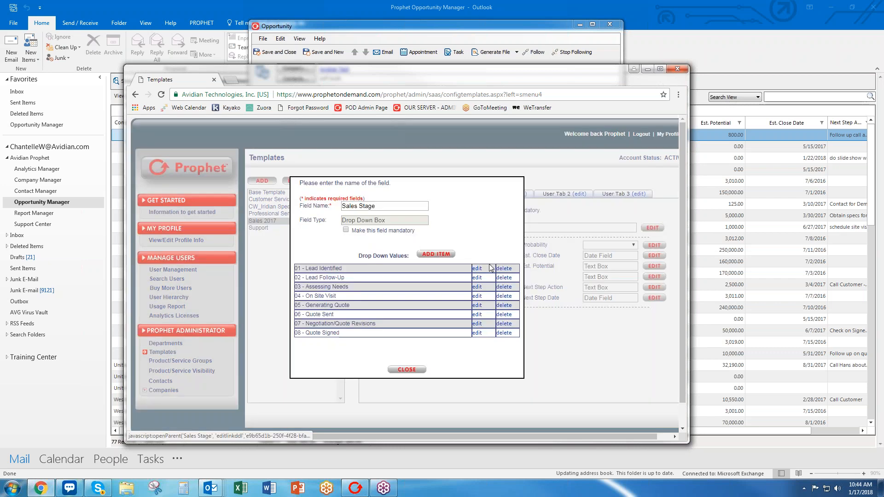
left_click(433, 254)
left_click(415, 275)
type("09 - 90-Day P")
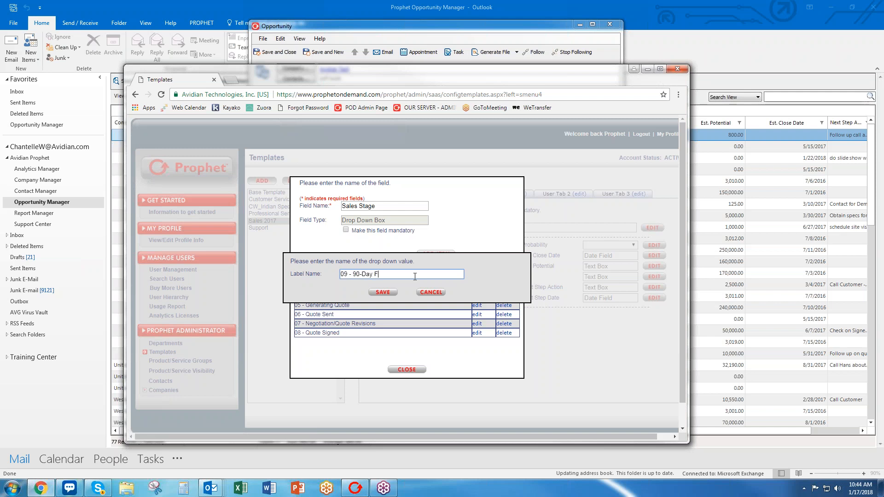
type("ost Sales Follow-Up")
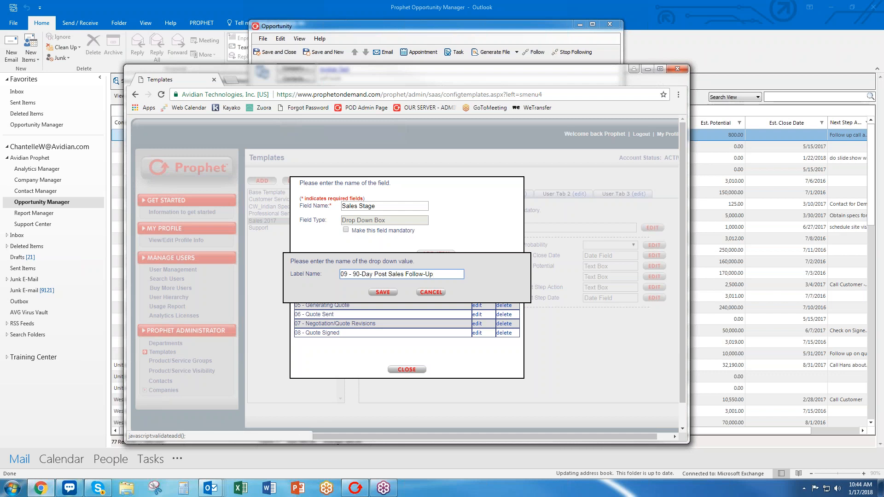
left_click(383, 292)
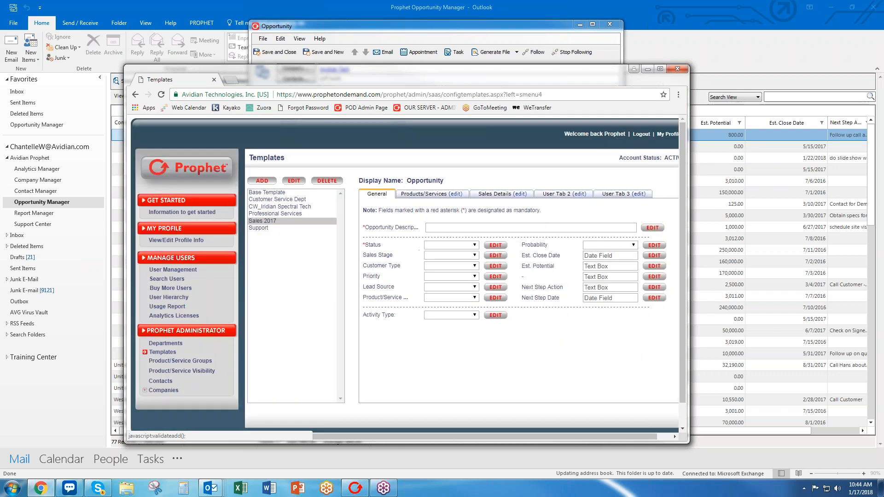
Correct the new value's label to '09 - 90 Day Post Sales Follow-Up'.
left_click(493, 260)
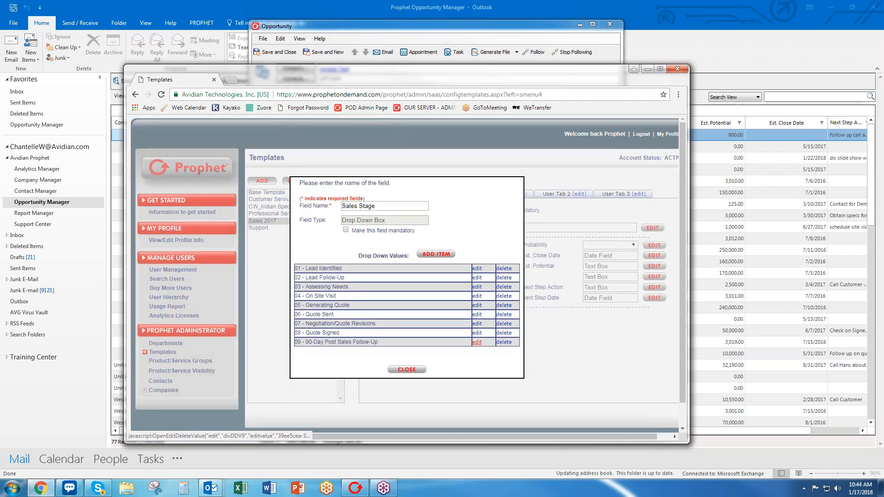
left_click(479, 342)
left_click(367, 278)
key("BackSpace")
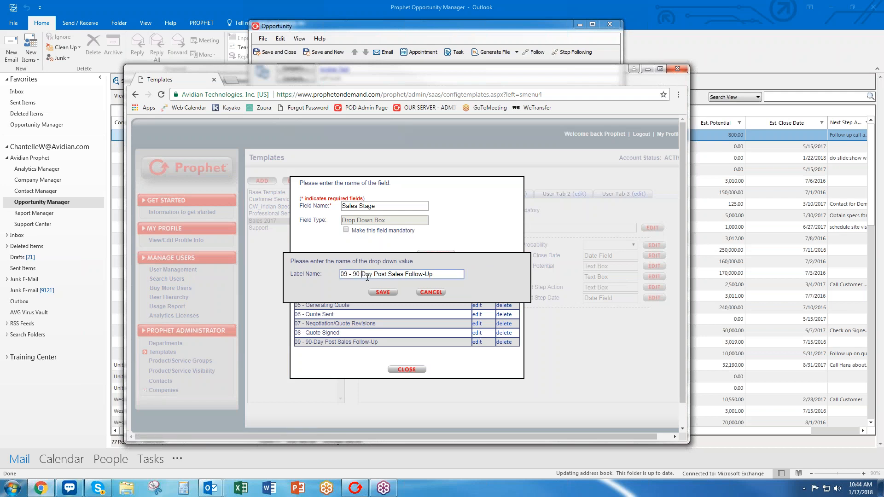
key("Return")
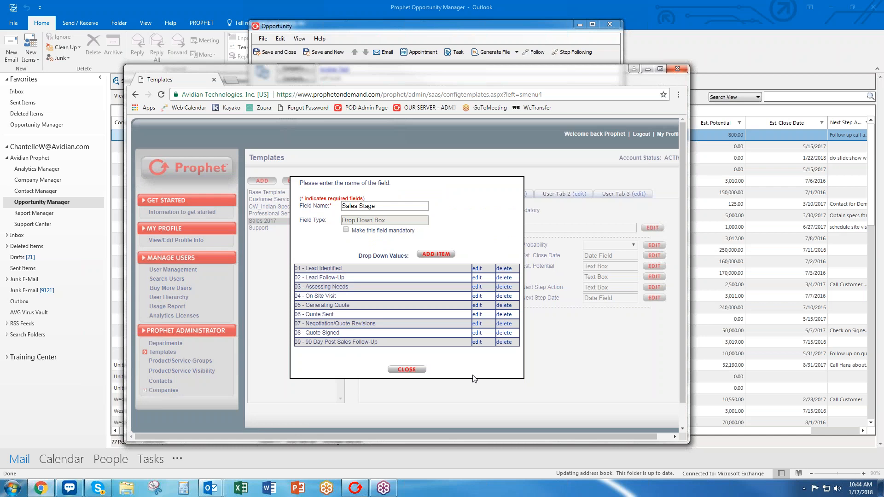
Rename the Sales Stage field to Stage and make it mandatory.
left_click_drag(359, 206, 313, 201)
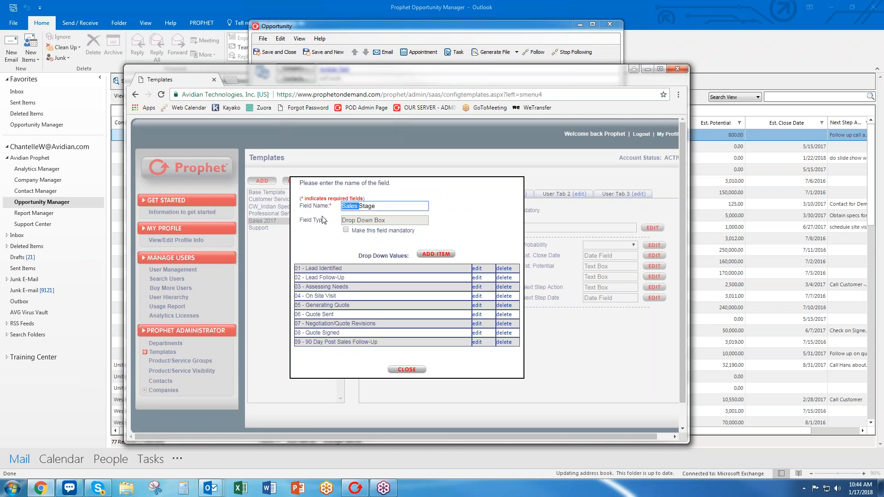
key("Delete")
left_click(346, 230)
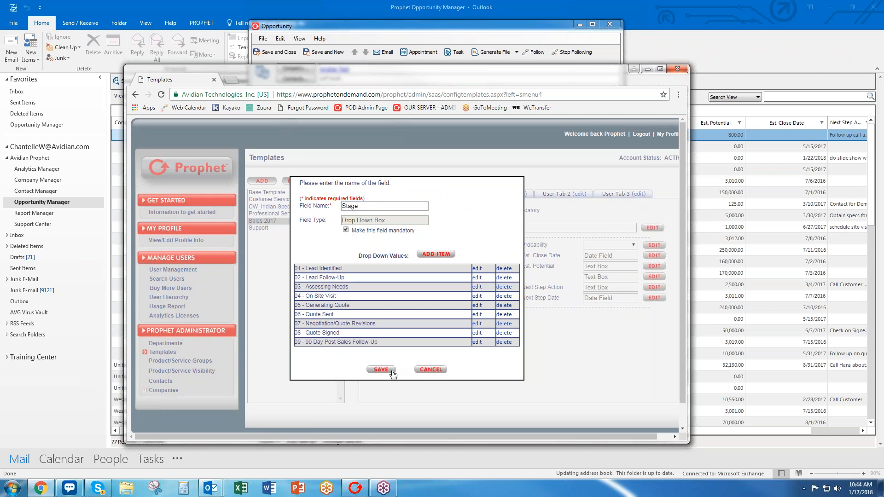
left_click(393, 374)
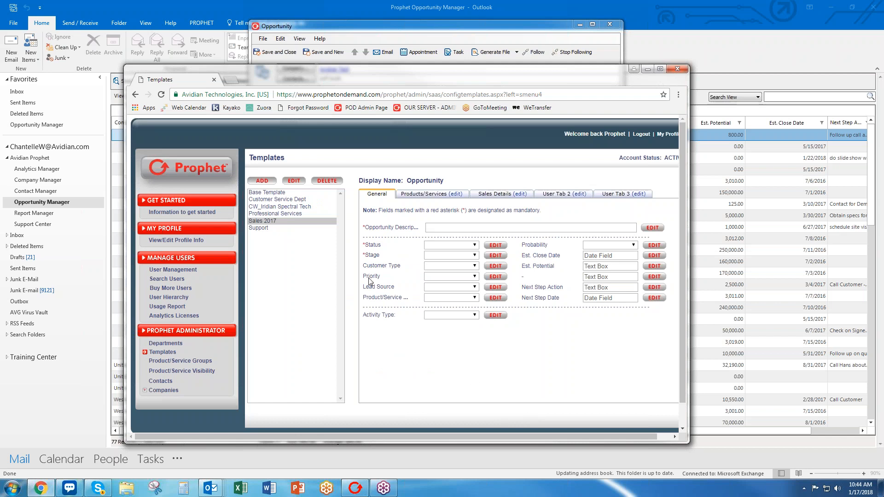
left_click(447, 265)
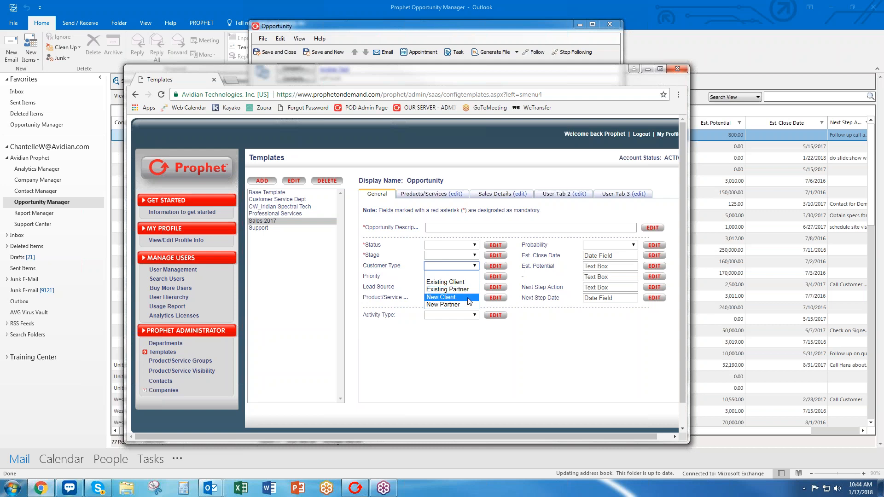
left_click(378, 276)
left_click(435, 280)
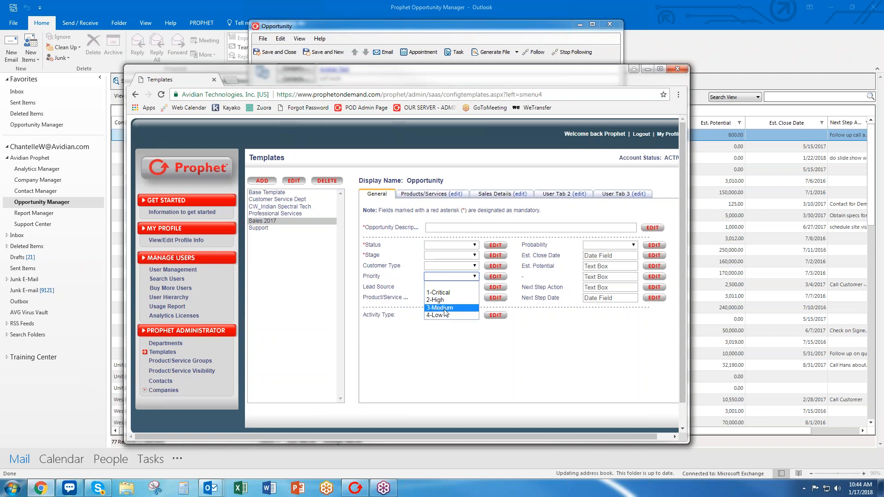
left_click(391, 286)
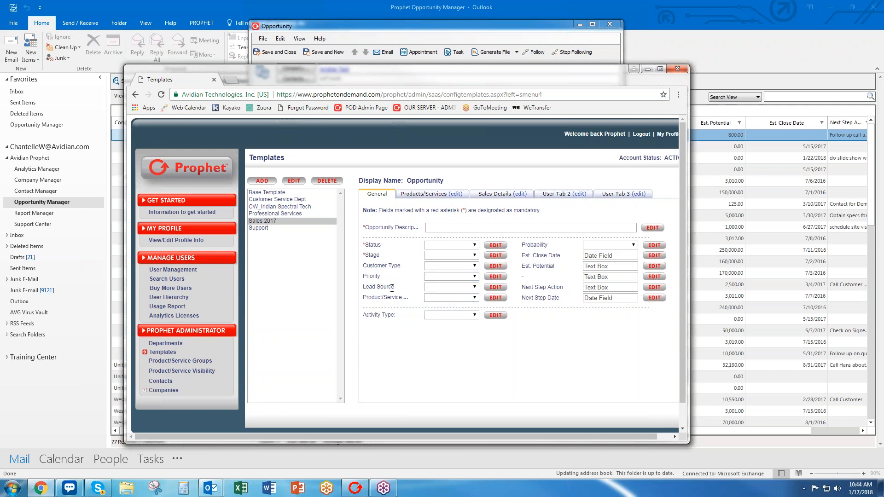
left_click(435, 289)
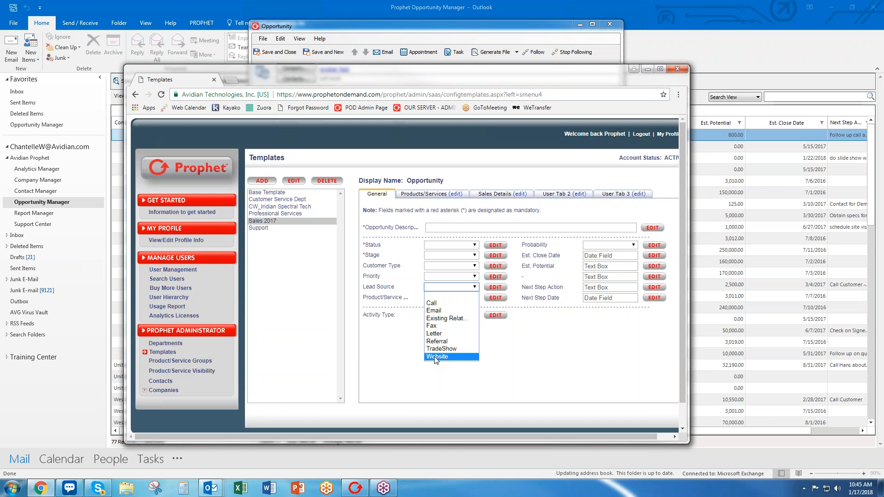
left_click(387, 296)
left_click(463, 298)
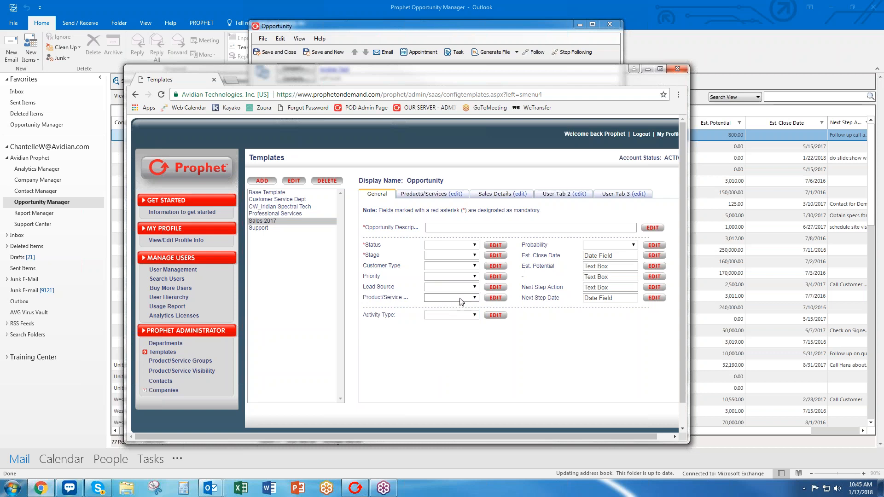
Rename the Product/Service Category field to Territory and change its Product value to Downtown Seattle.
left_click(495, 298)
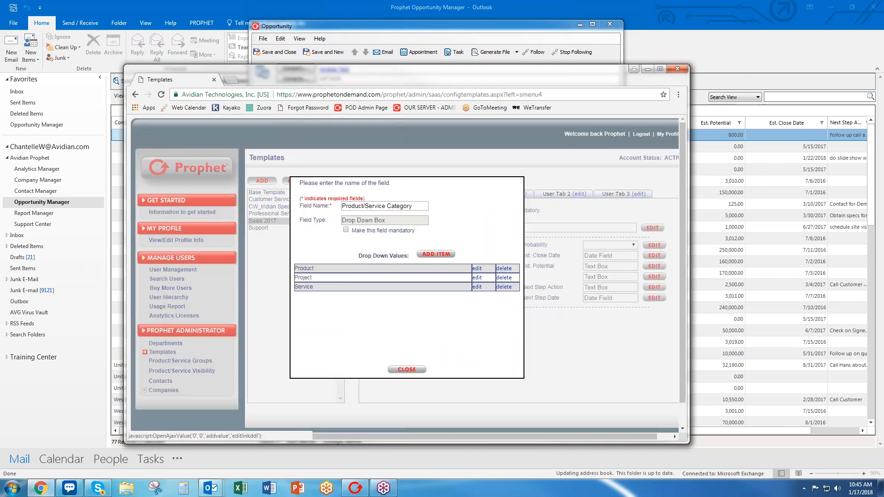
type("Territory")
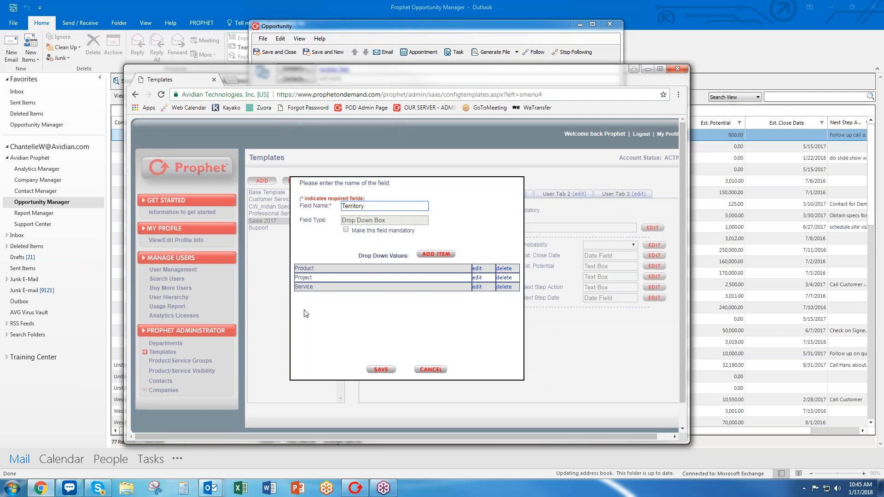
left_click(375, 369)
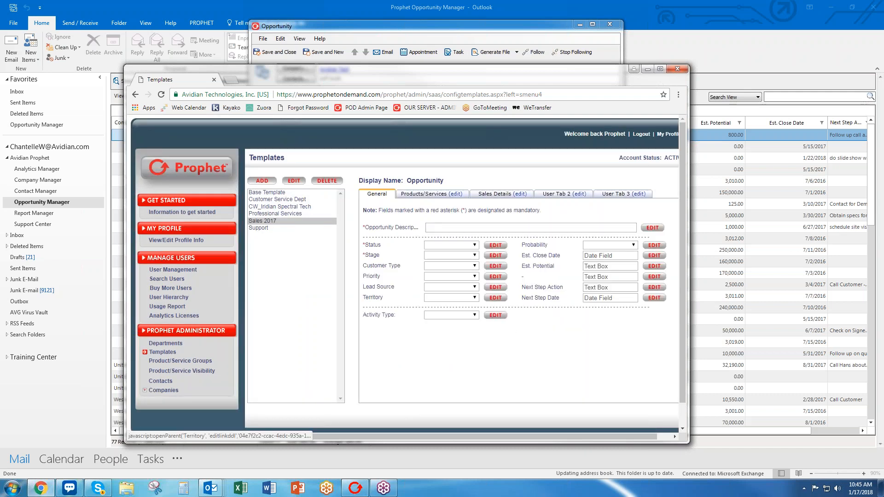
left_click(496, 298)
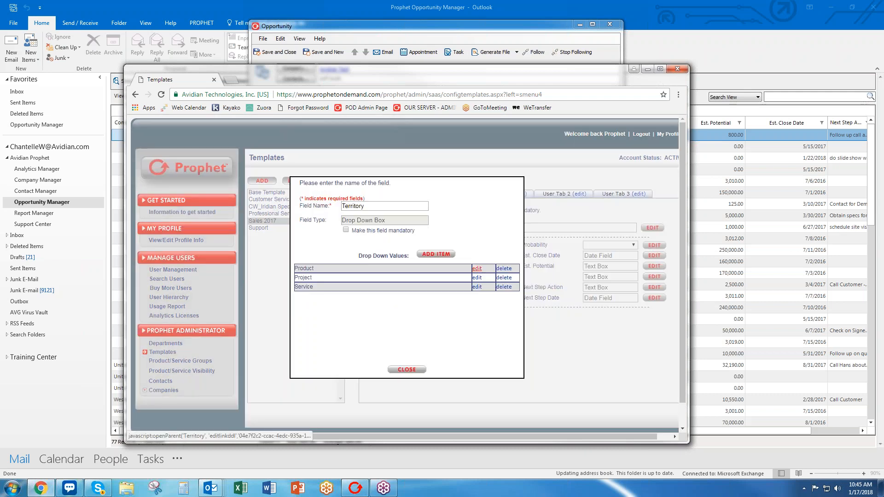
left_click(425, 275)
double_click(425, 275)
type("Downtown Seattle")
left_click(391, 291)
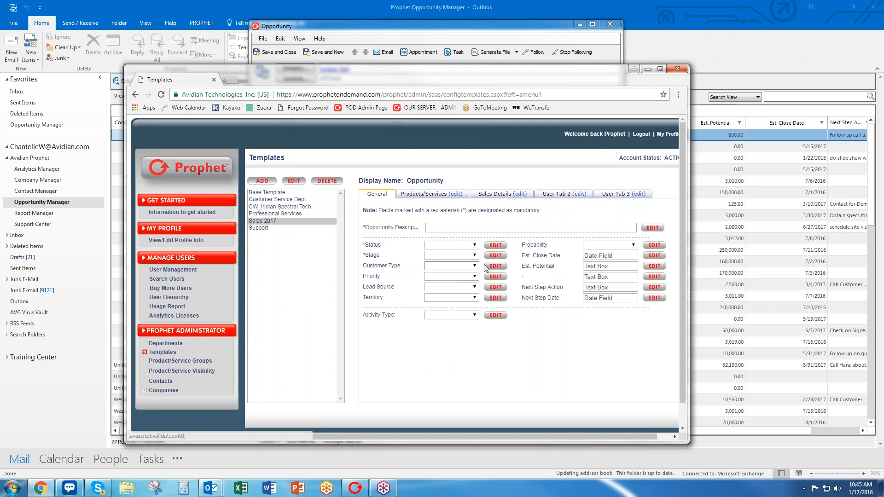
Rename the Project and Service values to Bellevue and Lynnwood.
left_click(495, 297)
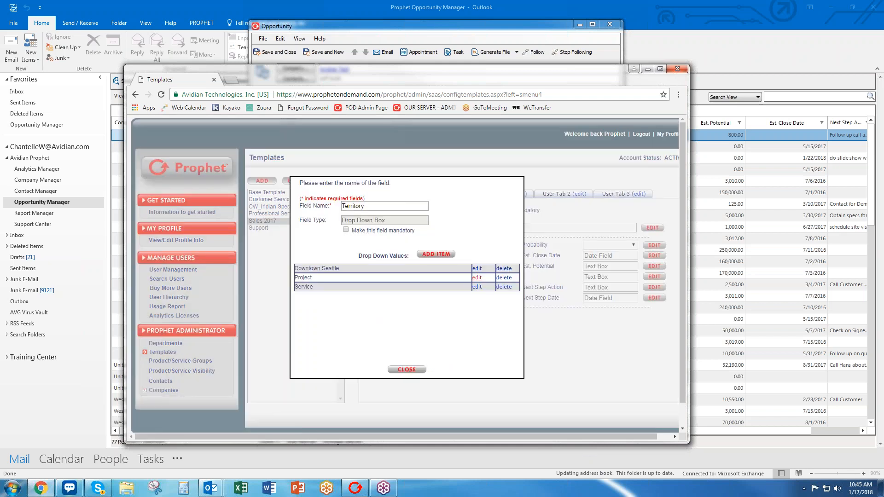
left_click(477, 277)
type("Bellevue")
left_click(390, 295)
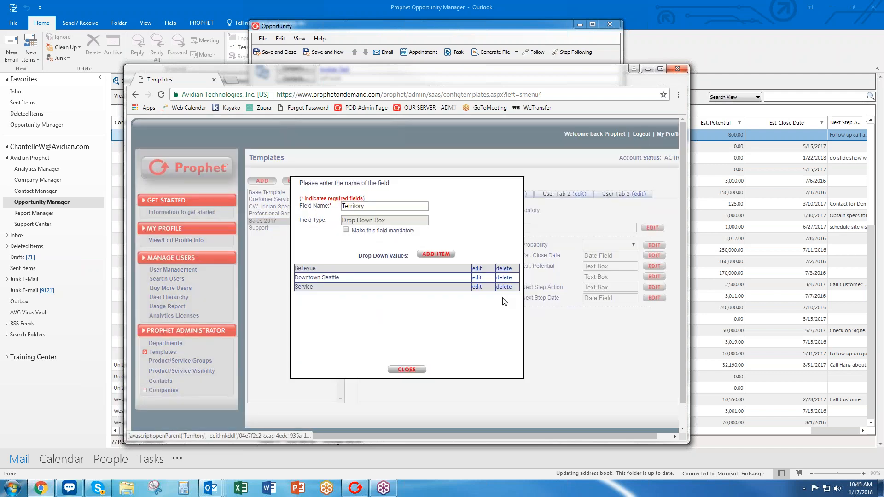
left_click(478, 287)
type("Ly")
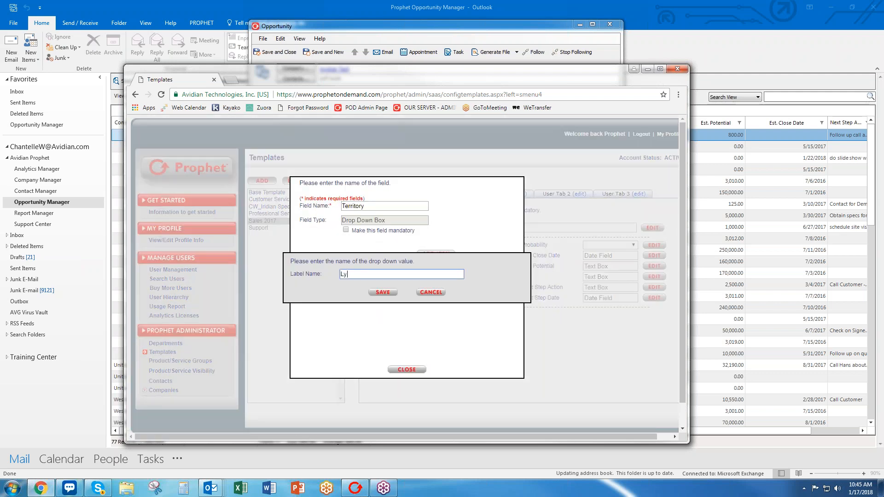
type("nnwood")
left_click(381, 293)
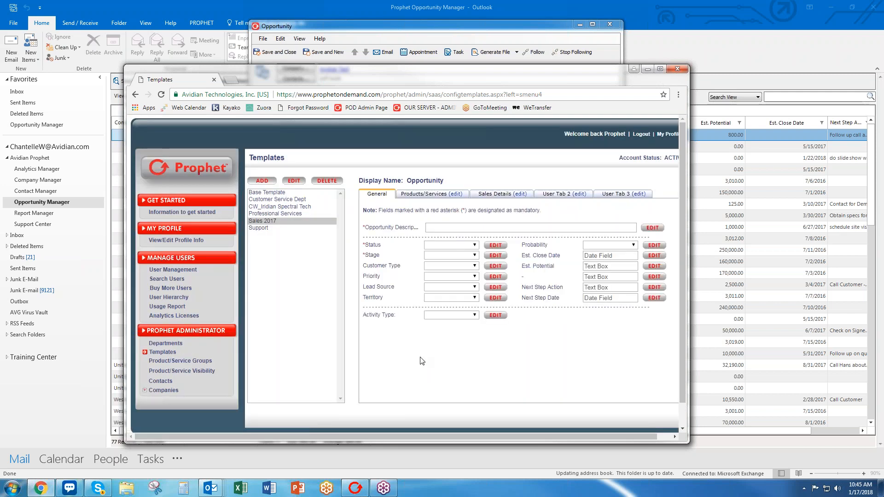
Make the Probability and Est. Close Date fields mandatory.
left_click(604, 248)
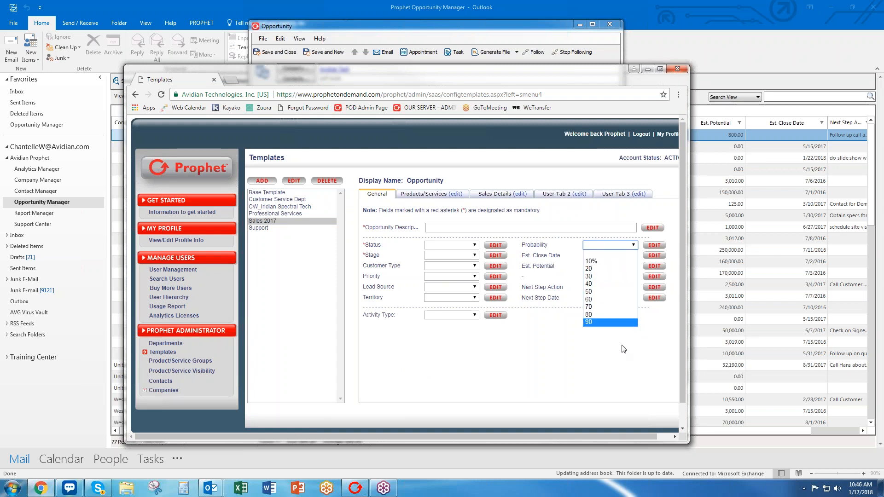
left_click(621, 364)
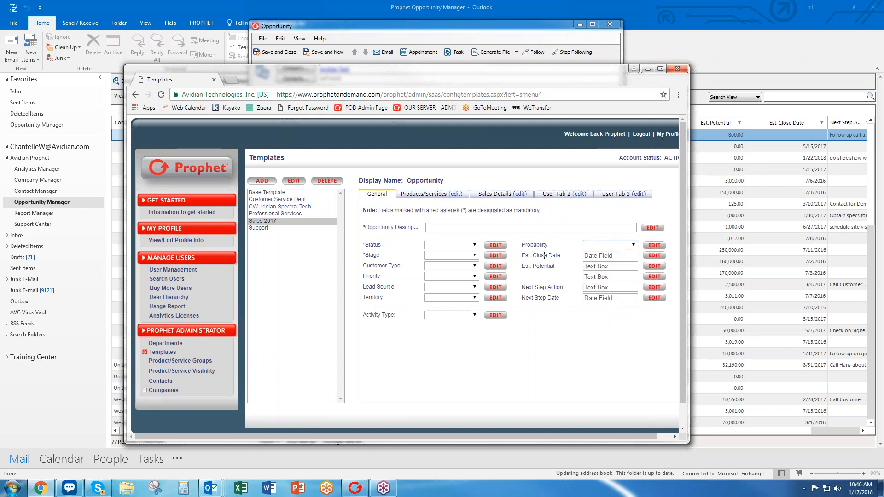
left_click(652, 247)
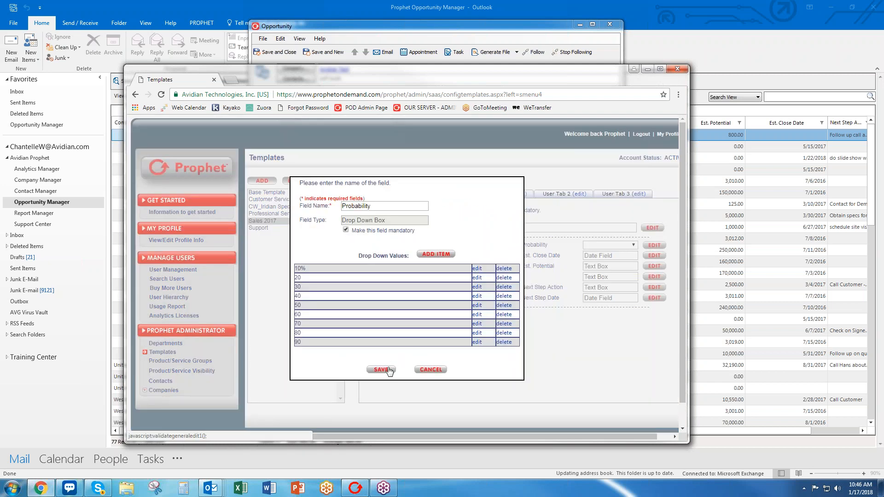
left_click(382, 370)
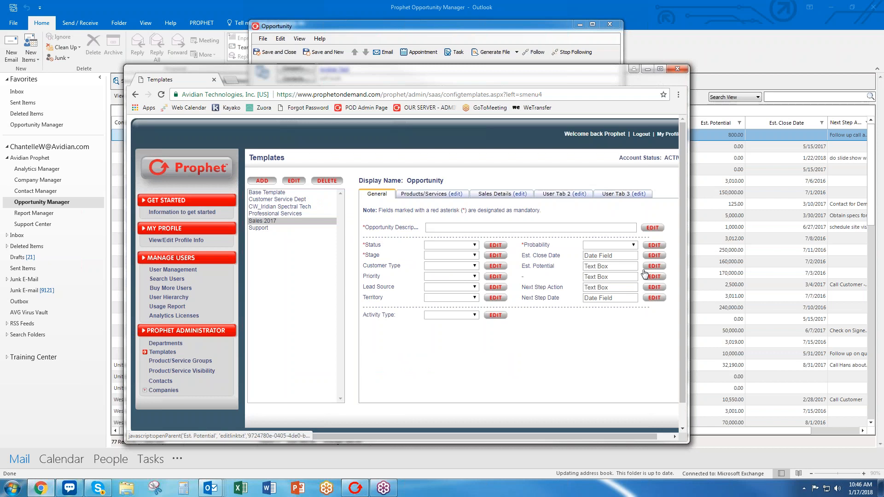
left_click(648, 257)
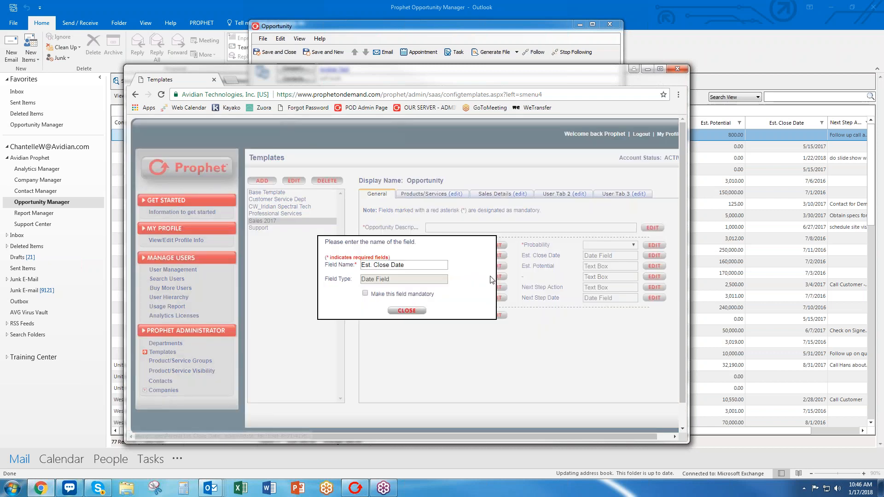
left_click(366, 293)
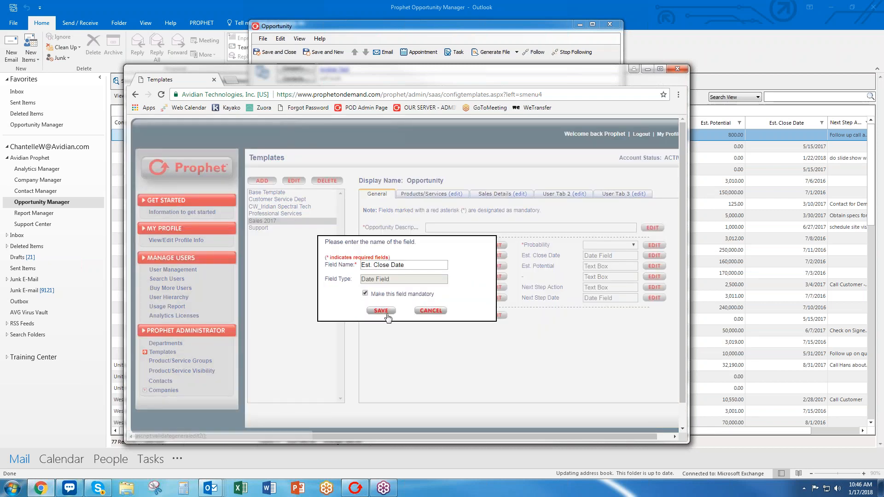
left_click(382, 311)
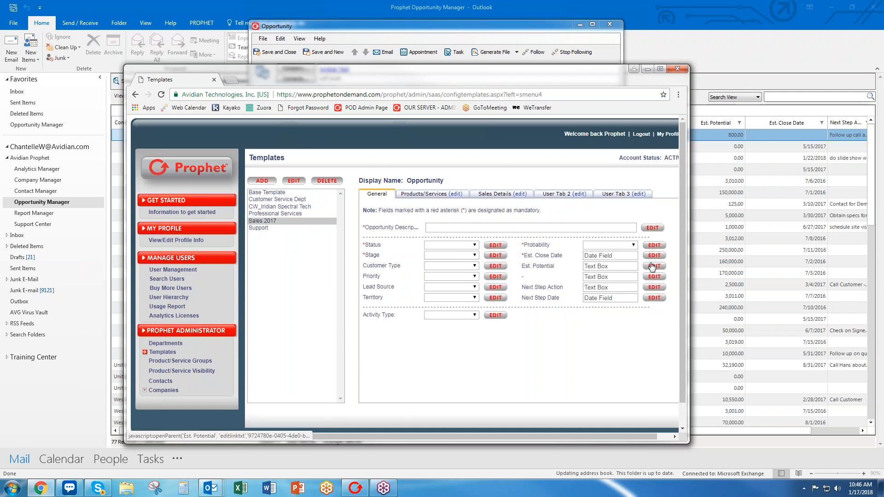
Rename Est. Potential to Revenue and mark it mandatory.
left_click(653, 266)
key("ctrl+a")
type("Reve")
key("BackSpace")
type("enue")
left_click(365, 294)
left_click(379, 310)
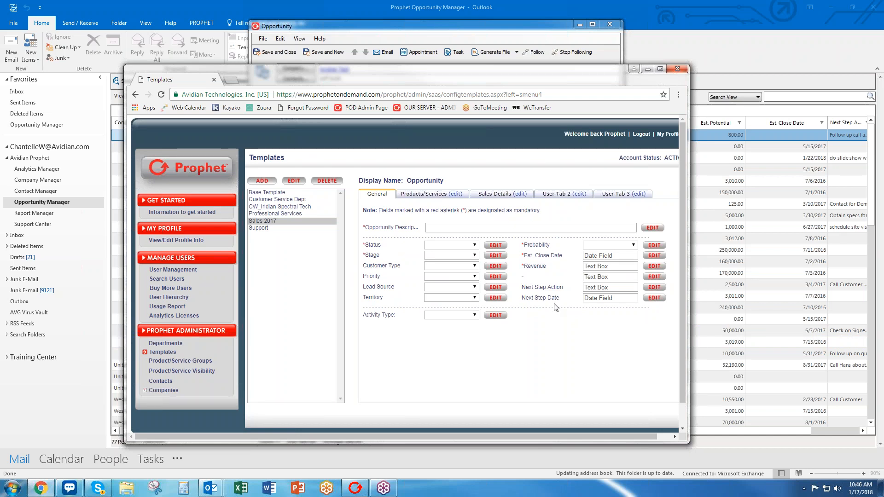
View the Activity Type choices, then switch to the Outlook opportunity and type placeholder notes.
left_click(444, 316)
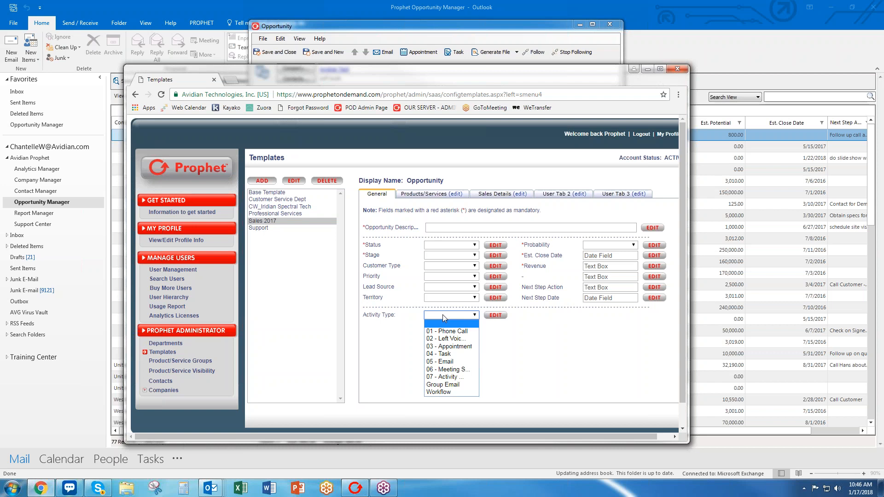
left_click(318, 26)
left_click(306, 245)
type("sadfgsdfg sdfg sdfg")
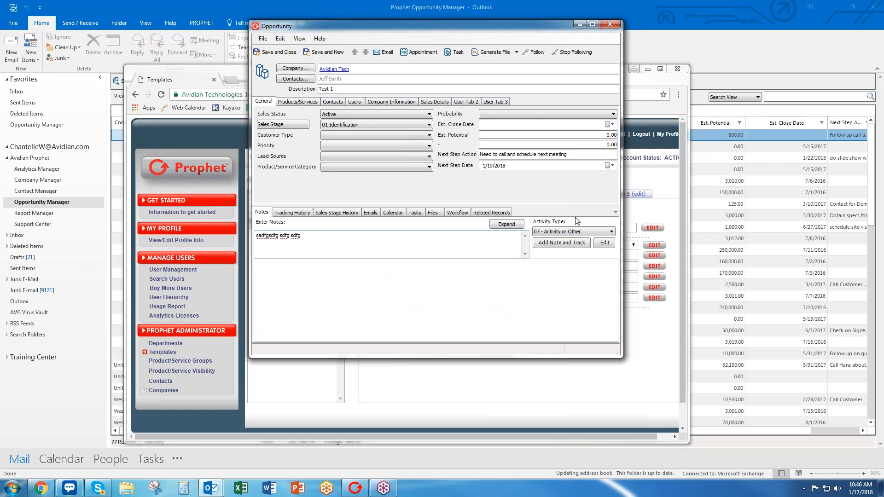
Check the opportunity's Activity Type choices, then go back to the Sales 2017 template.
left_click(576, 232)
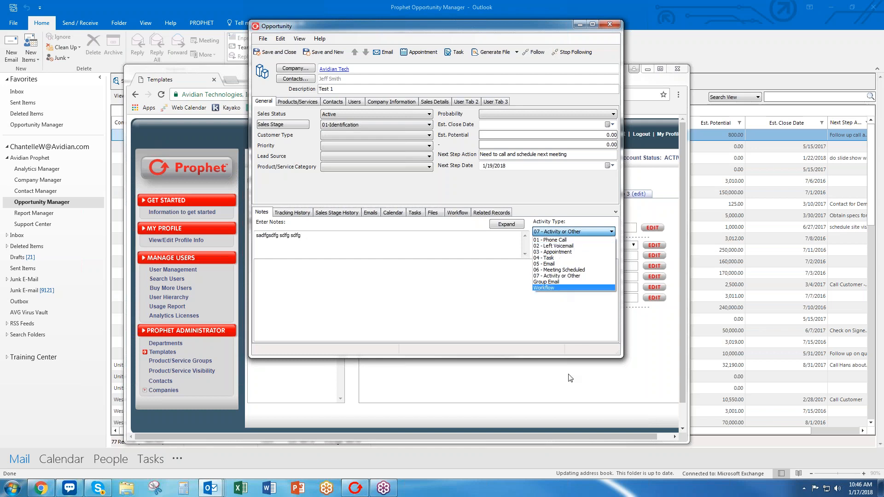
left_click(544, 377)
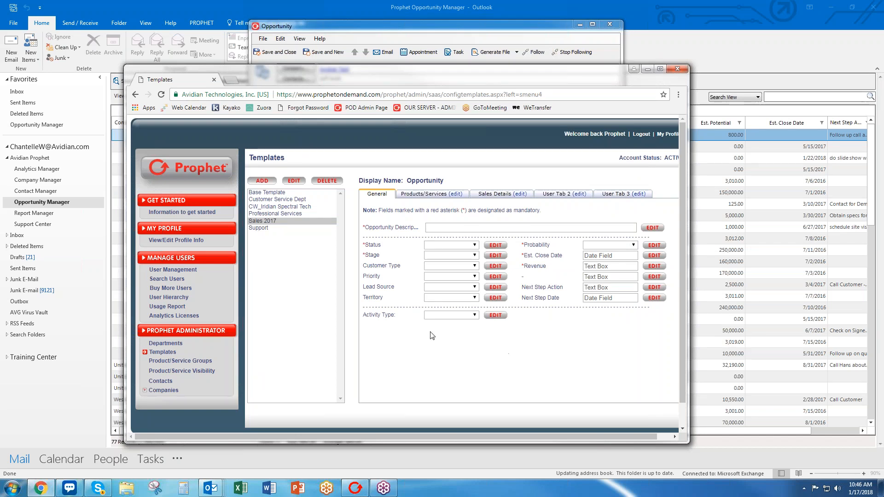
Add a Cold Call value to the Activity Type field.
left_click(464, 316)
left_click(496, 316)
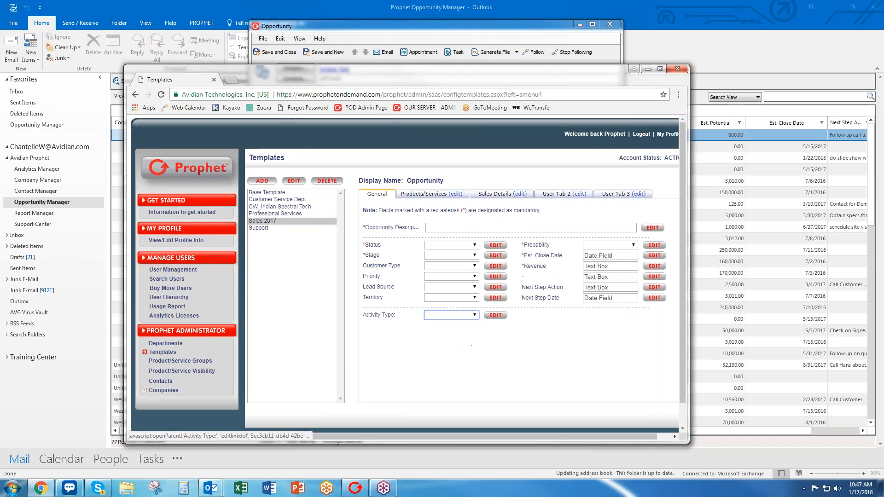
left_click(441, 257)
left_click(437, 274)
type("Cold Call")
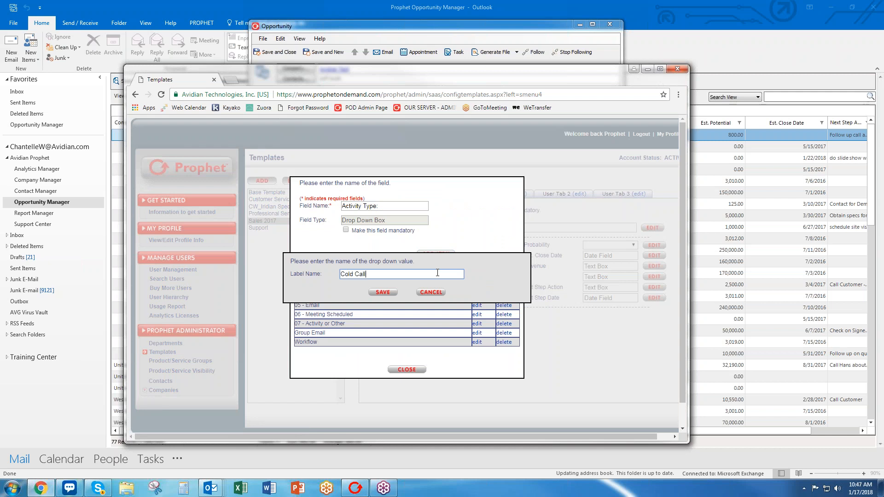
left_click(383, 292)
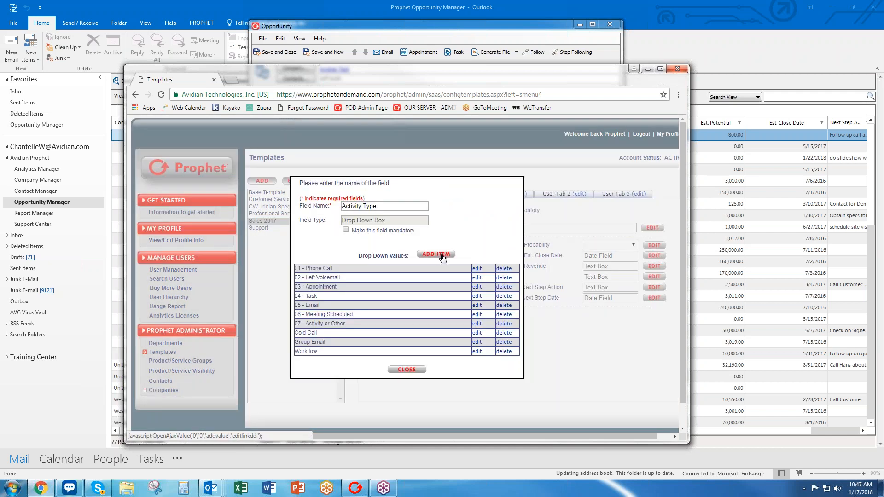
Add an 'On Vi Site Customer Visit' Activity Type value and review the value list.
left_click(442, 257)
type("On Vi")
type(" Site Cu")
type("stomer Visit")
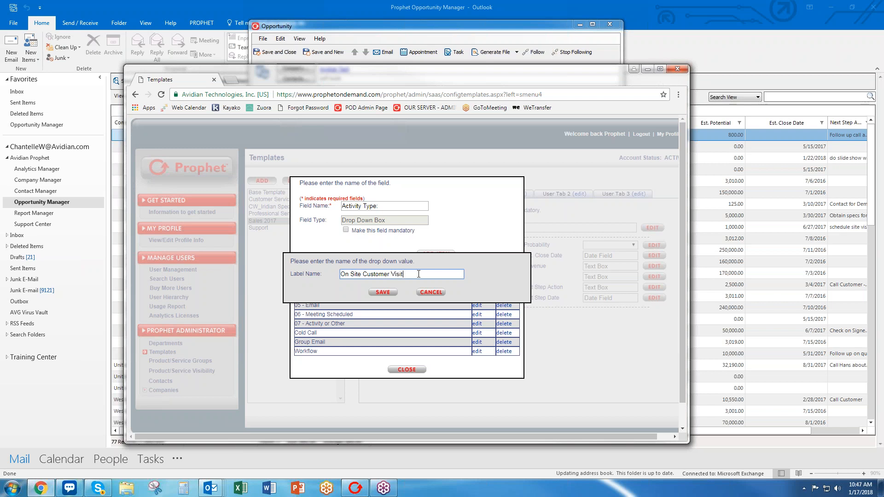
left_click(380, 292)
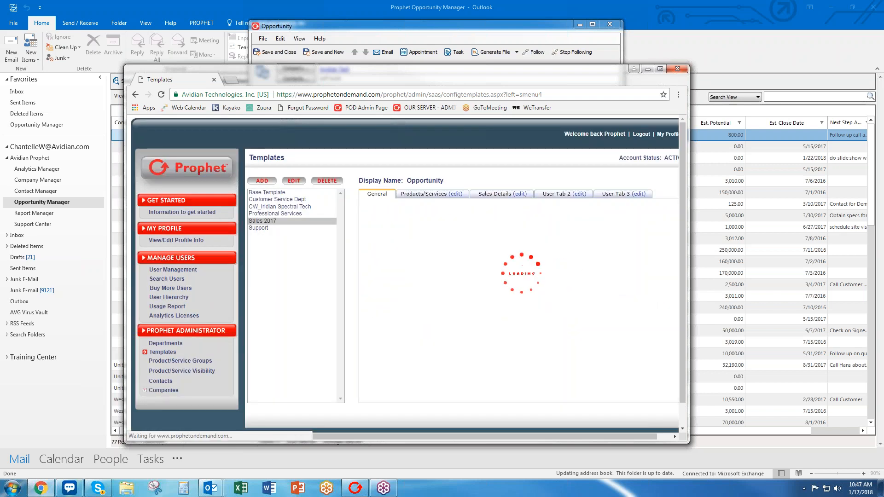
left_click(496, 316)
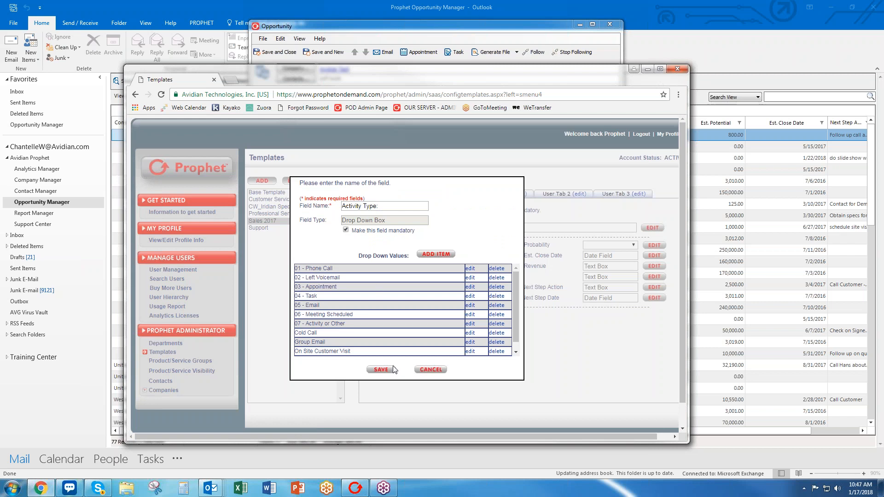
left_click(402, 370)
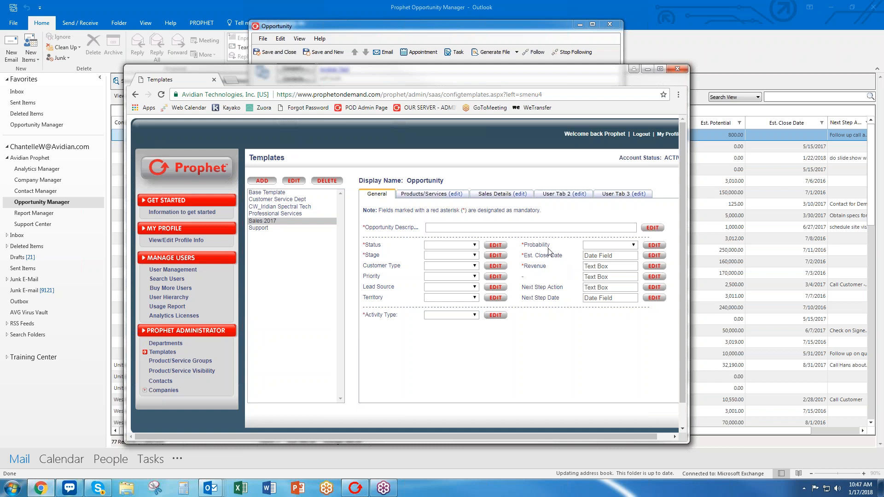
Review the Sales Details Lost To values and User Tab 2 fields, then move the admin window aside.
left_click(489, 195)
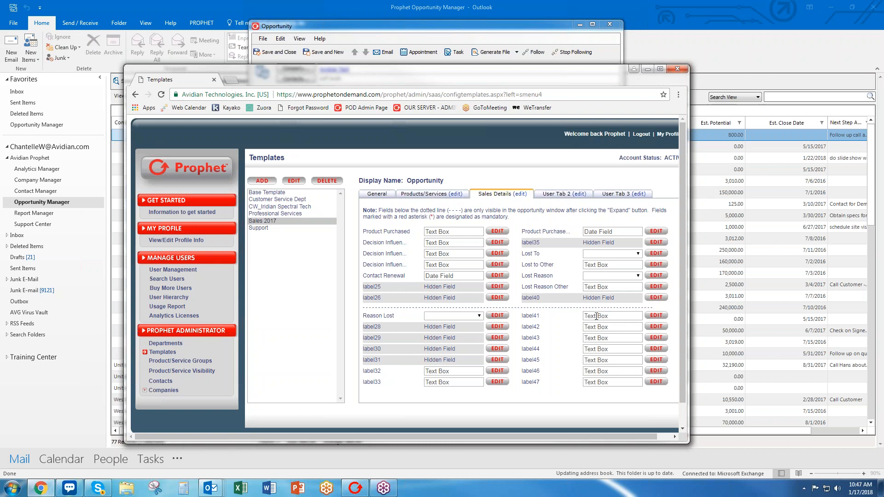
left_click(608, 256)
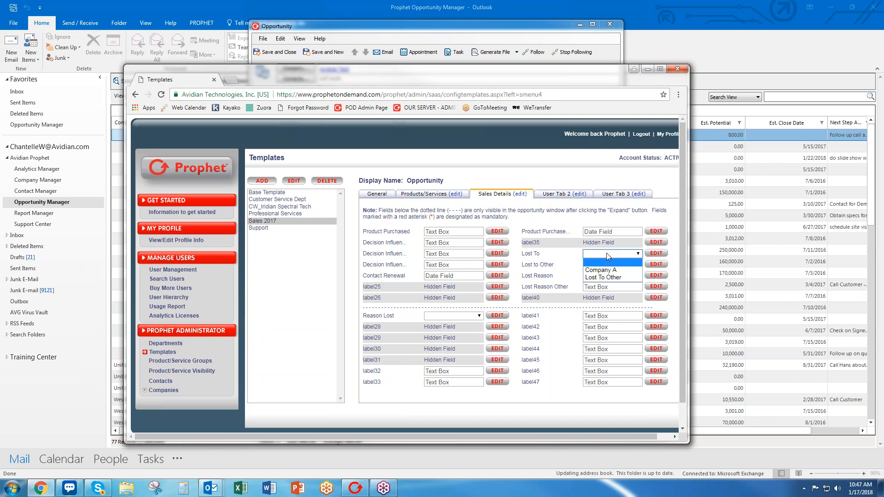
left_click(613, 301)
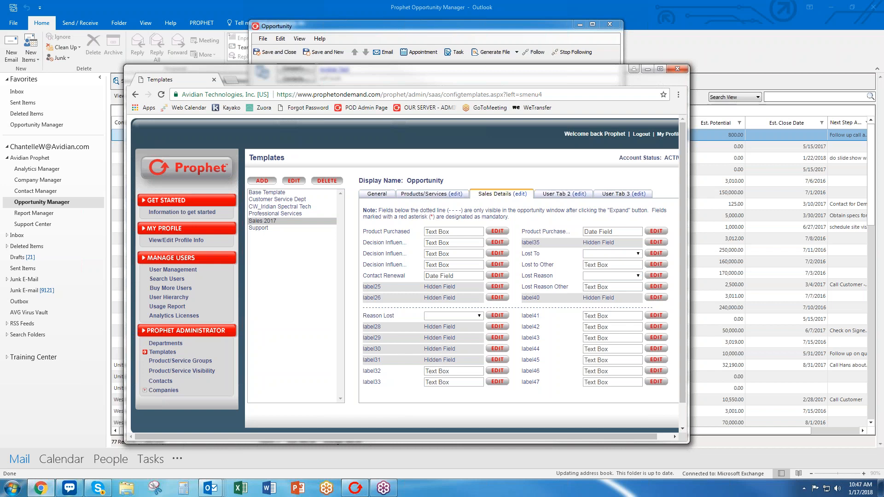
left_click(554, 195)
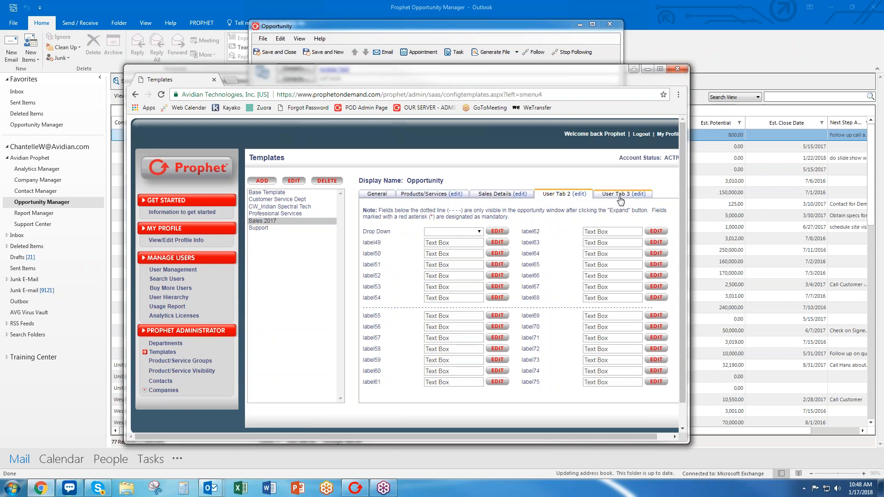
left_click(494, 197)
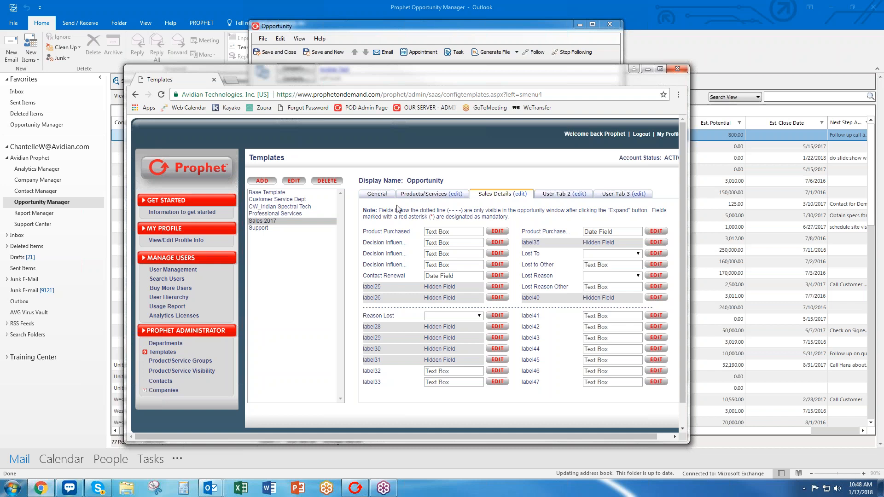
left_click(378, 194)
left_click_drag(355, 82, 0, 108)
Close the opportunity without saving, then close and reopen Outlook to reload the template.
left_click(605, 26)
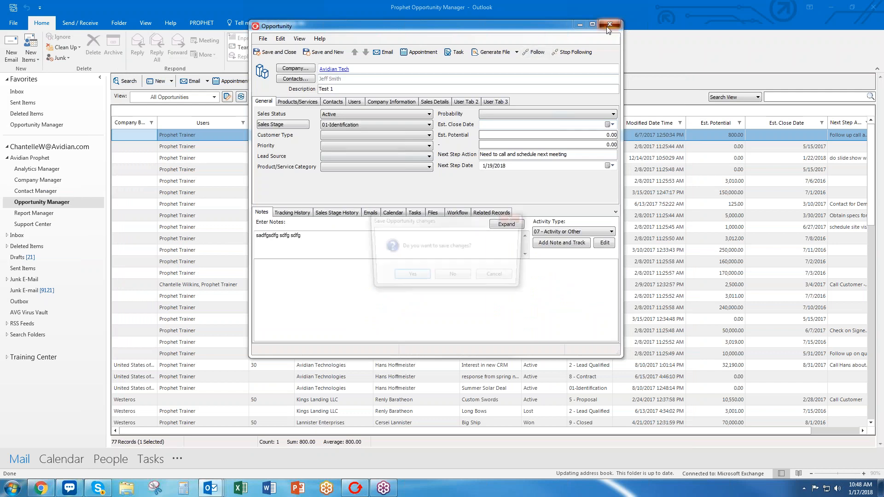
left_click(451, 277)
left_click(873, 7)
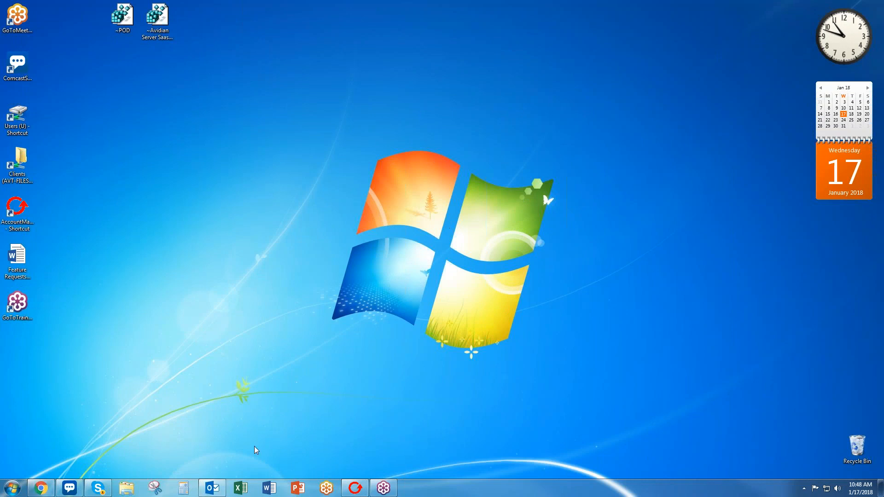
left_click(213, 488)
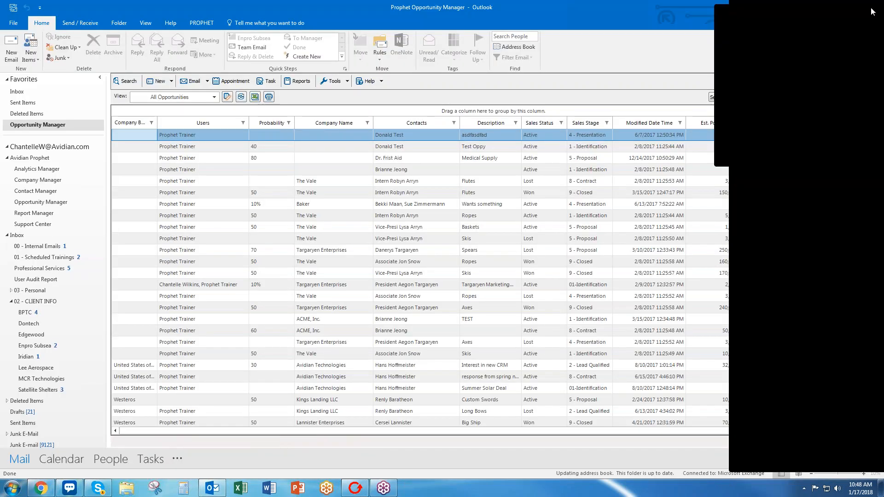
left_click(873, 12)
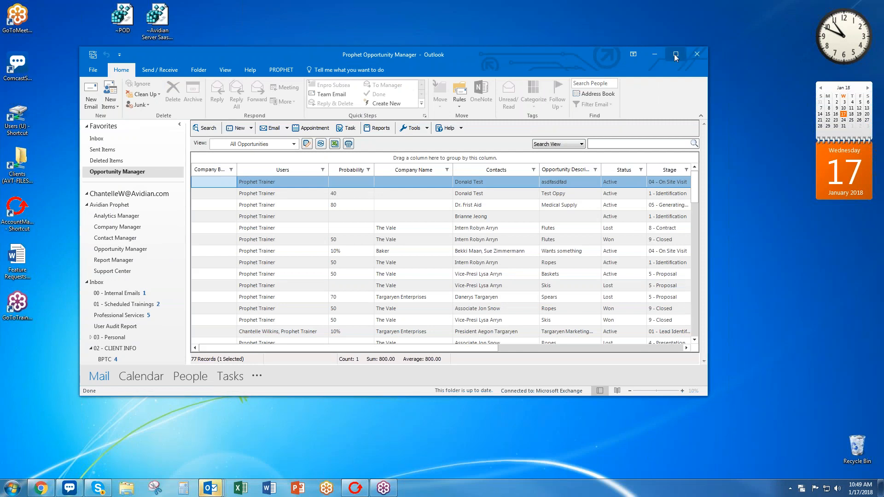
Maximize Outlook, open Opportunity Manager and start a new opportunity.
left_click(676, 55)
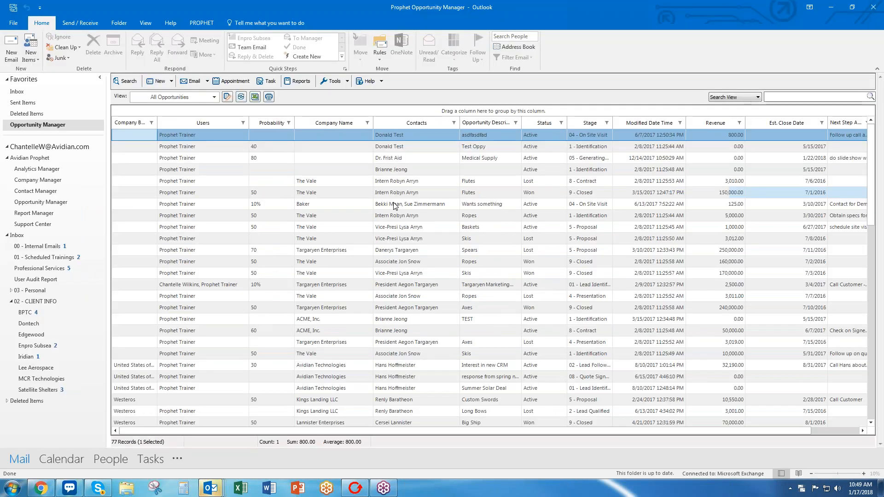
left_click(67, 205)
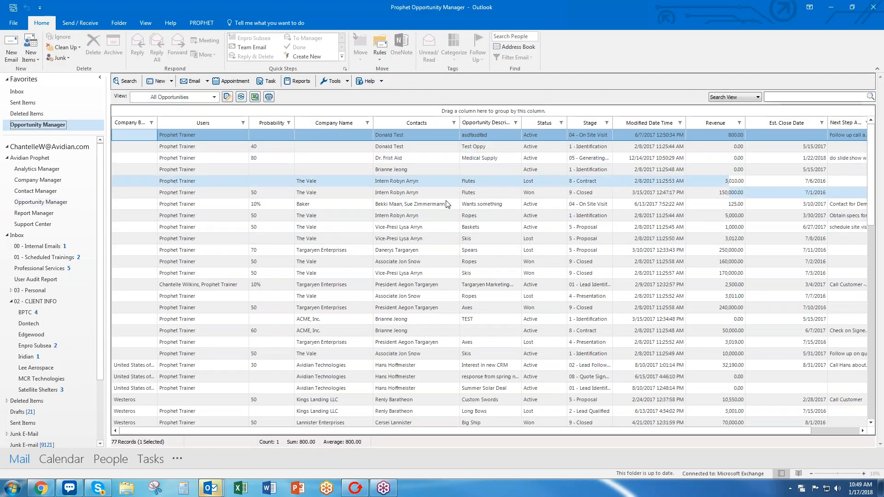
left_click(414, 219)
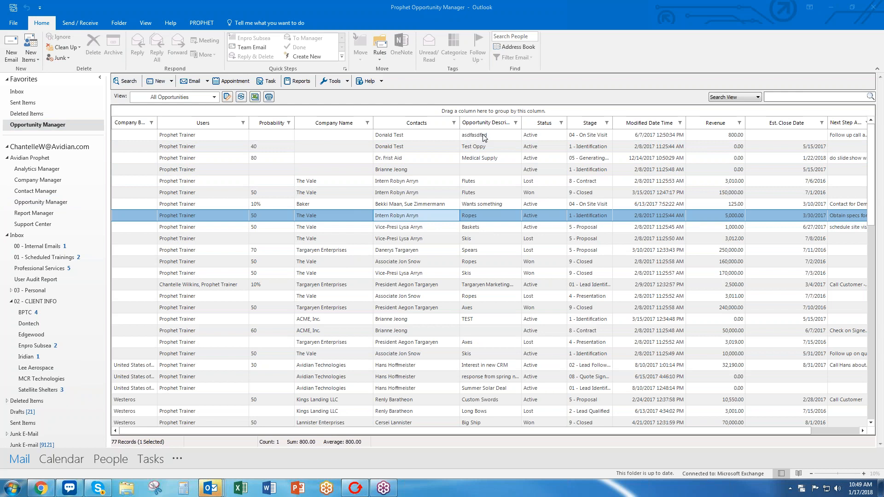
left_click(455, 96)
left_click(171, 81)
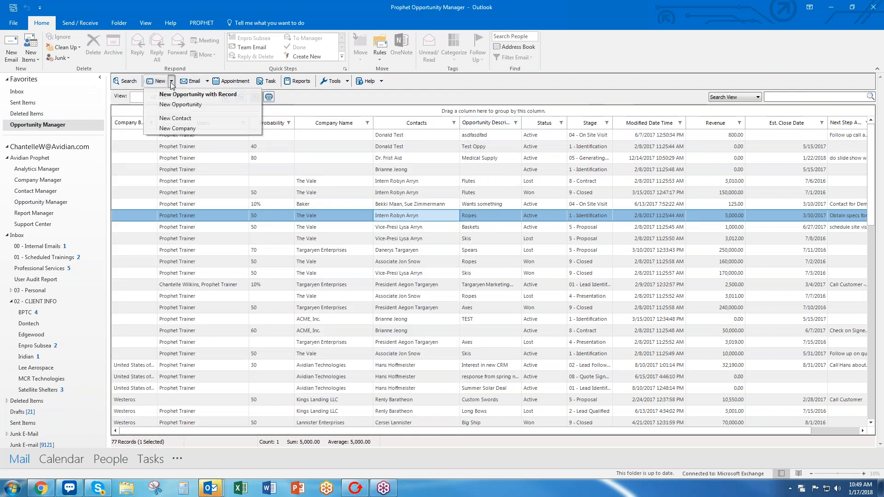
left_click(181, 104)
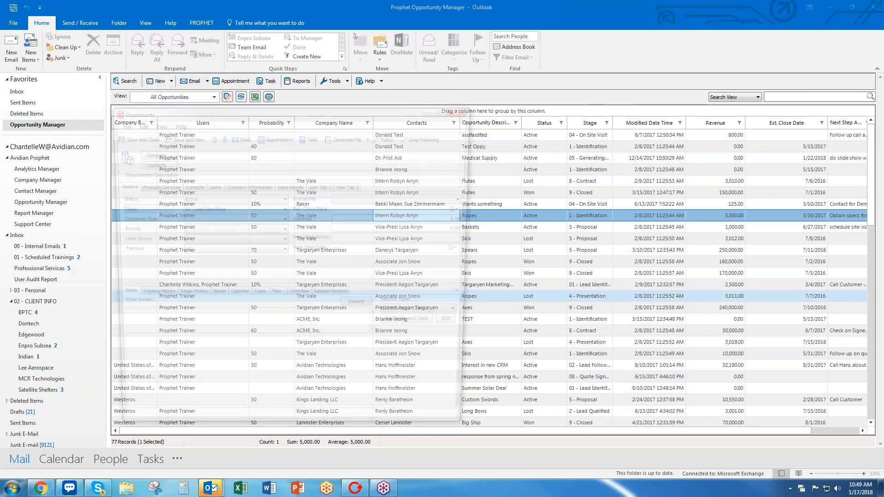
left_click_drag(281, 113, 375, 65)
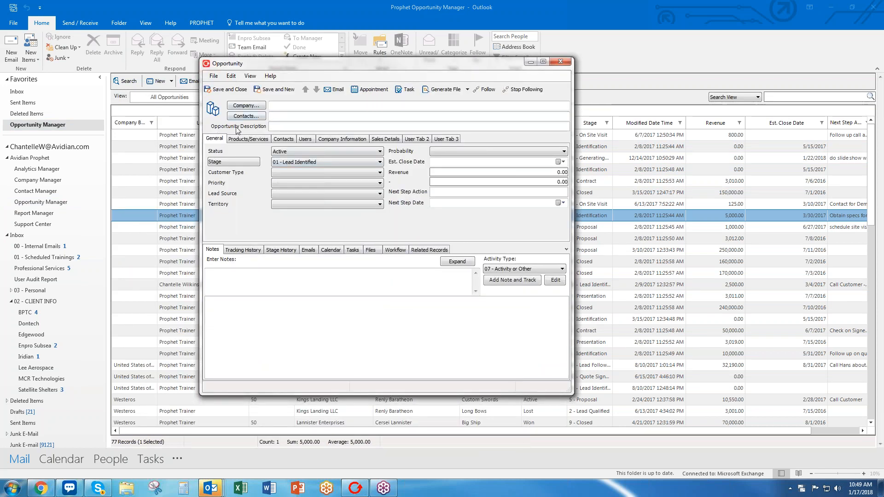
Inspect the Status, Stage and Territory options, keeping Active and 01 - Lead Identified, then attempt Save and Close.
left_click(306, 150)
left_click(306, 150)
left_click(316, 161)
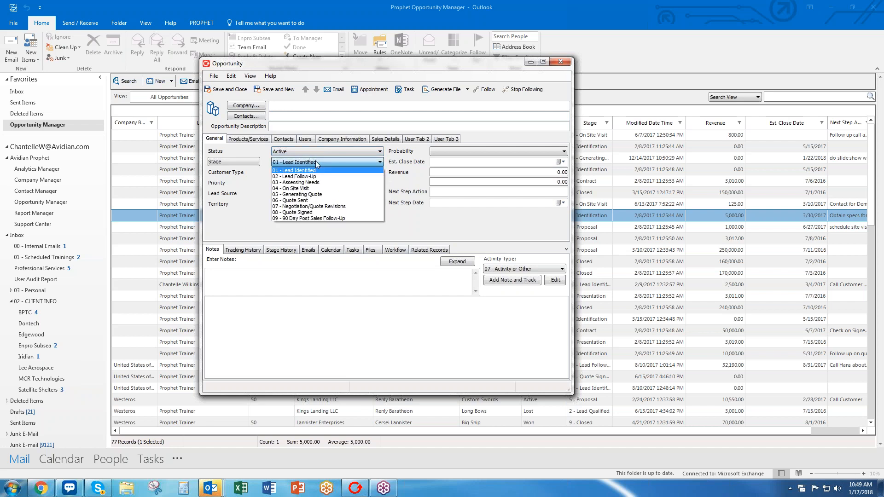
left_click(320, 223)
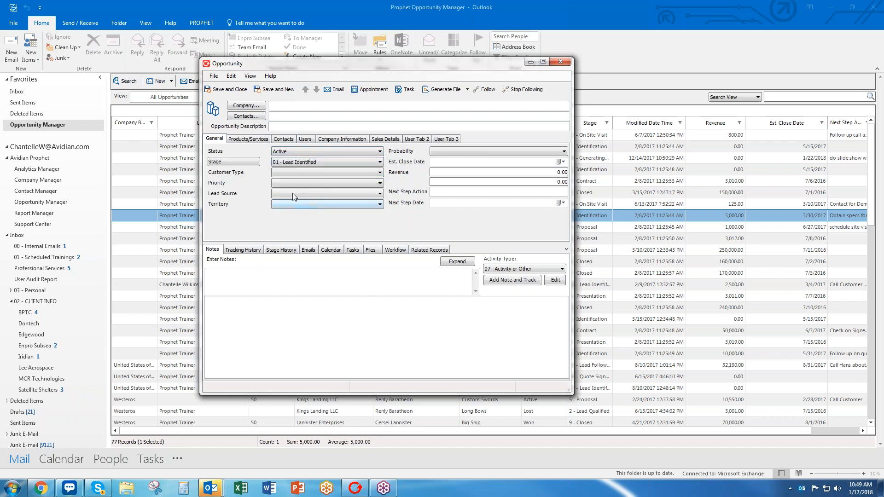
left_click(297, 203)
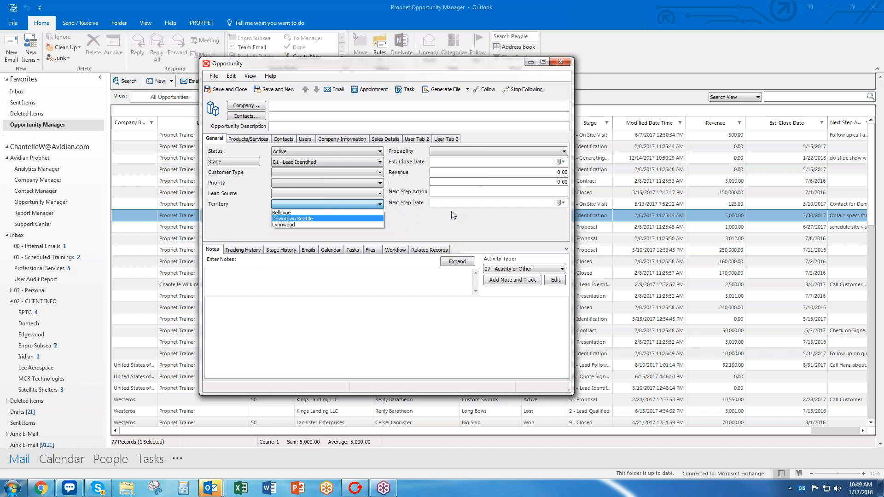
left_click(414, 214)
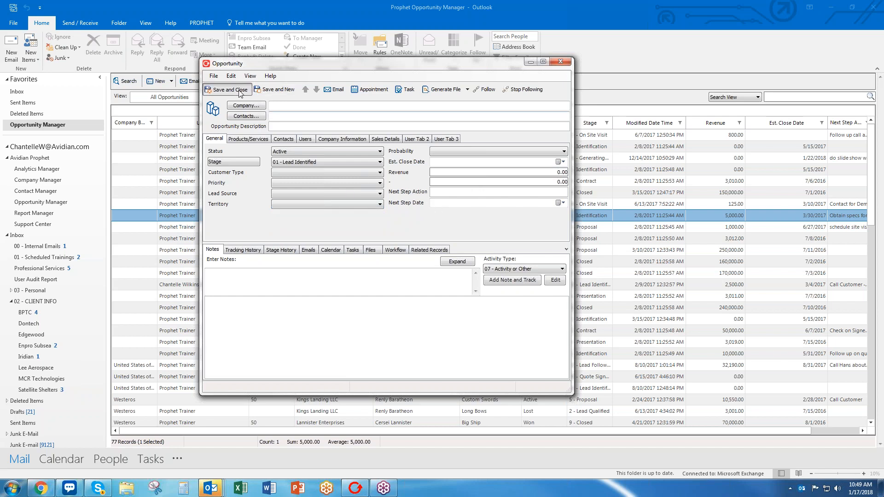
left_click(227, 89)
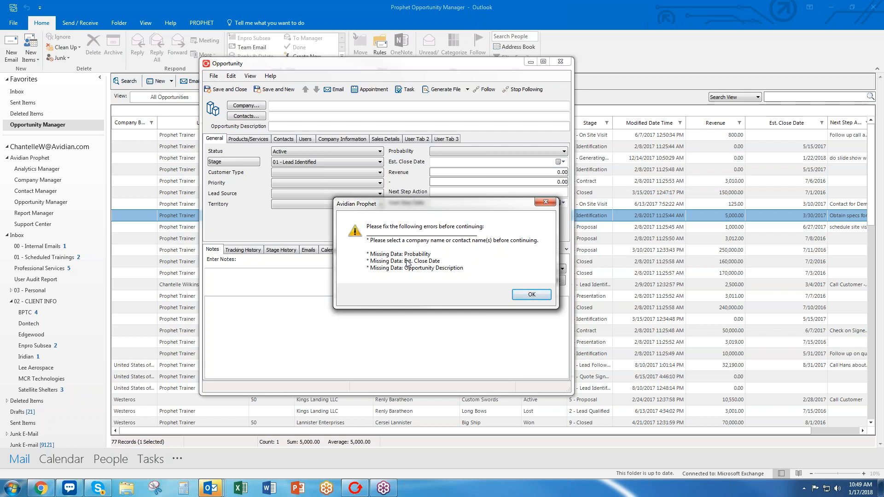
Dismiss the missing-required-fields error and review the Stage options again.
left_click(533, 296)
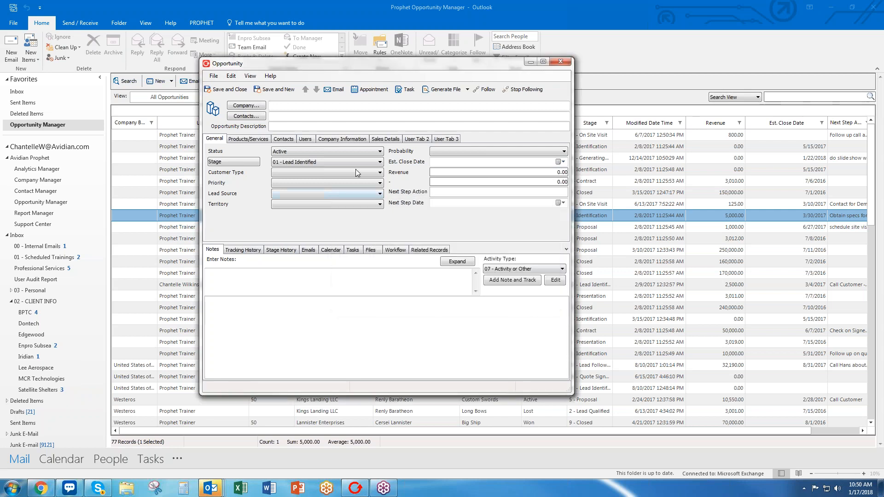
left_click(335, 162)
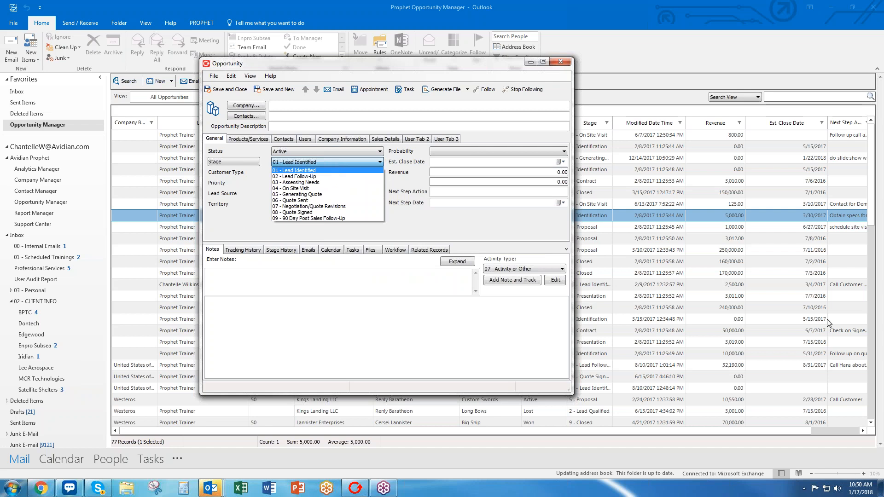
left_click(754, 393)
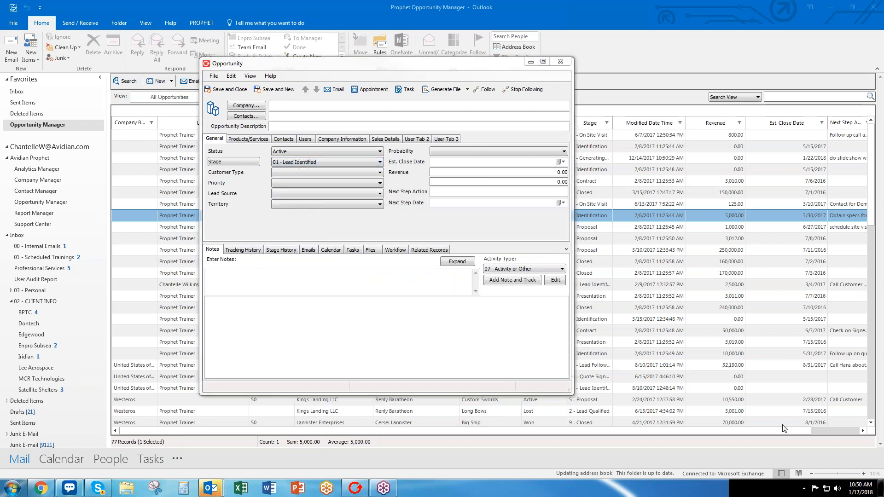